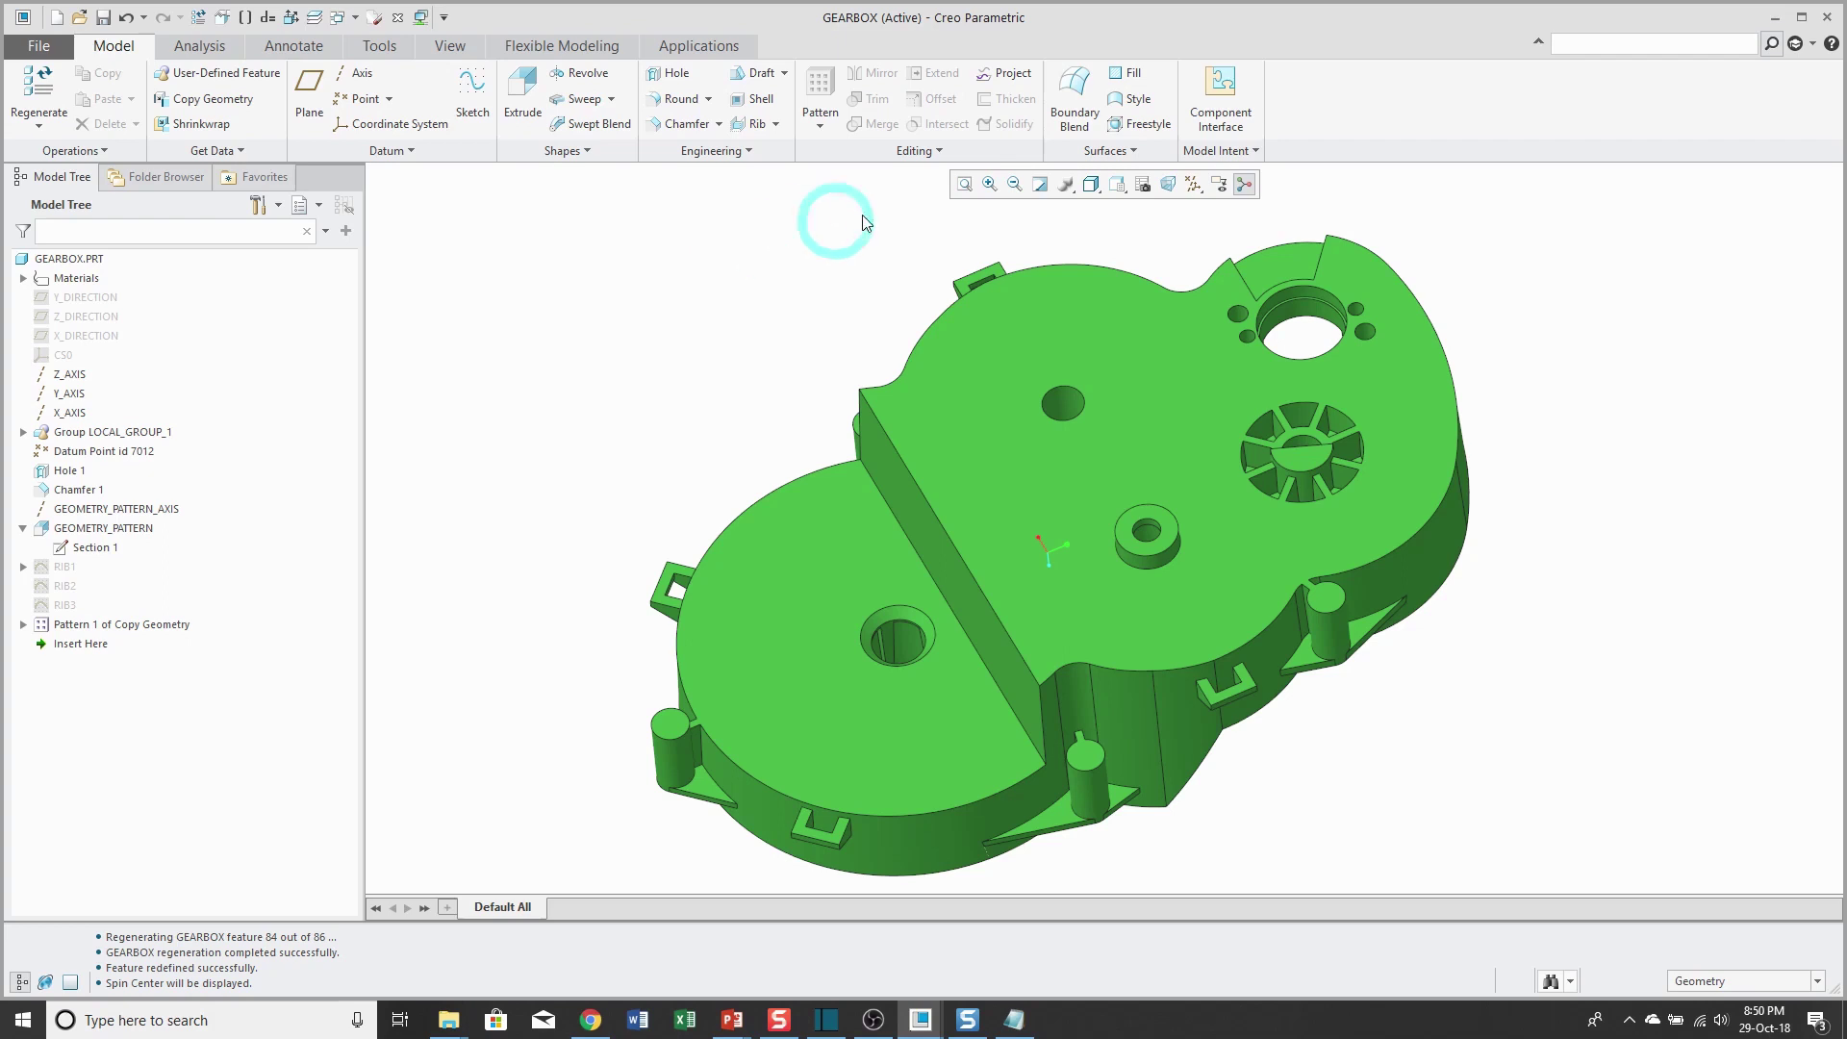
# Look for the Parameters command in the parameters/relations list, then move to the Tools tab
pyautogui.click(1223, 152)
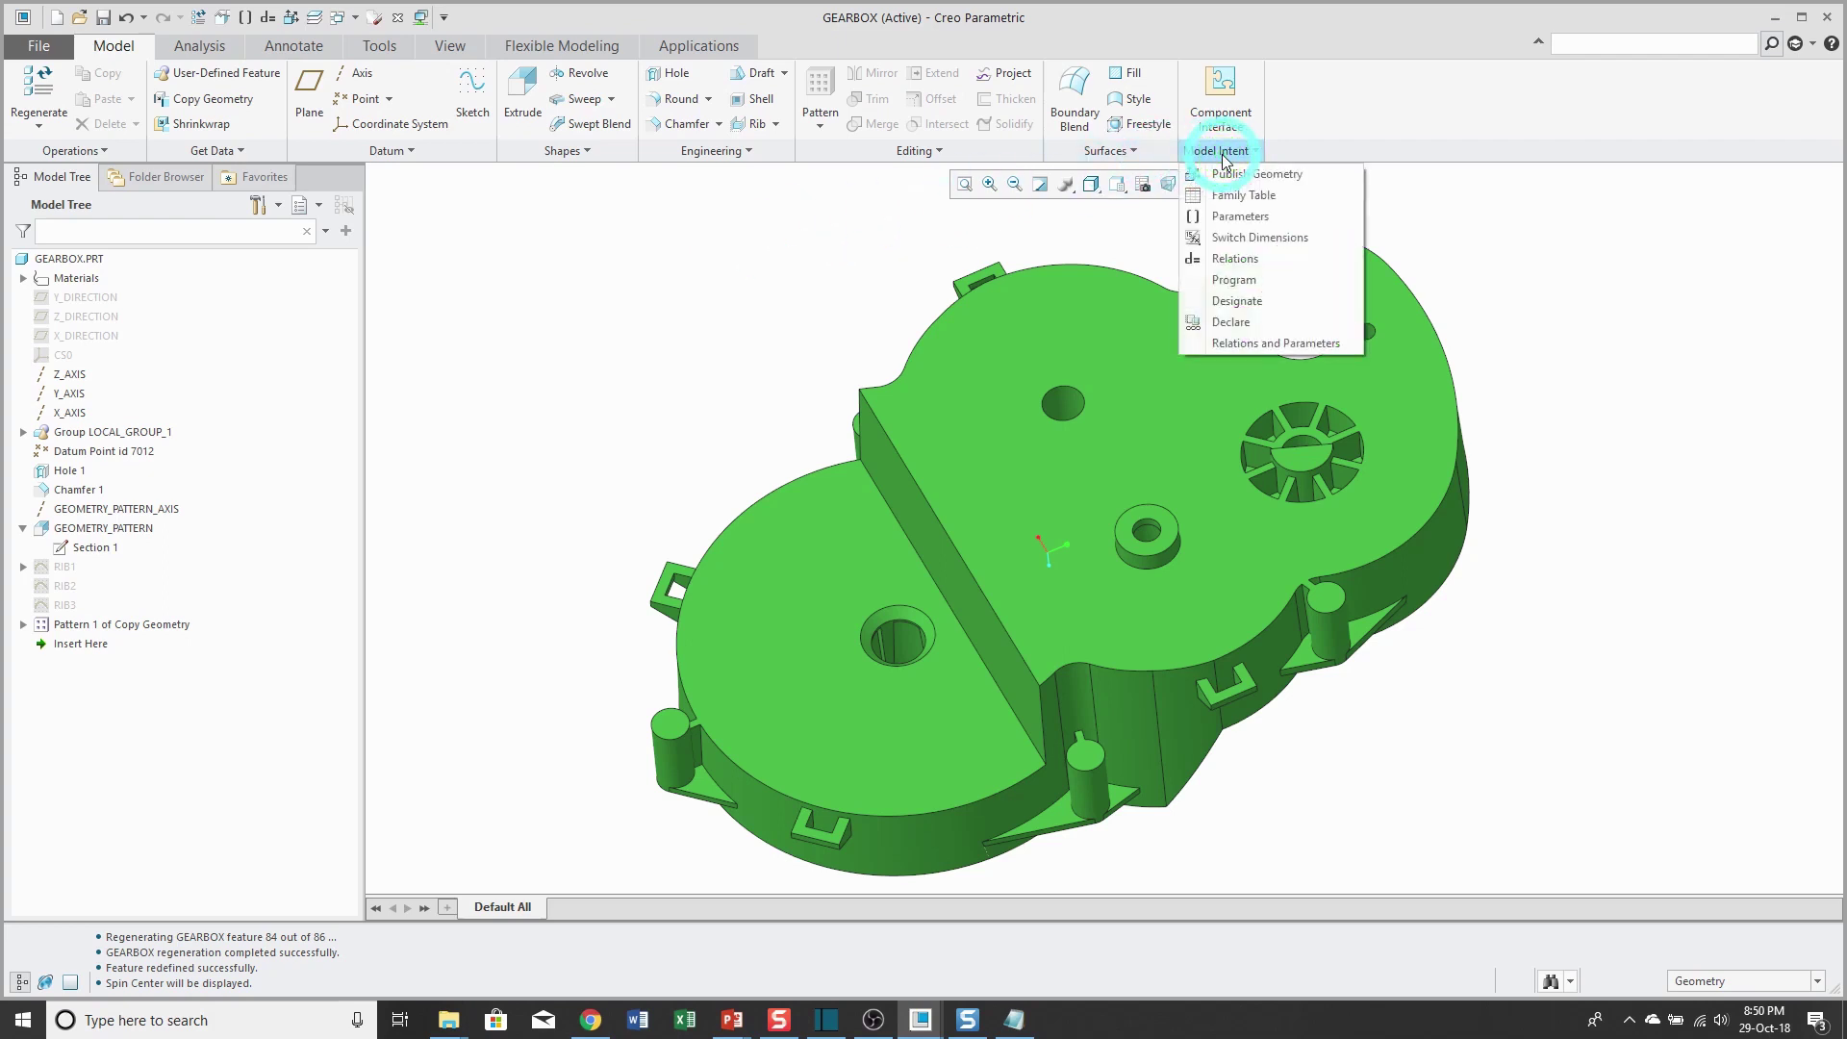
pyautogui.click(1240, 218)
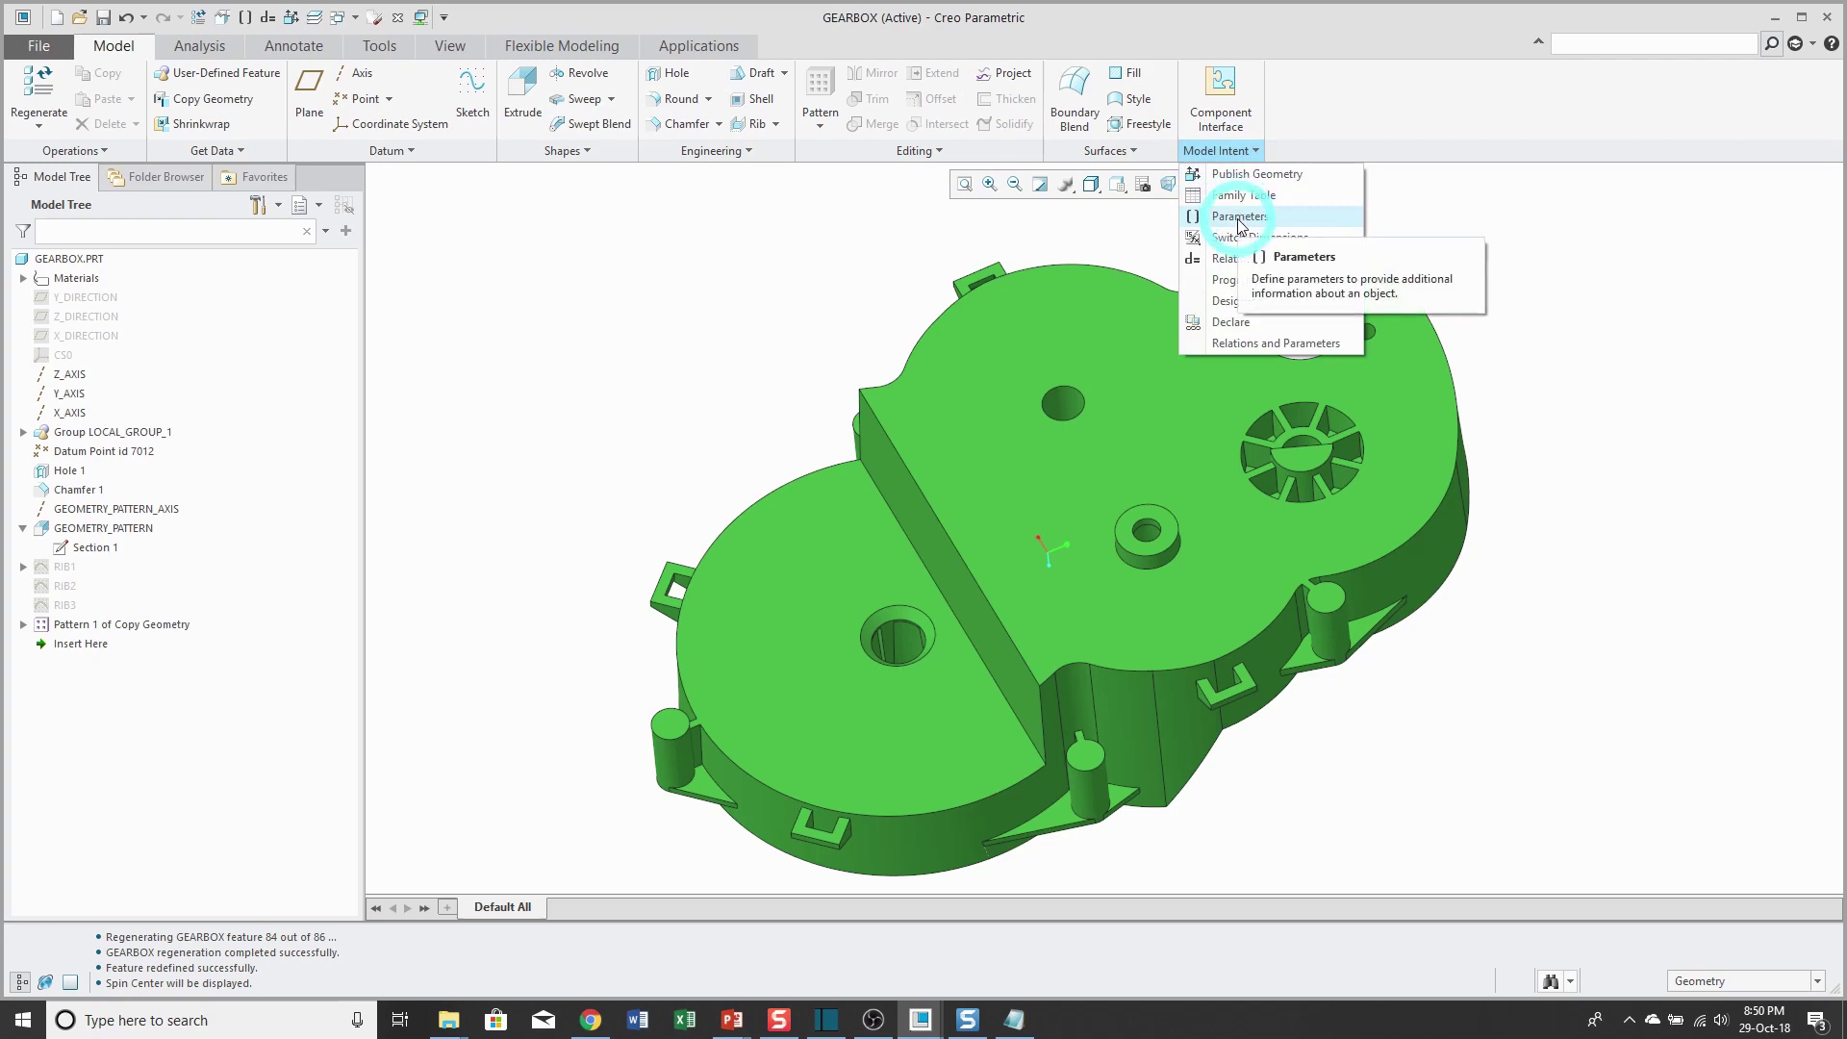
pyautogui.click(762, 228)
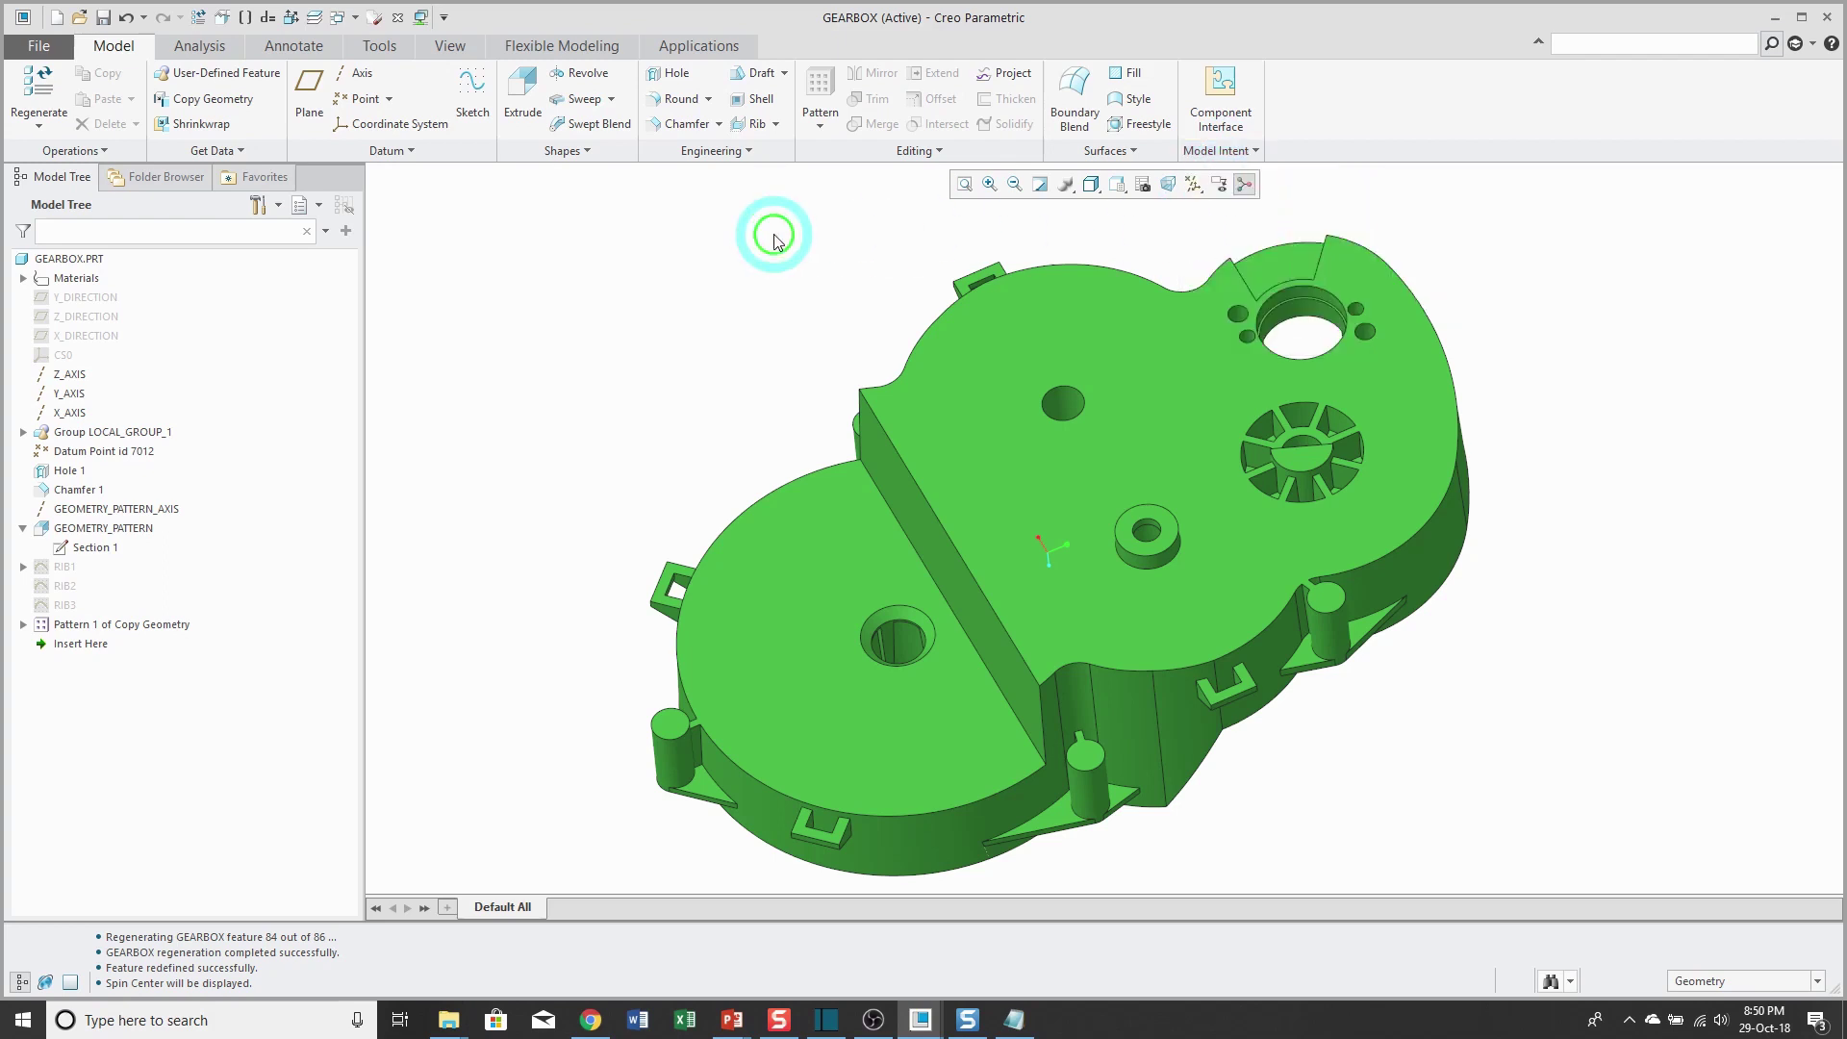
pyautogui.click(381, 46)
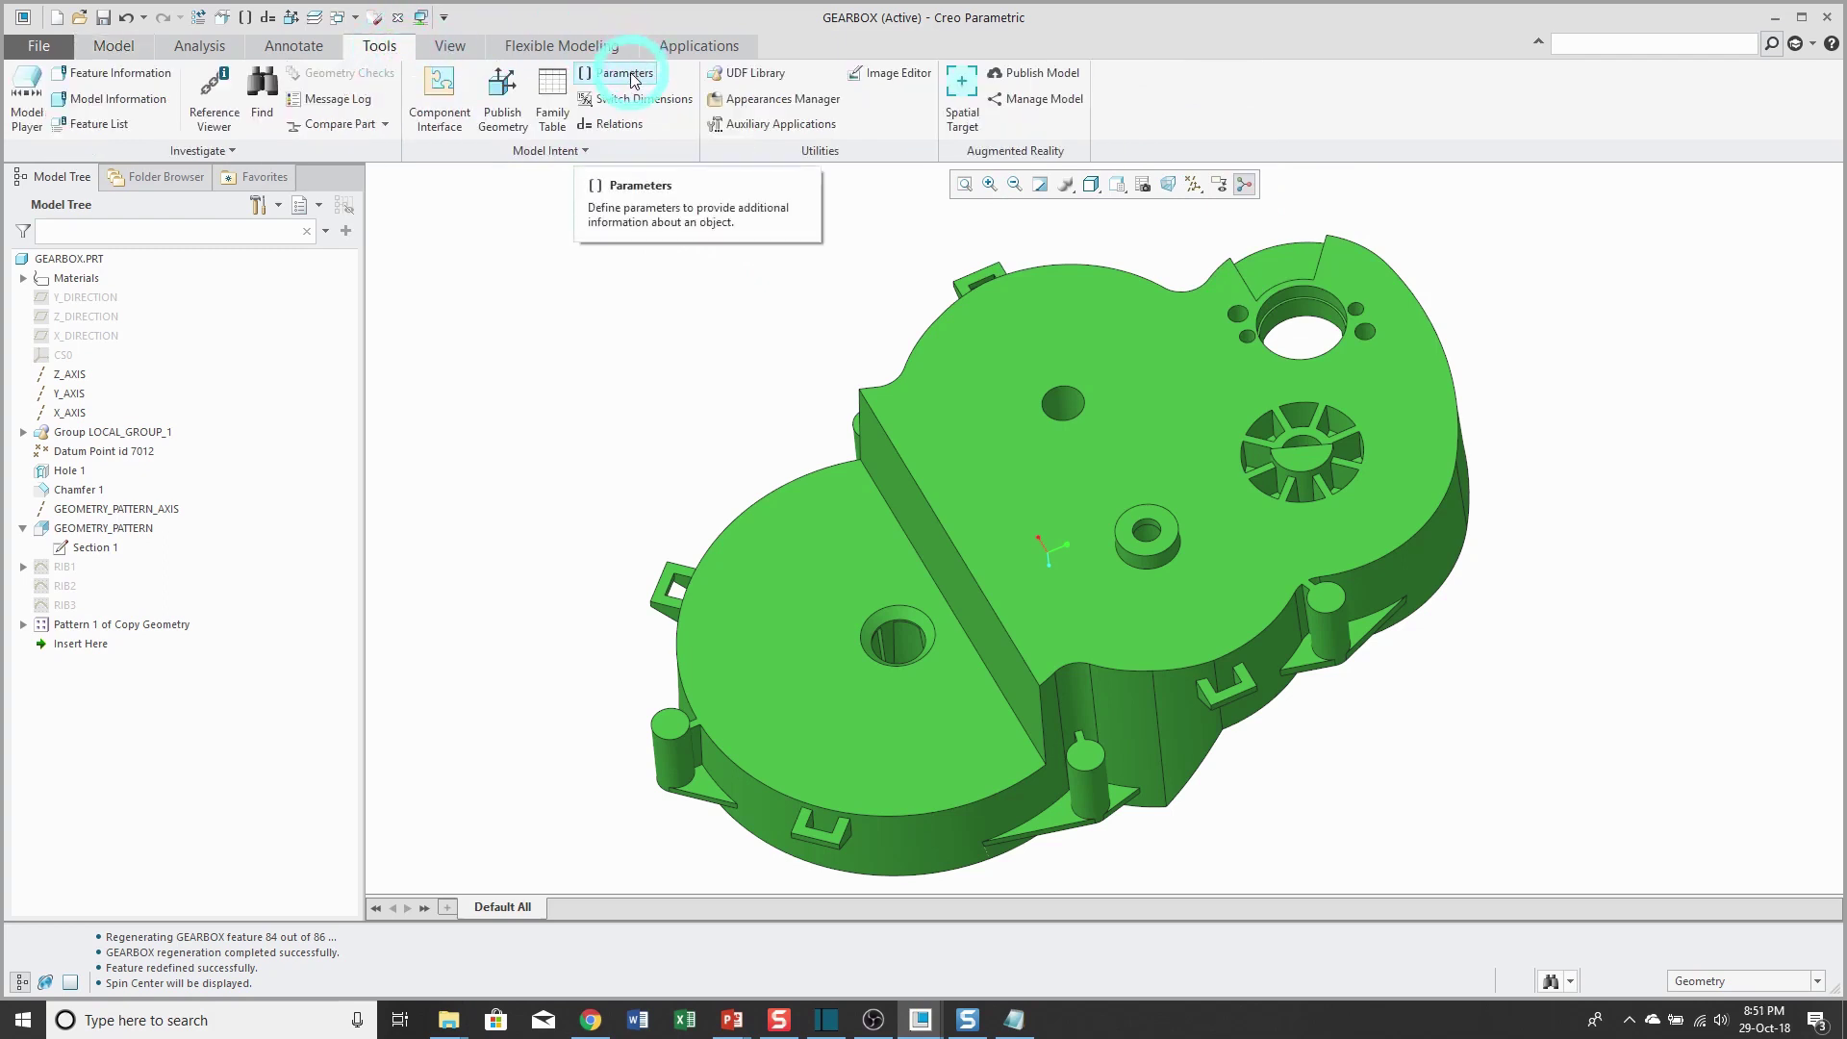
# Open the GEARBOX parameters and add a real-number parameter COST with value 18.5
pyautogui.click(247, 19)
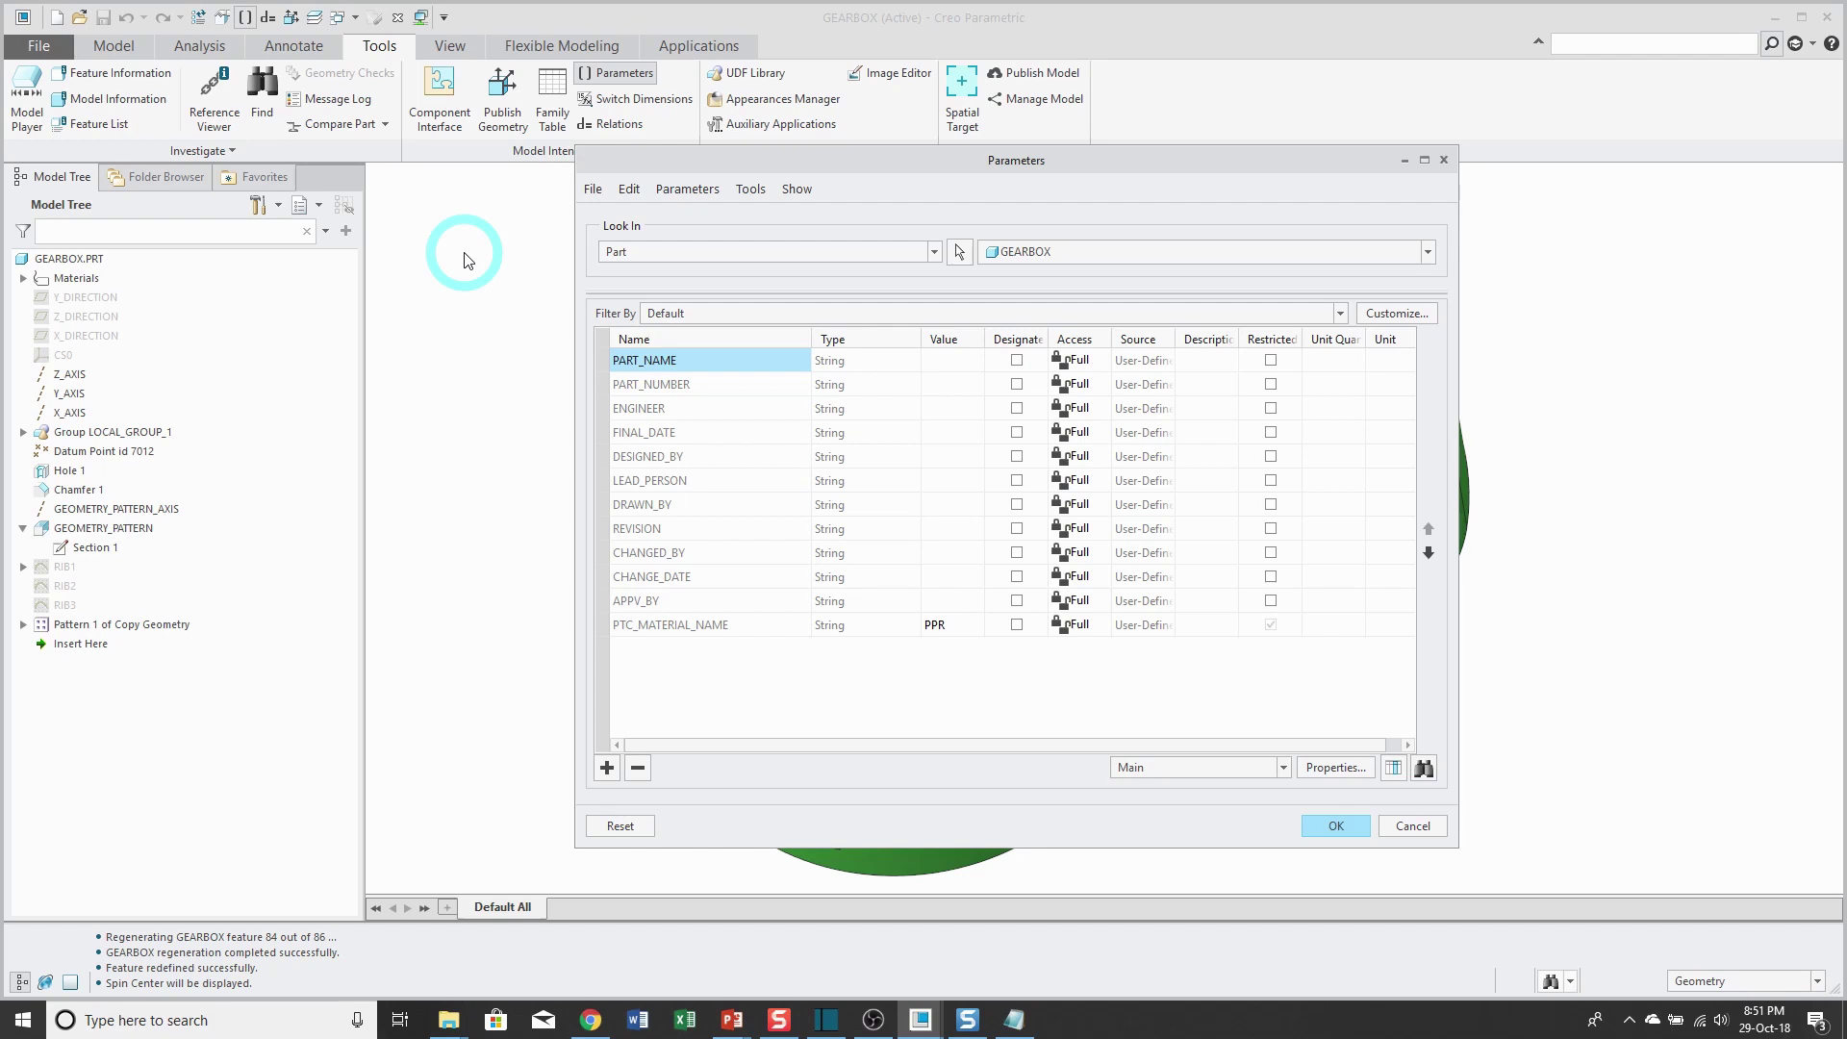
pyautogui.click(606, 768)
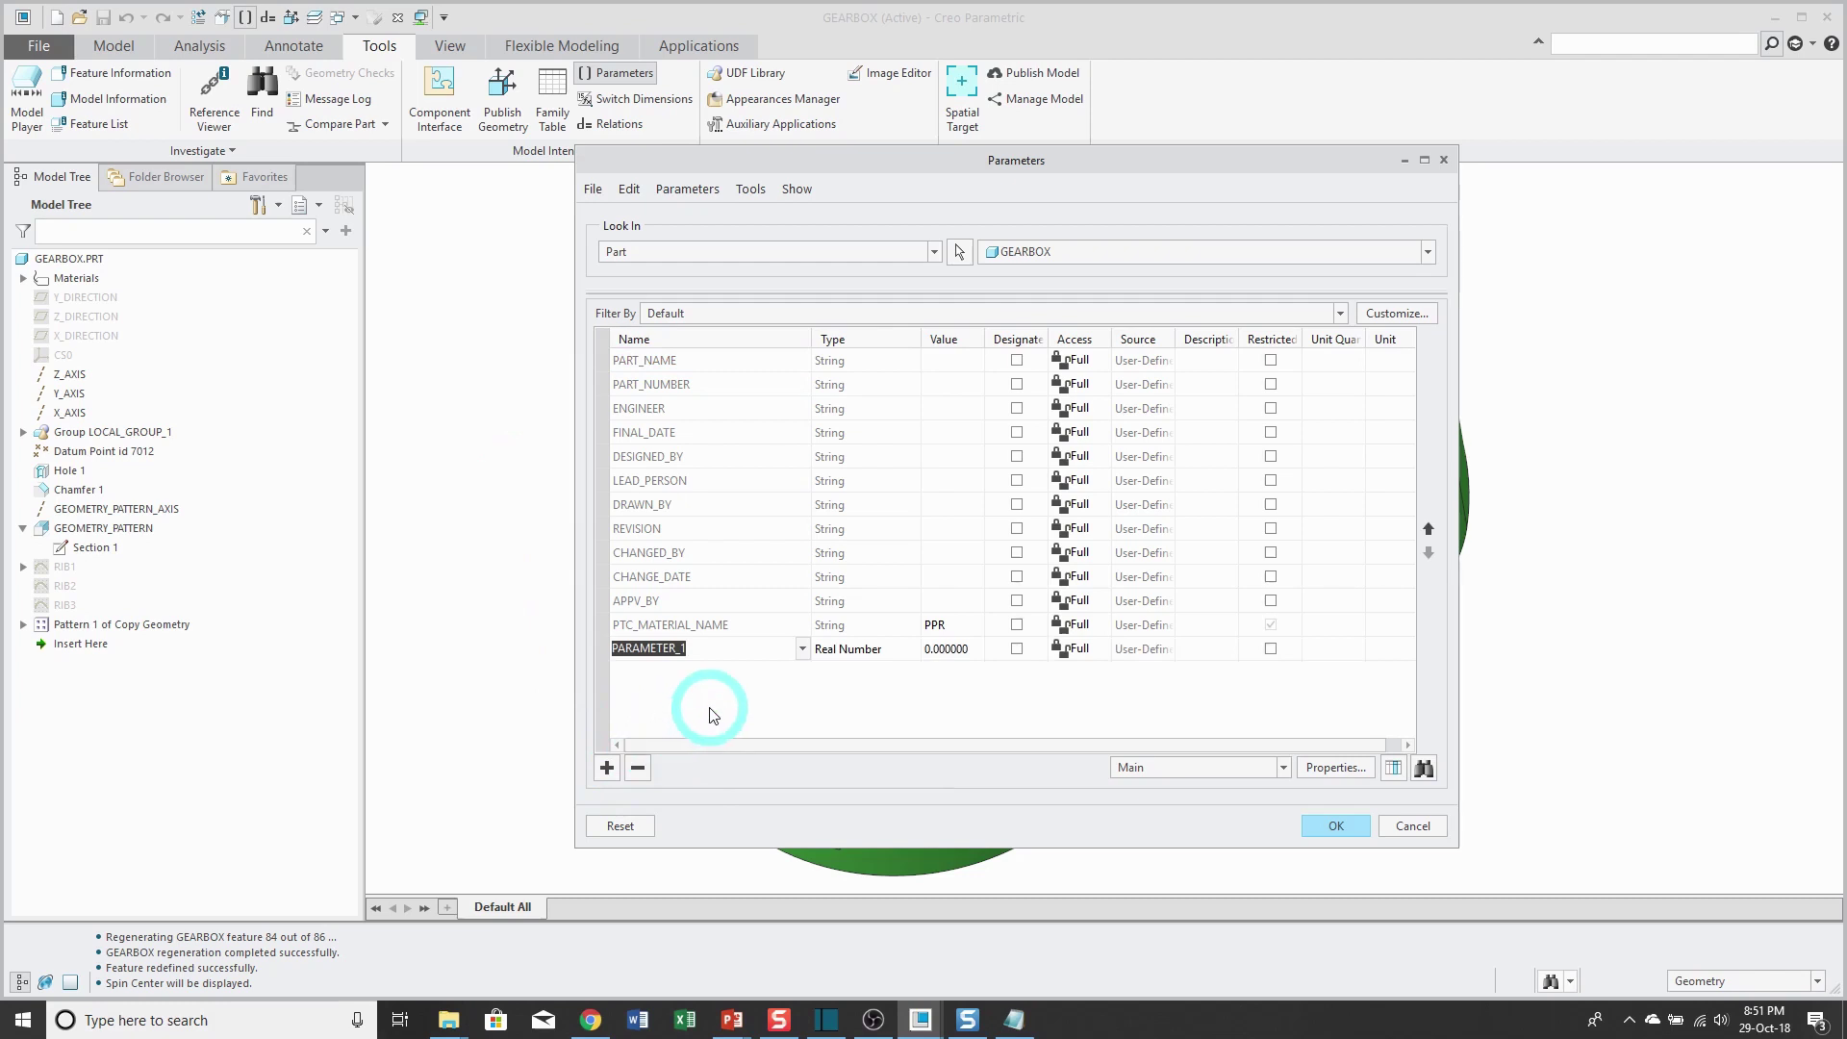
pyautogui.write('cost')
pyautogui.click(961, 648)
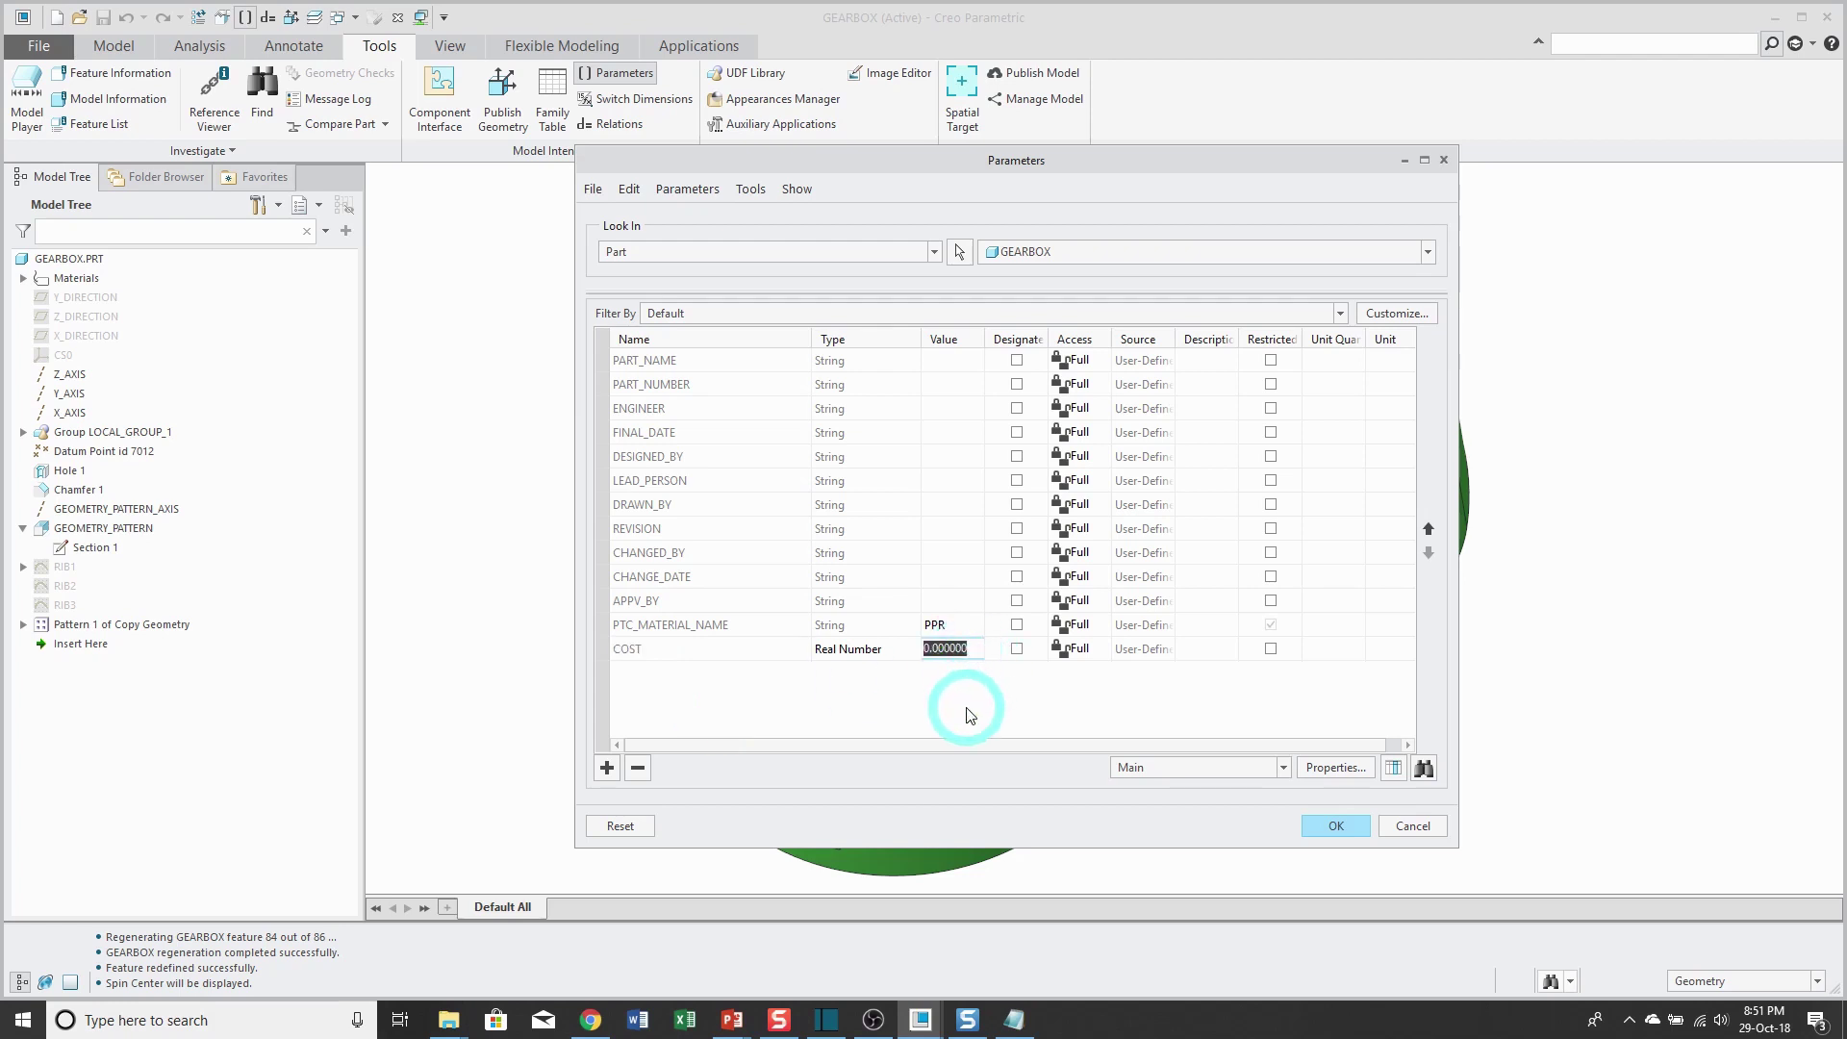
pyautogui.write('18.50')
# Add a String parameter SUPPLIER with value ACME
pyautogui.click(607, 766)
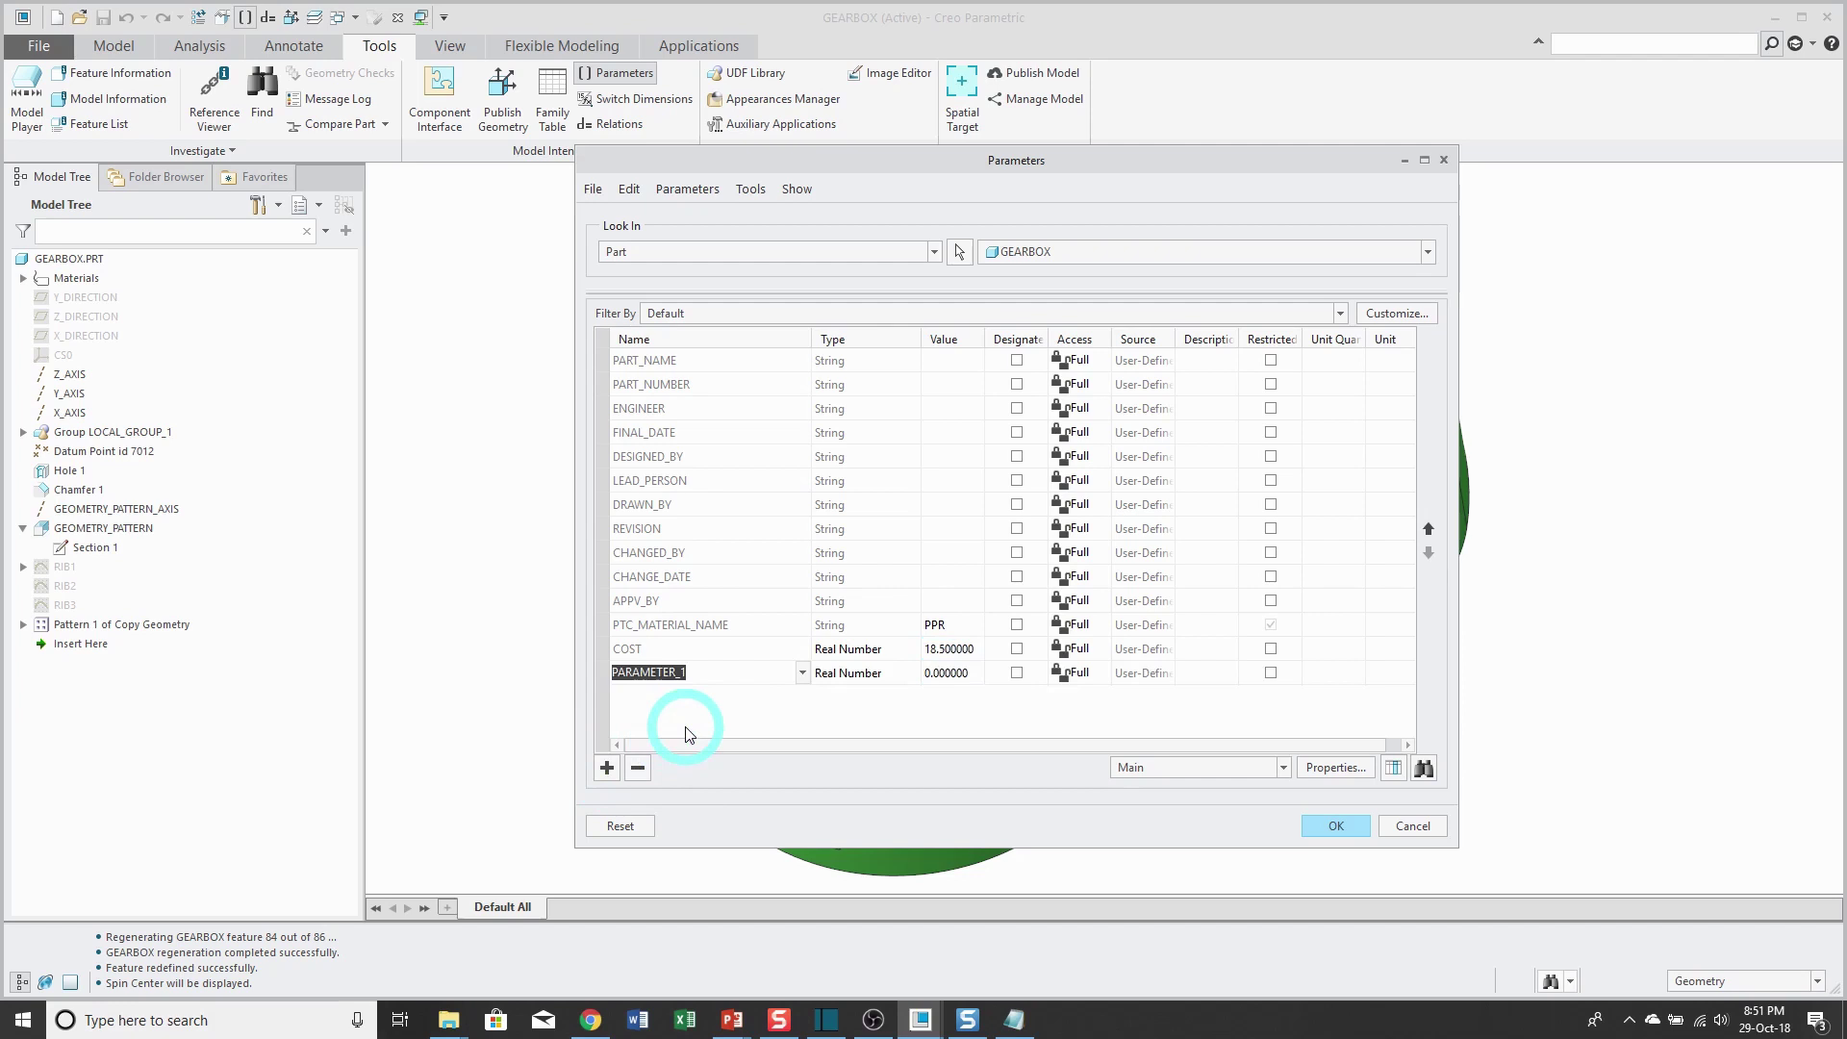
pyautogui.write('supplier')
pyautogui.click(912, 674)
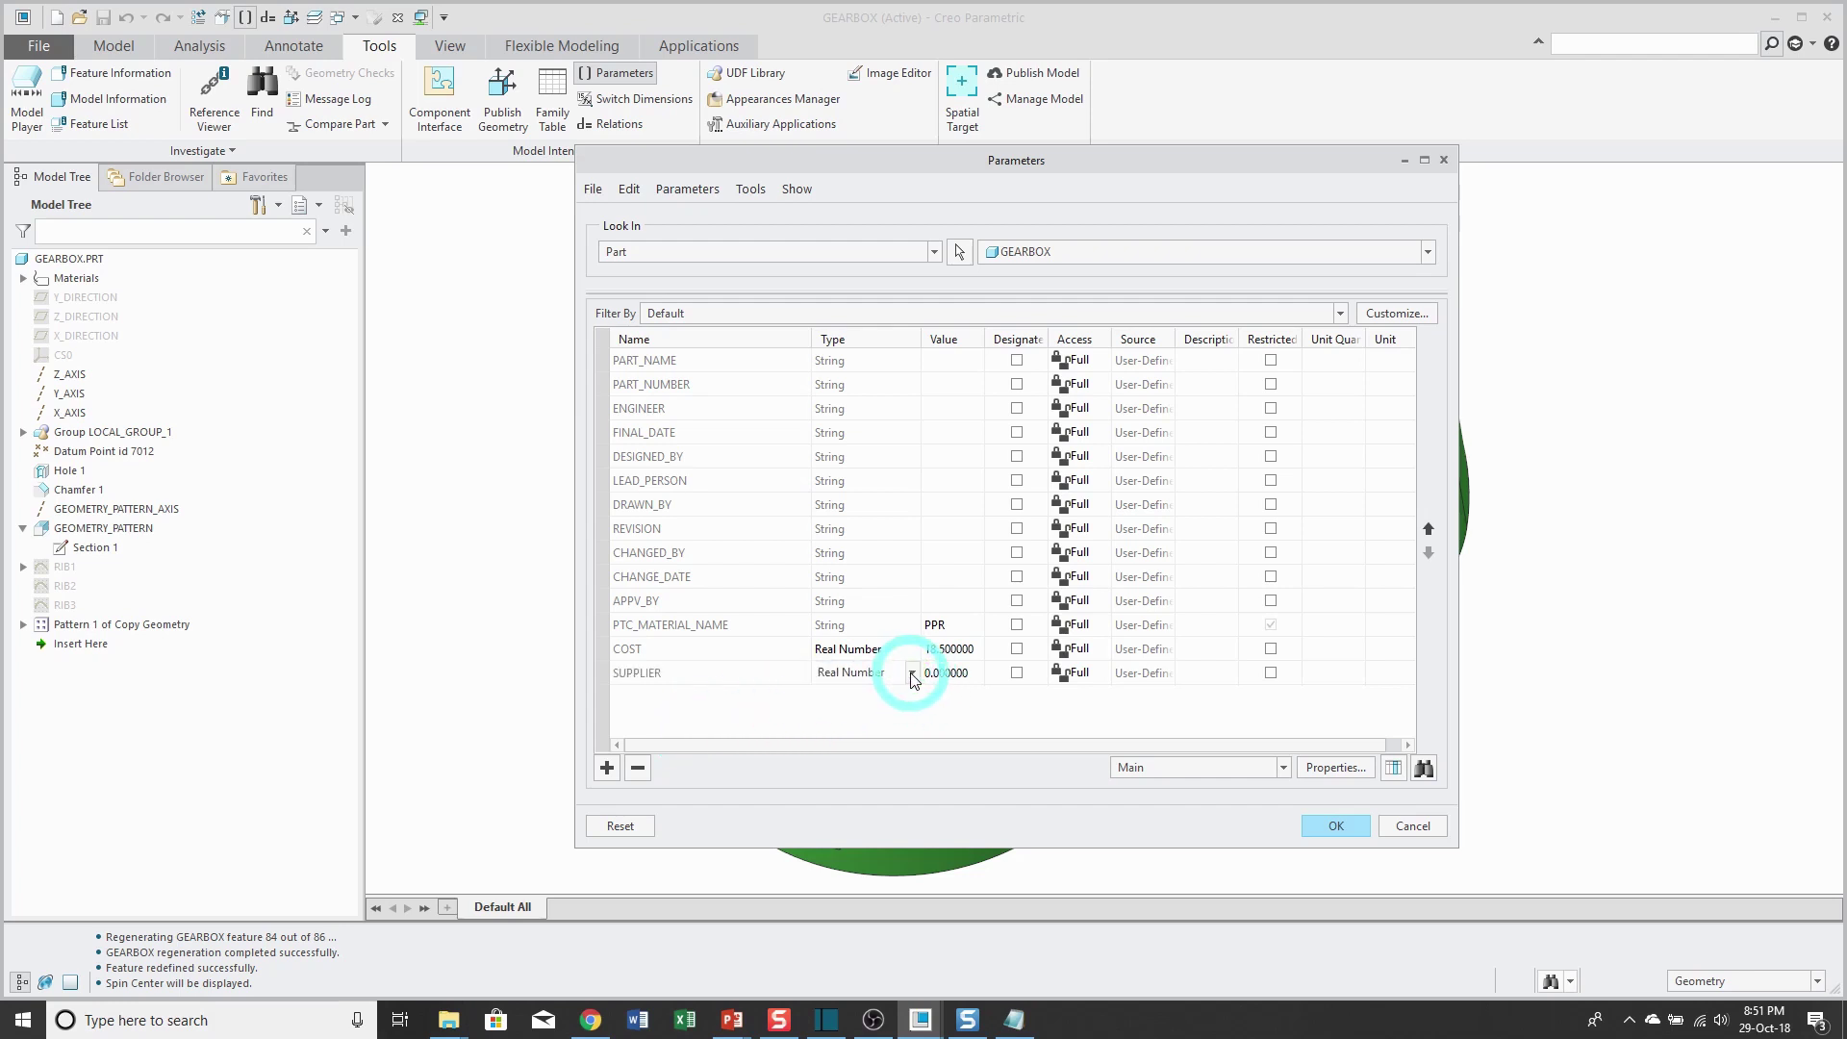
pyautogui.click(912, 675)
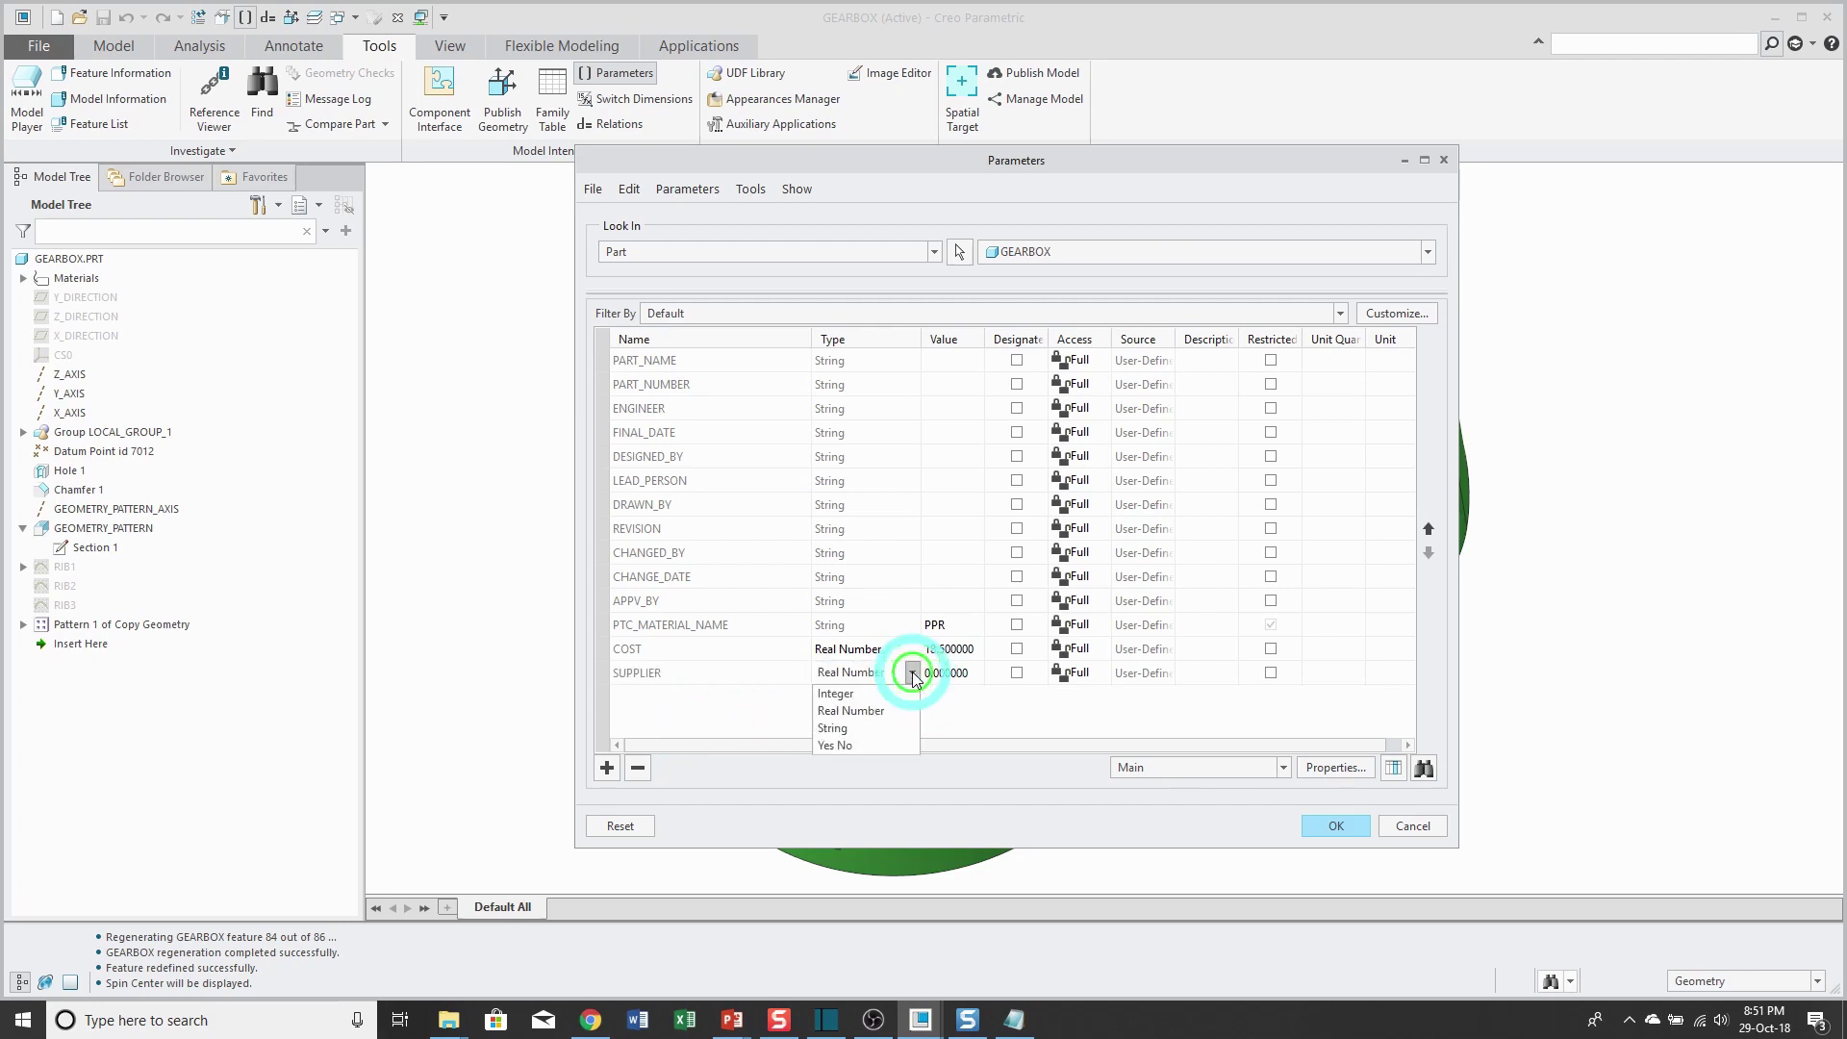
pyautogui.click(890, 731)
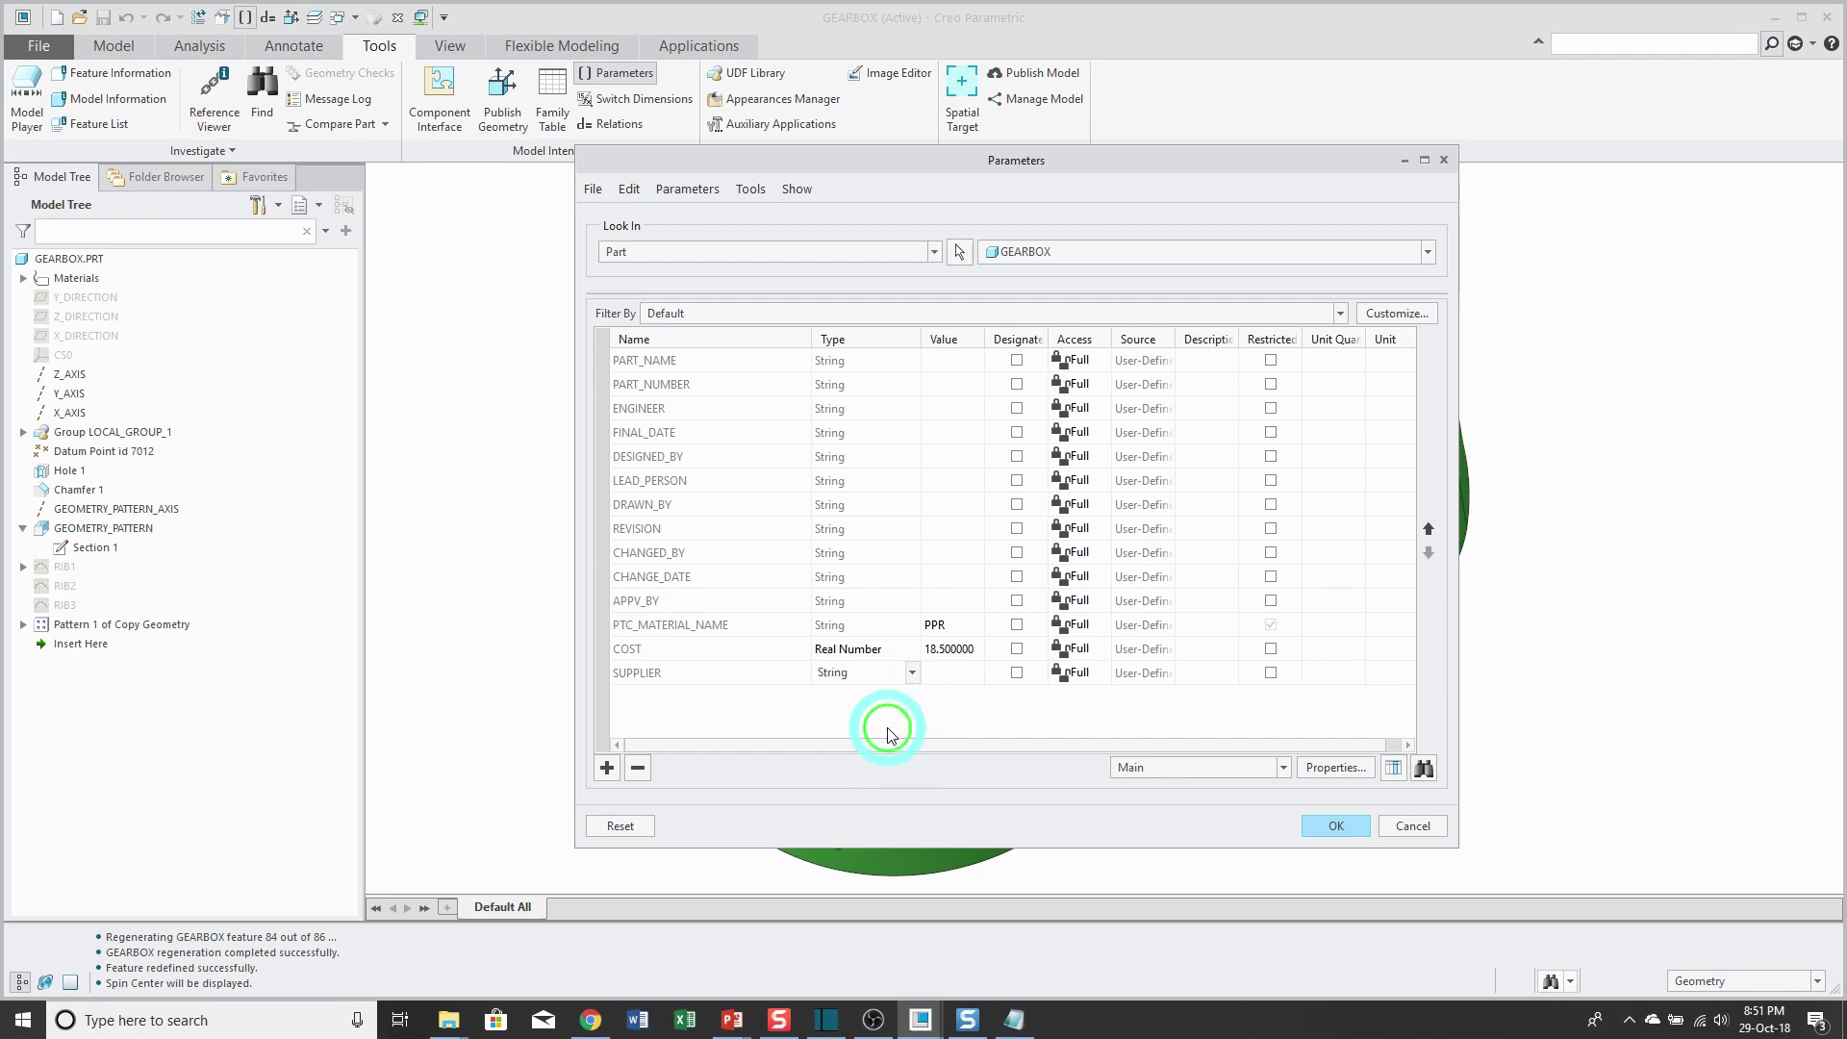
pyautogui.click(944, 678)
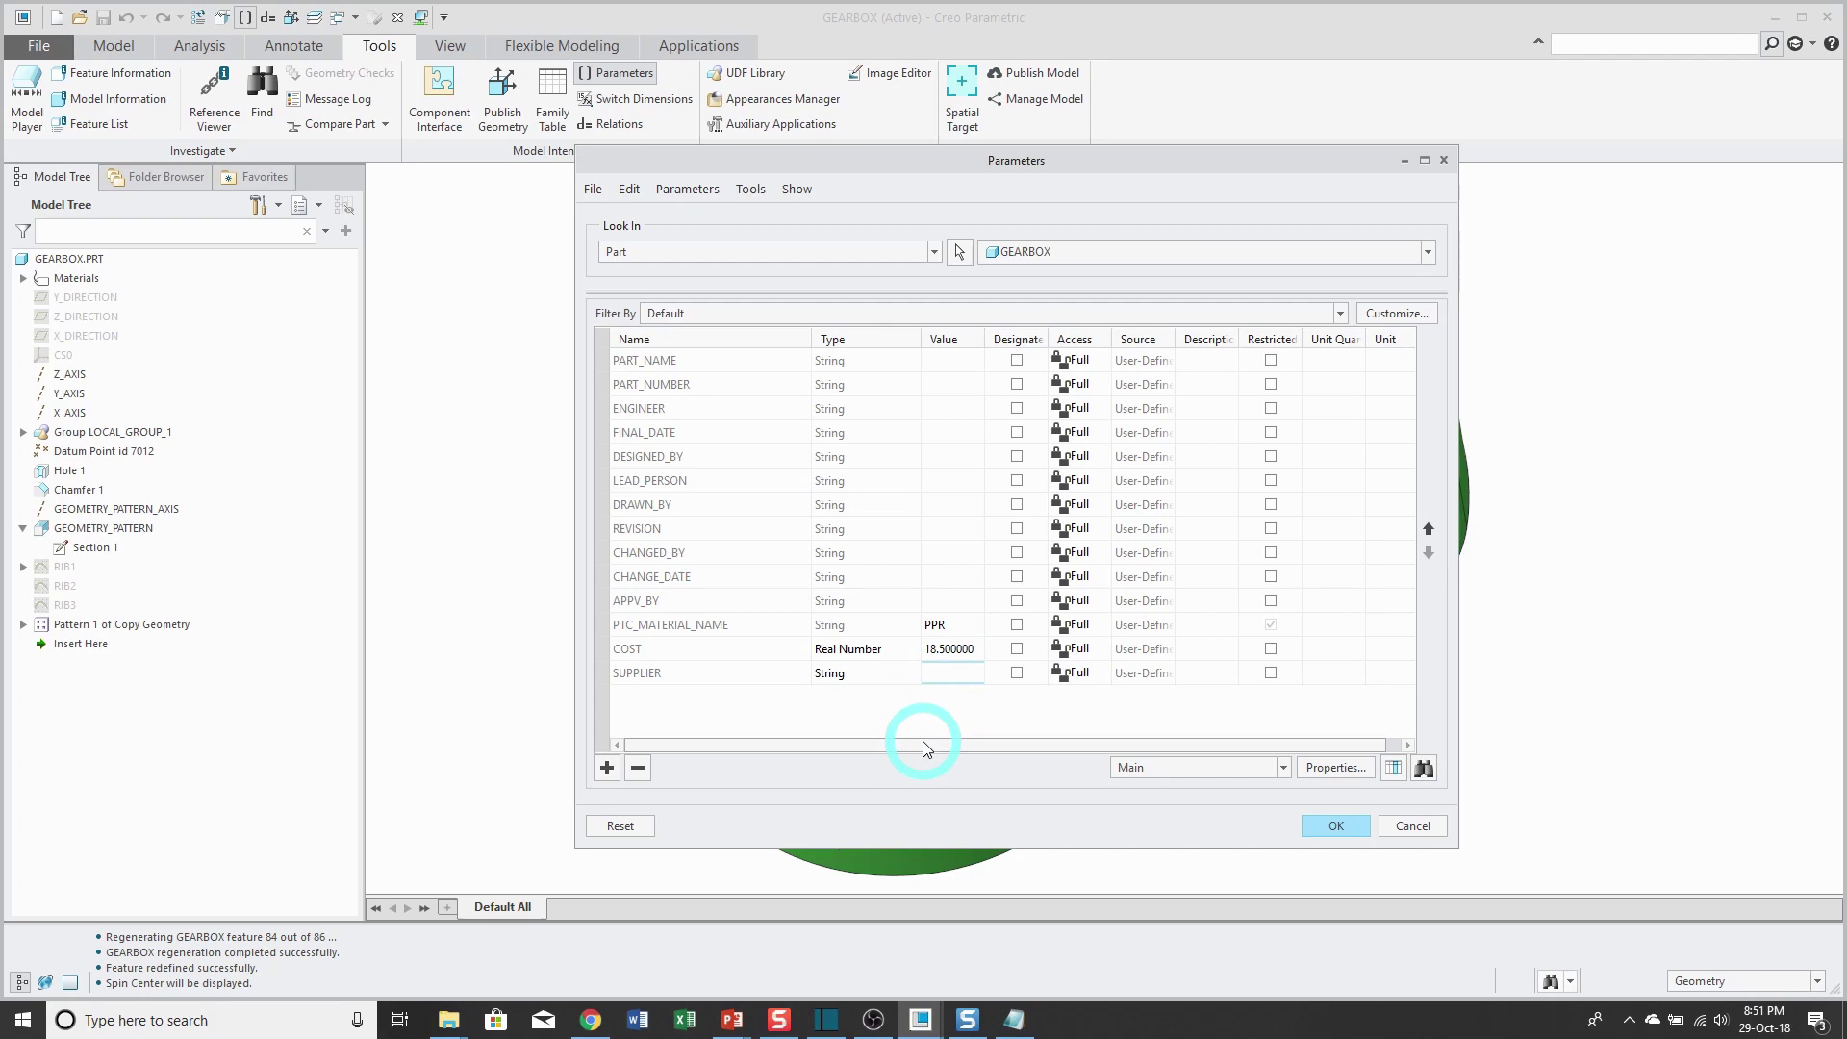
pyautogui.write('ACME')
# Add a Yes No parameter IN_HOUSE set to YES
pyautogui.click(606, 767)
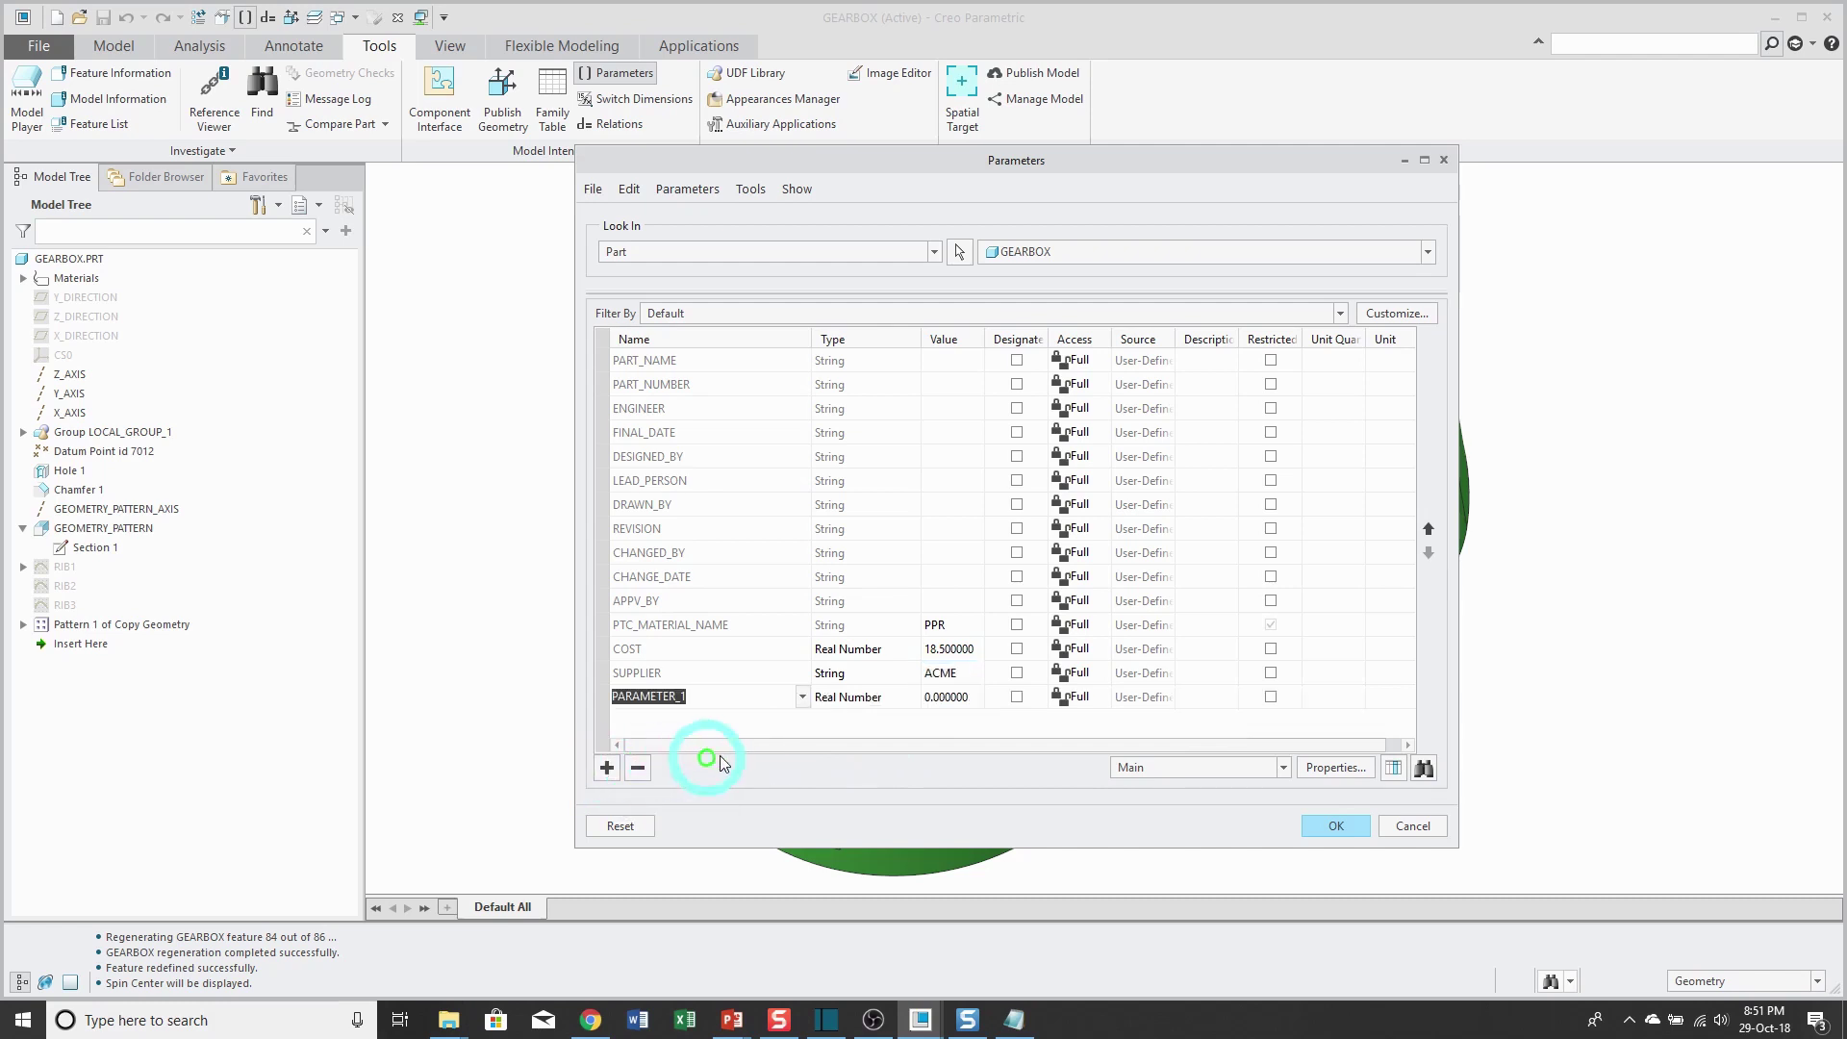
pyautogui.click(854, 696)
pyautogui.click(911, 696)
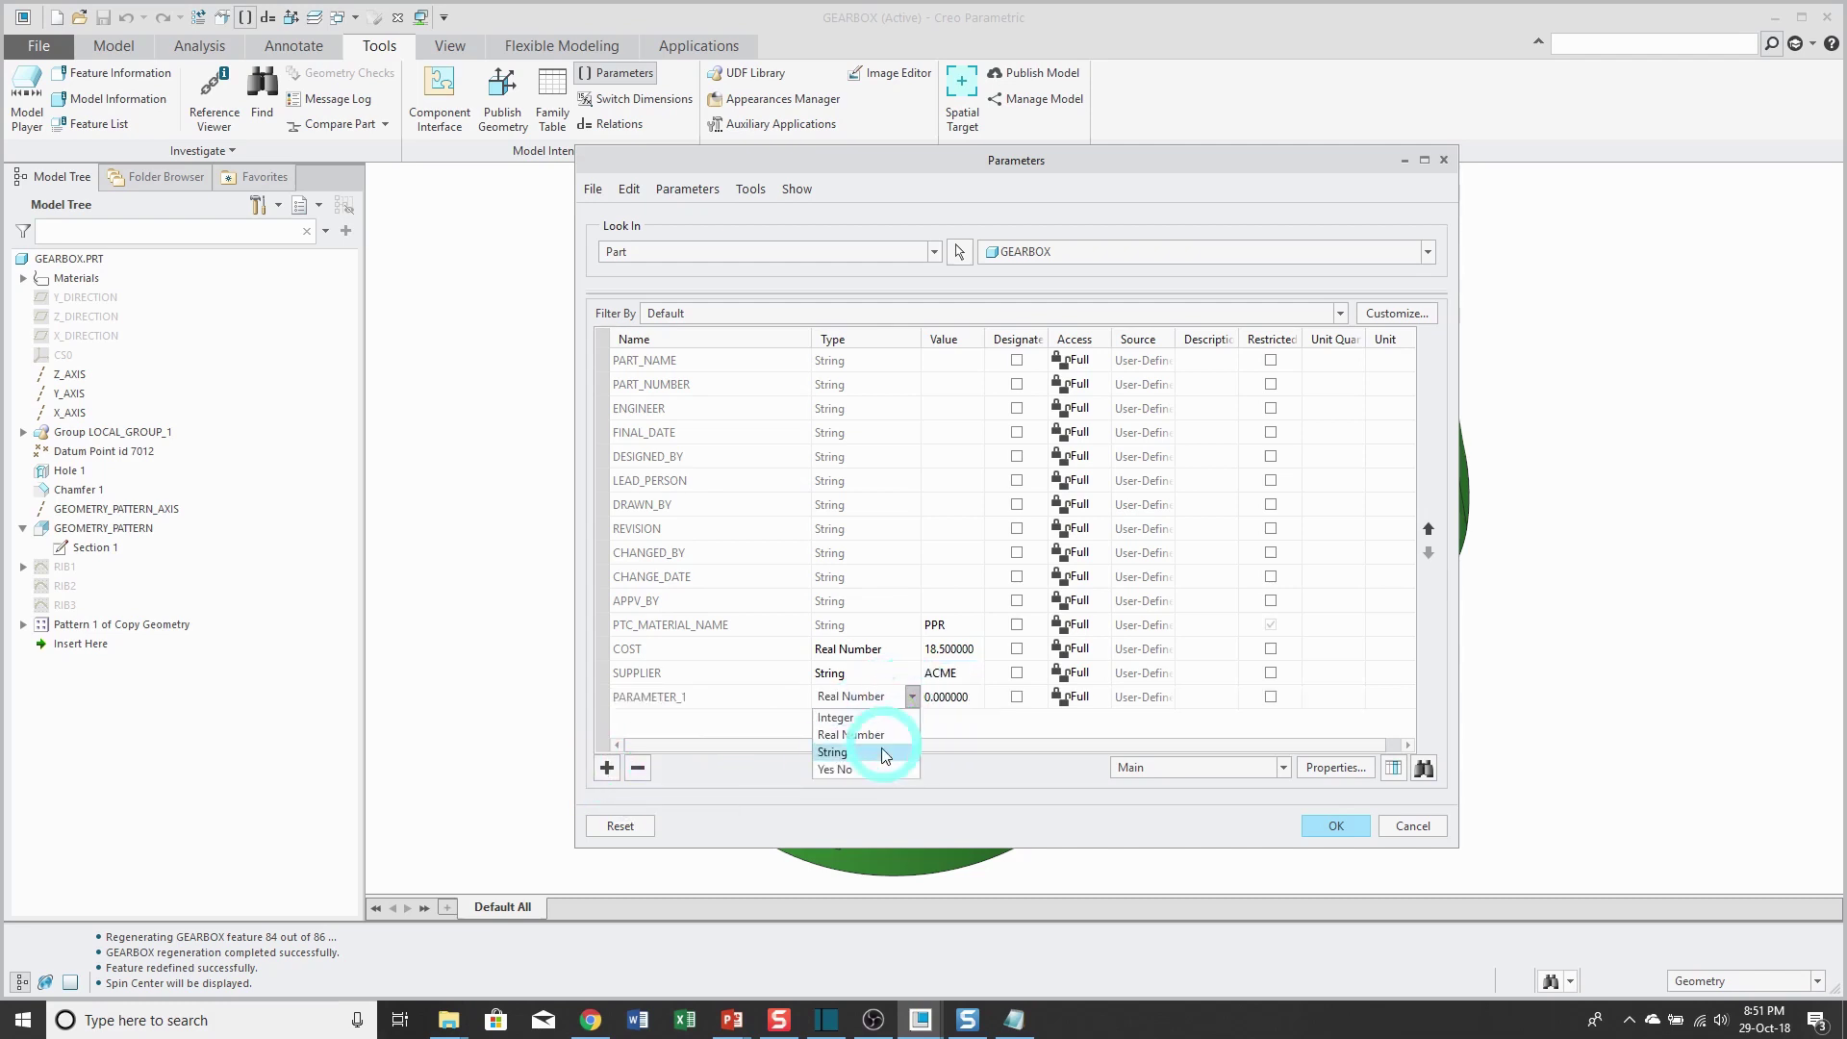
pyautogui.click(866, 770)
pyautogui.click(707, 695)
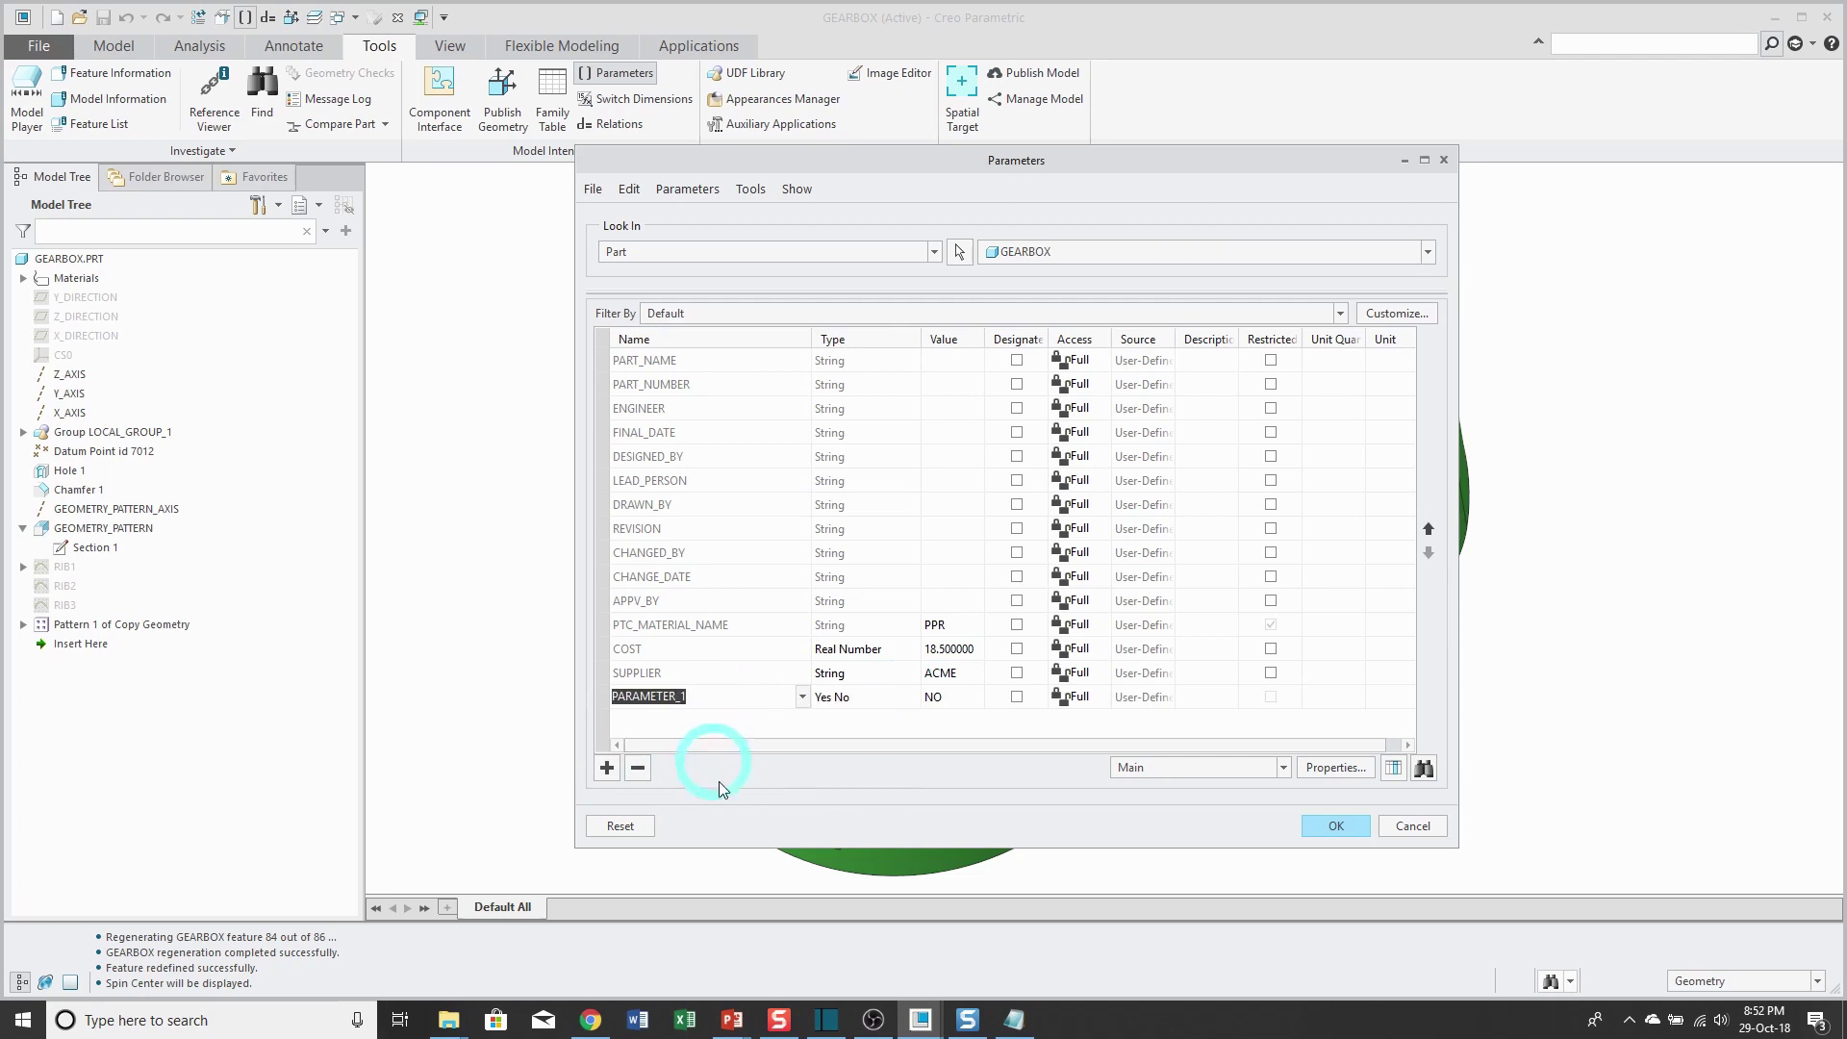
pyautogui.write('IN')
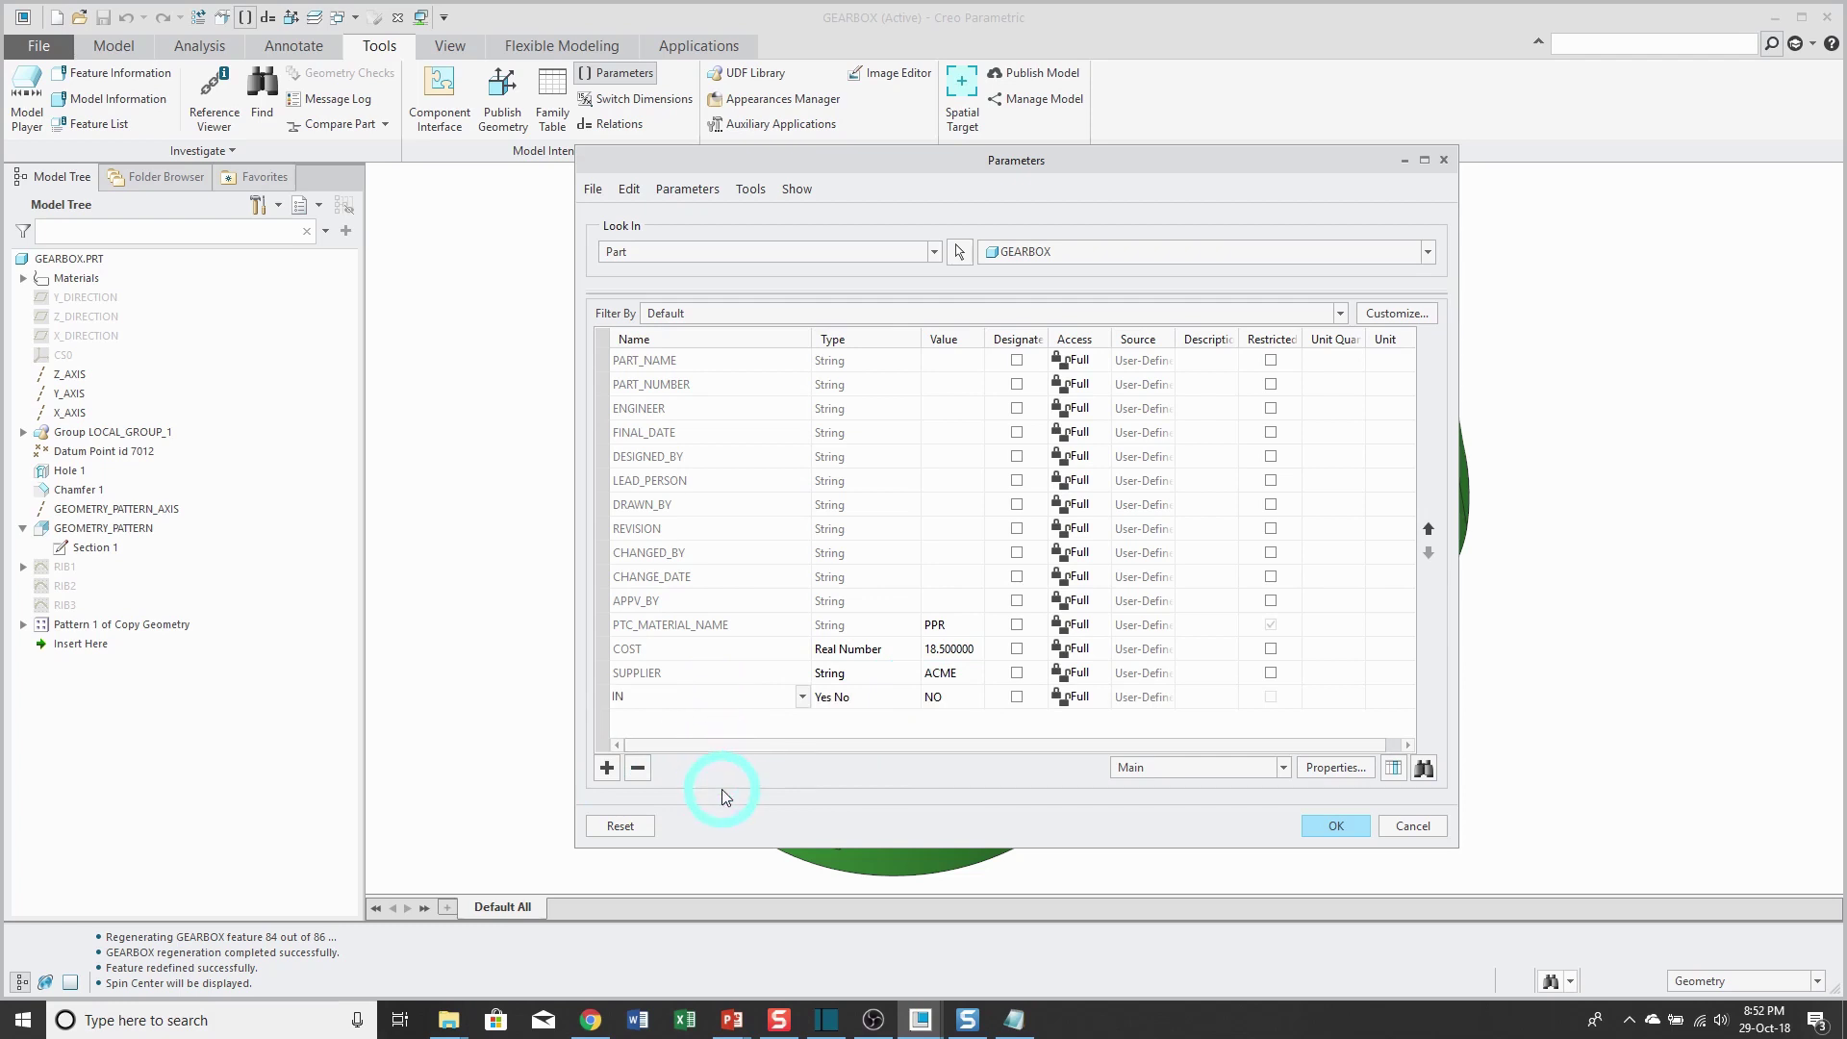
pyautogui.write('_HOUSE')
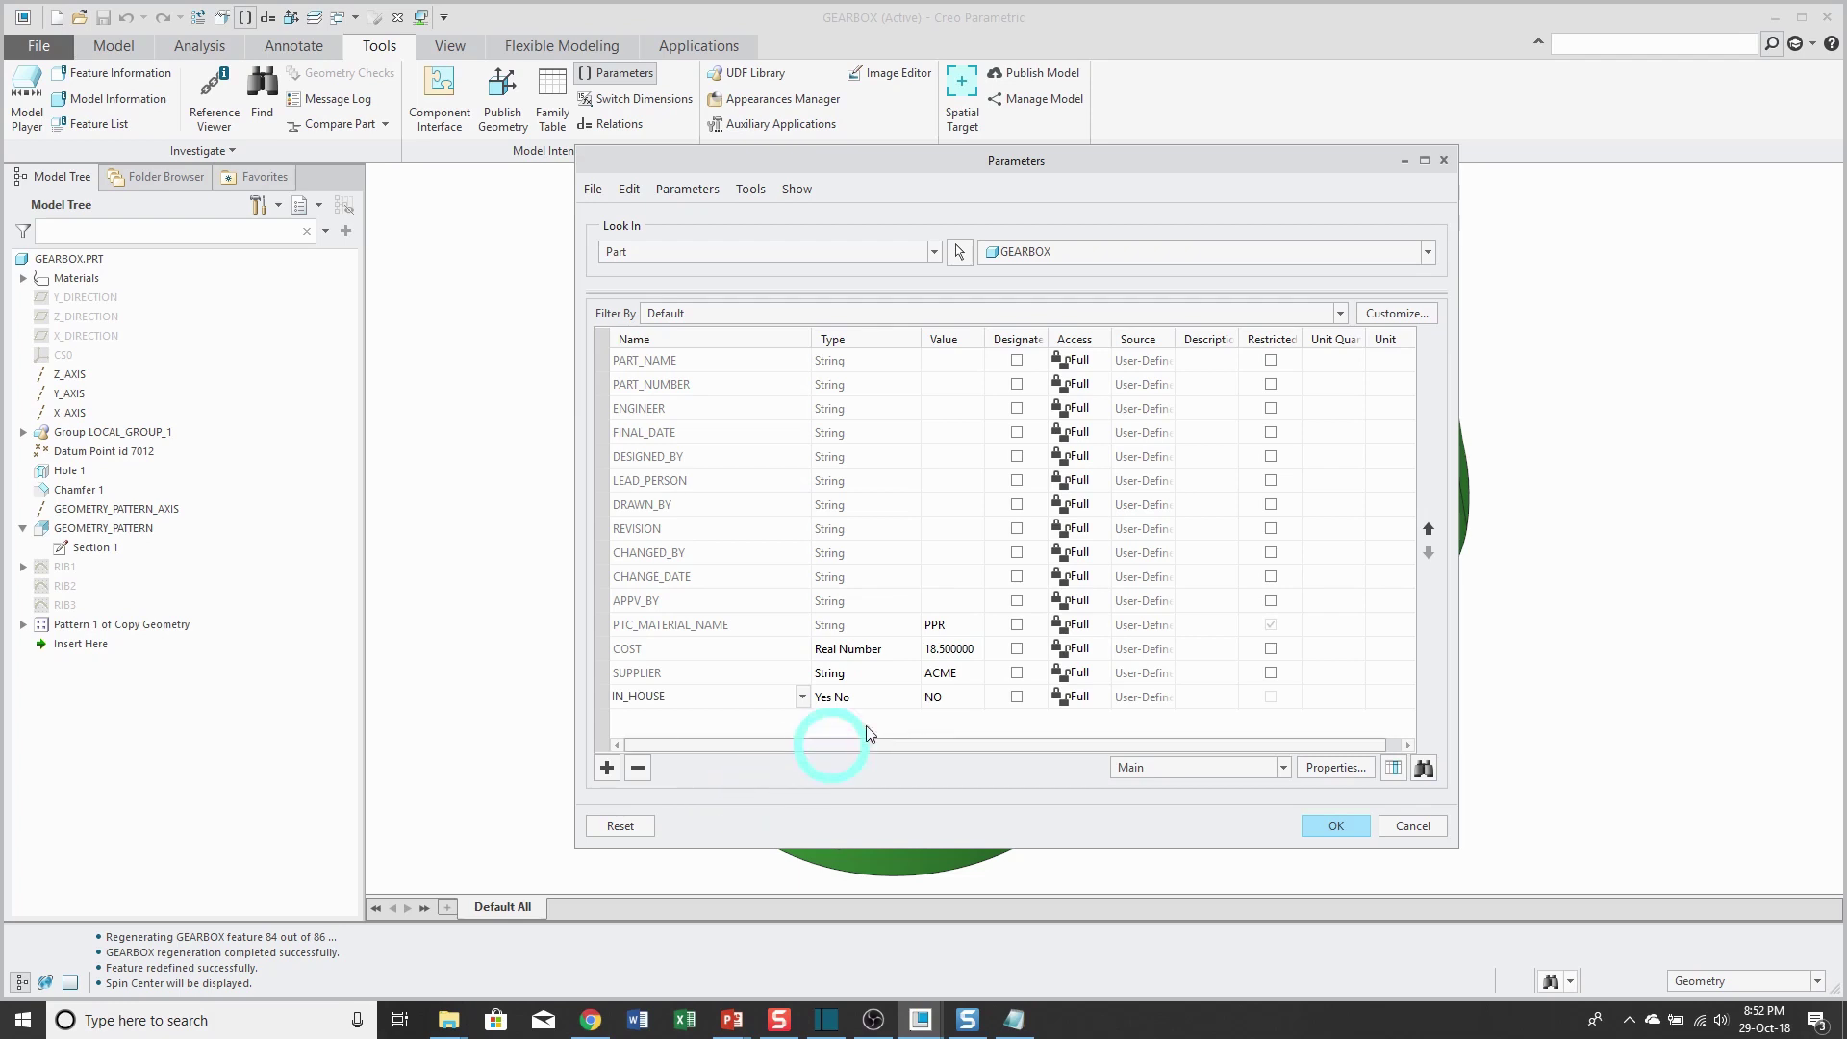
pyautogui.click(981, 699)
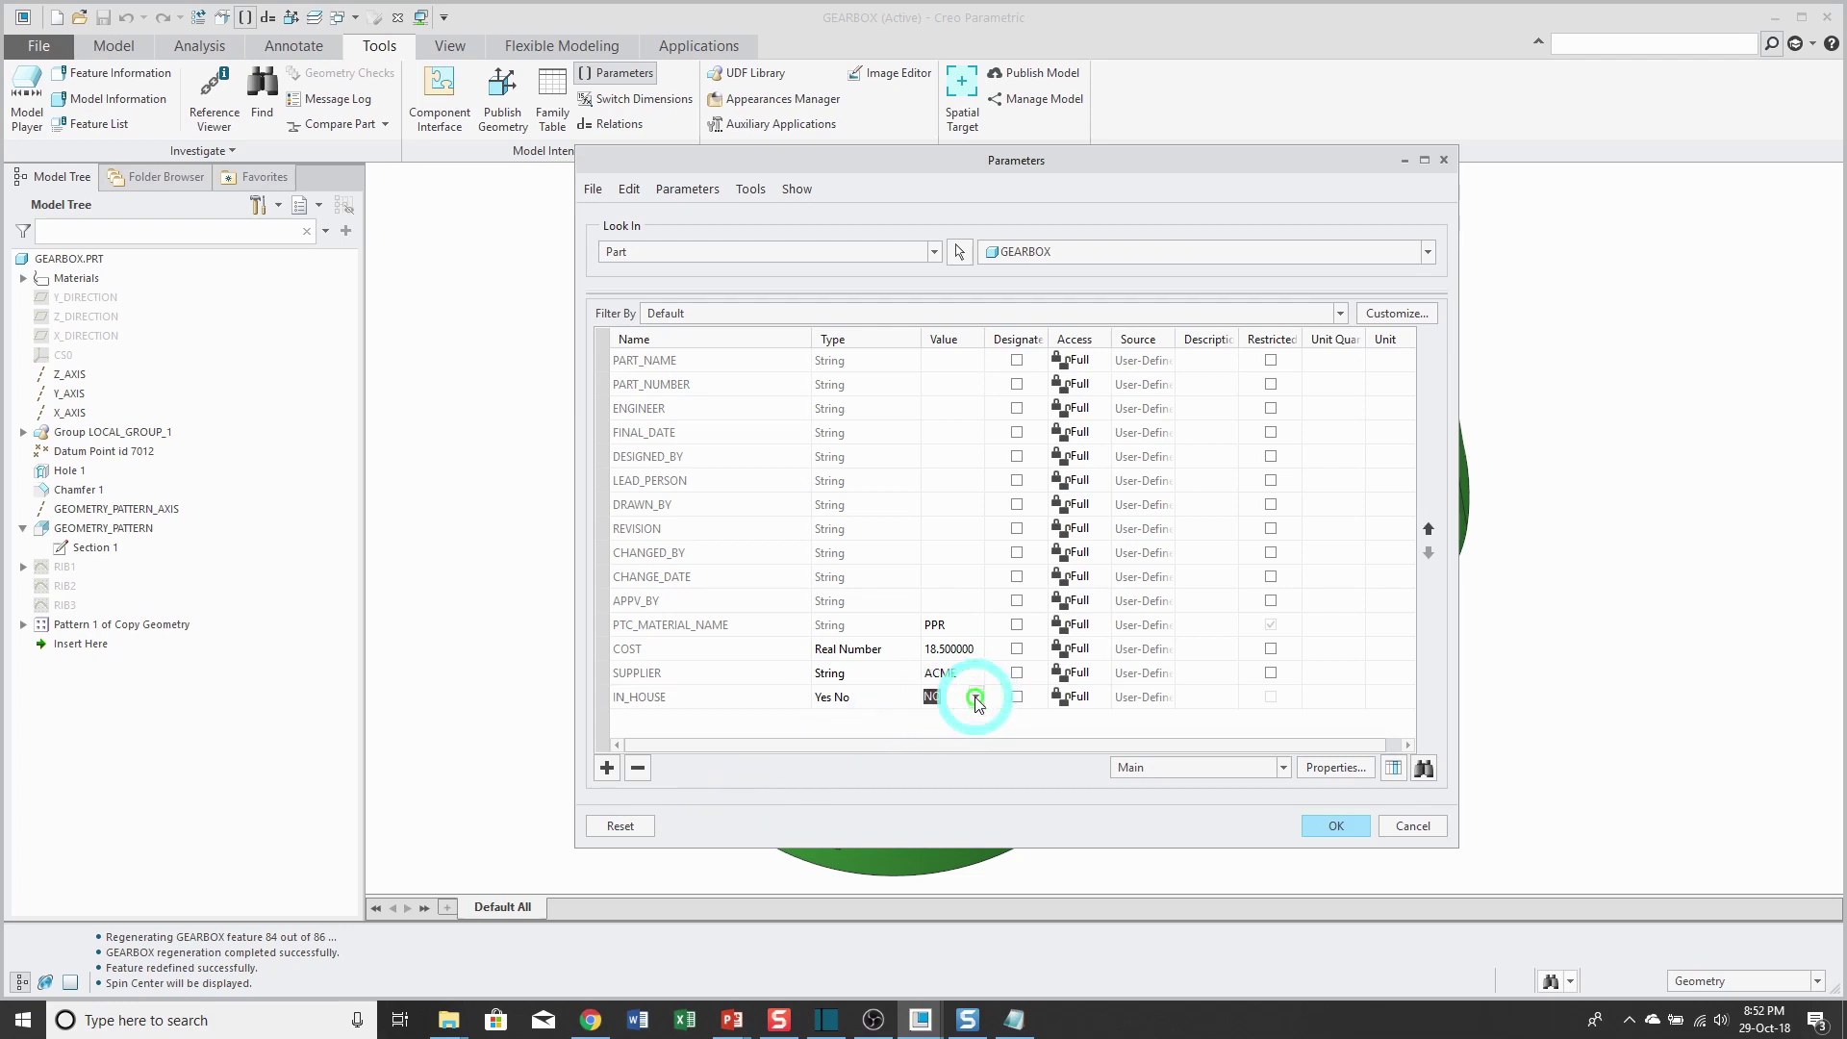
pyautogui.click(975, 696)
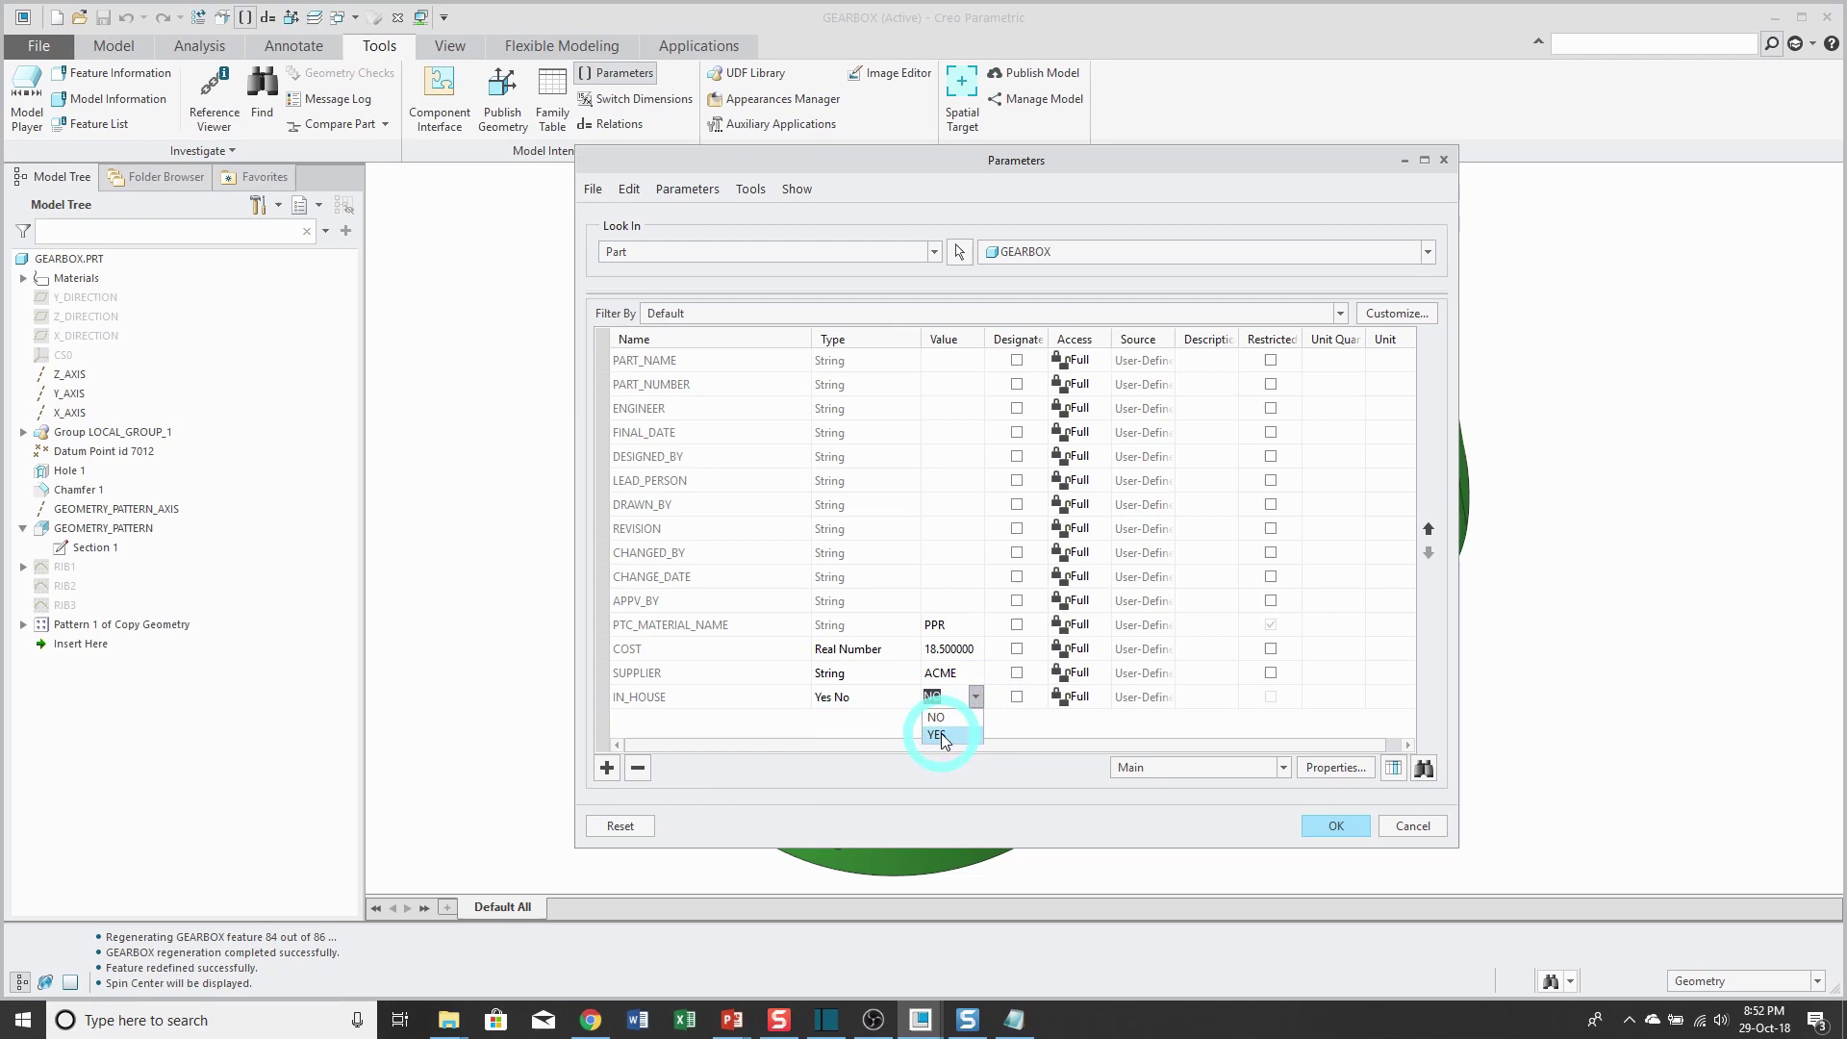
pyautogui.click(937, 735)
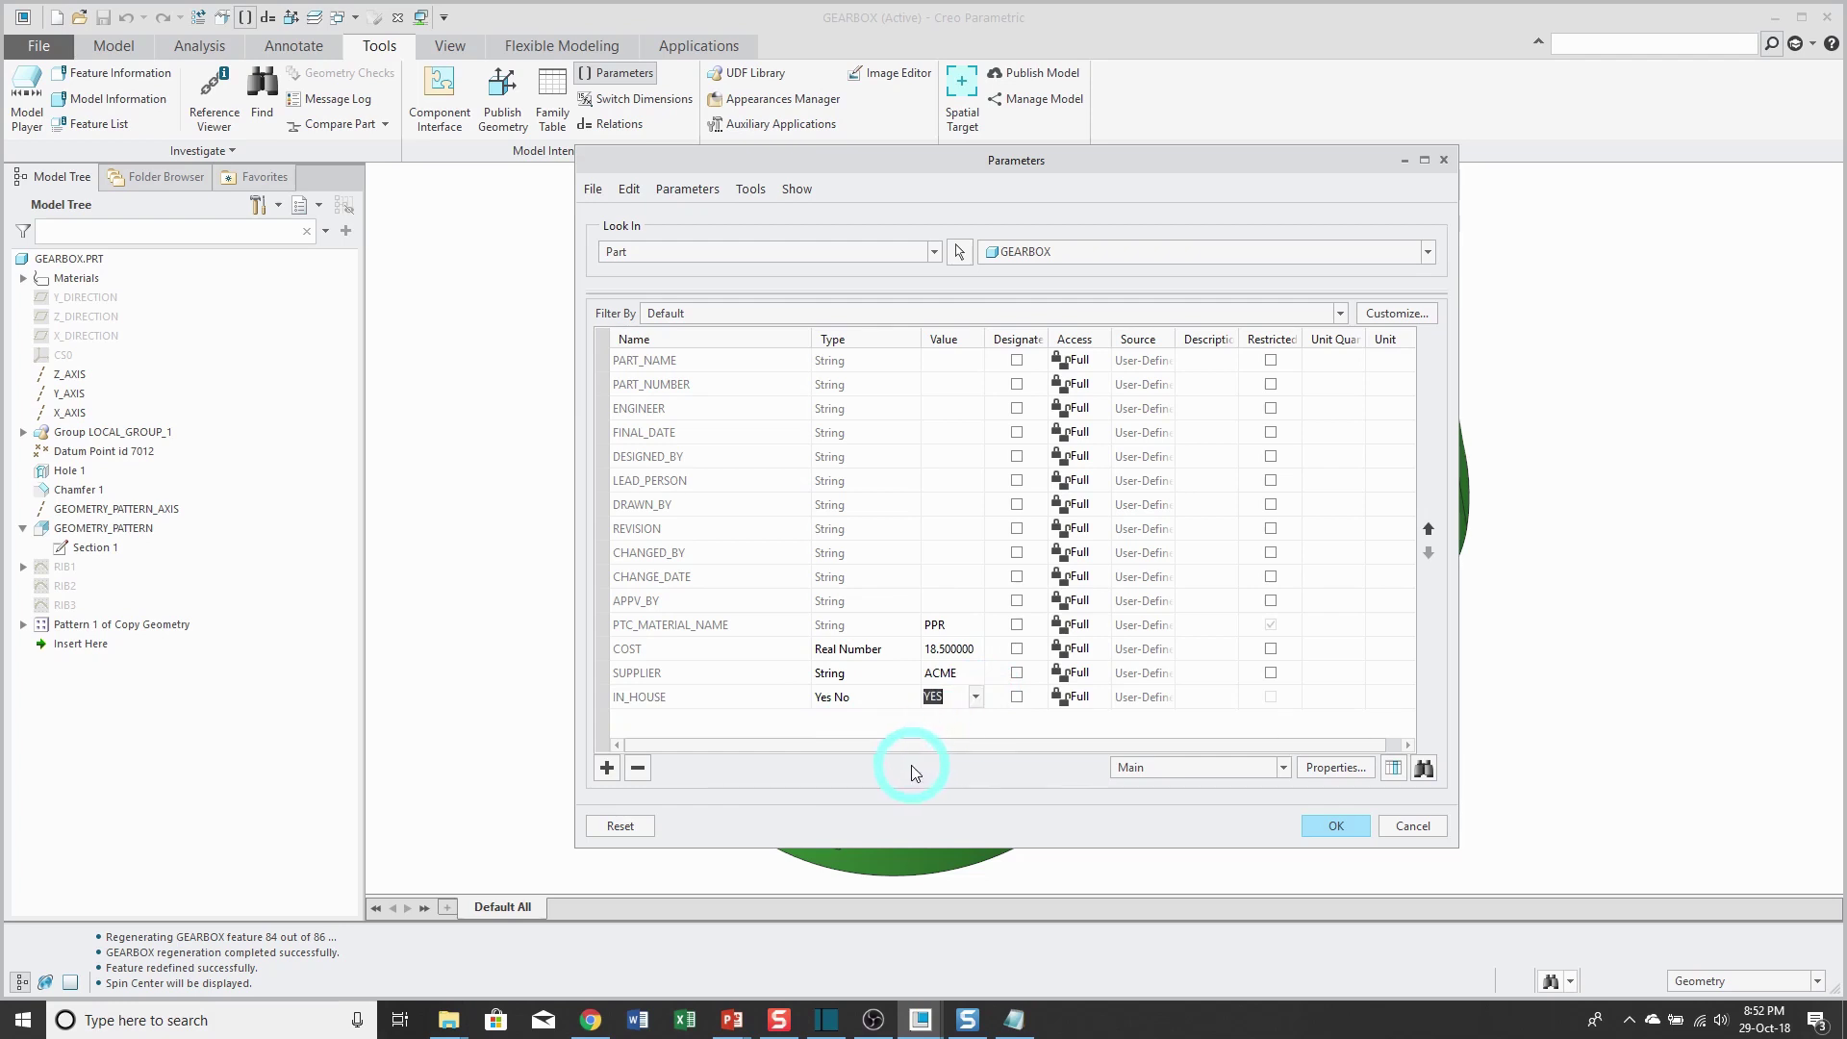
# Add an Integer parameter NUM_POSTS with value 6
pyautogui.click(606, 767)
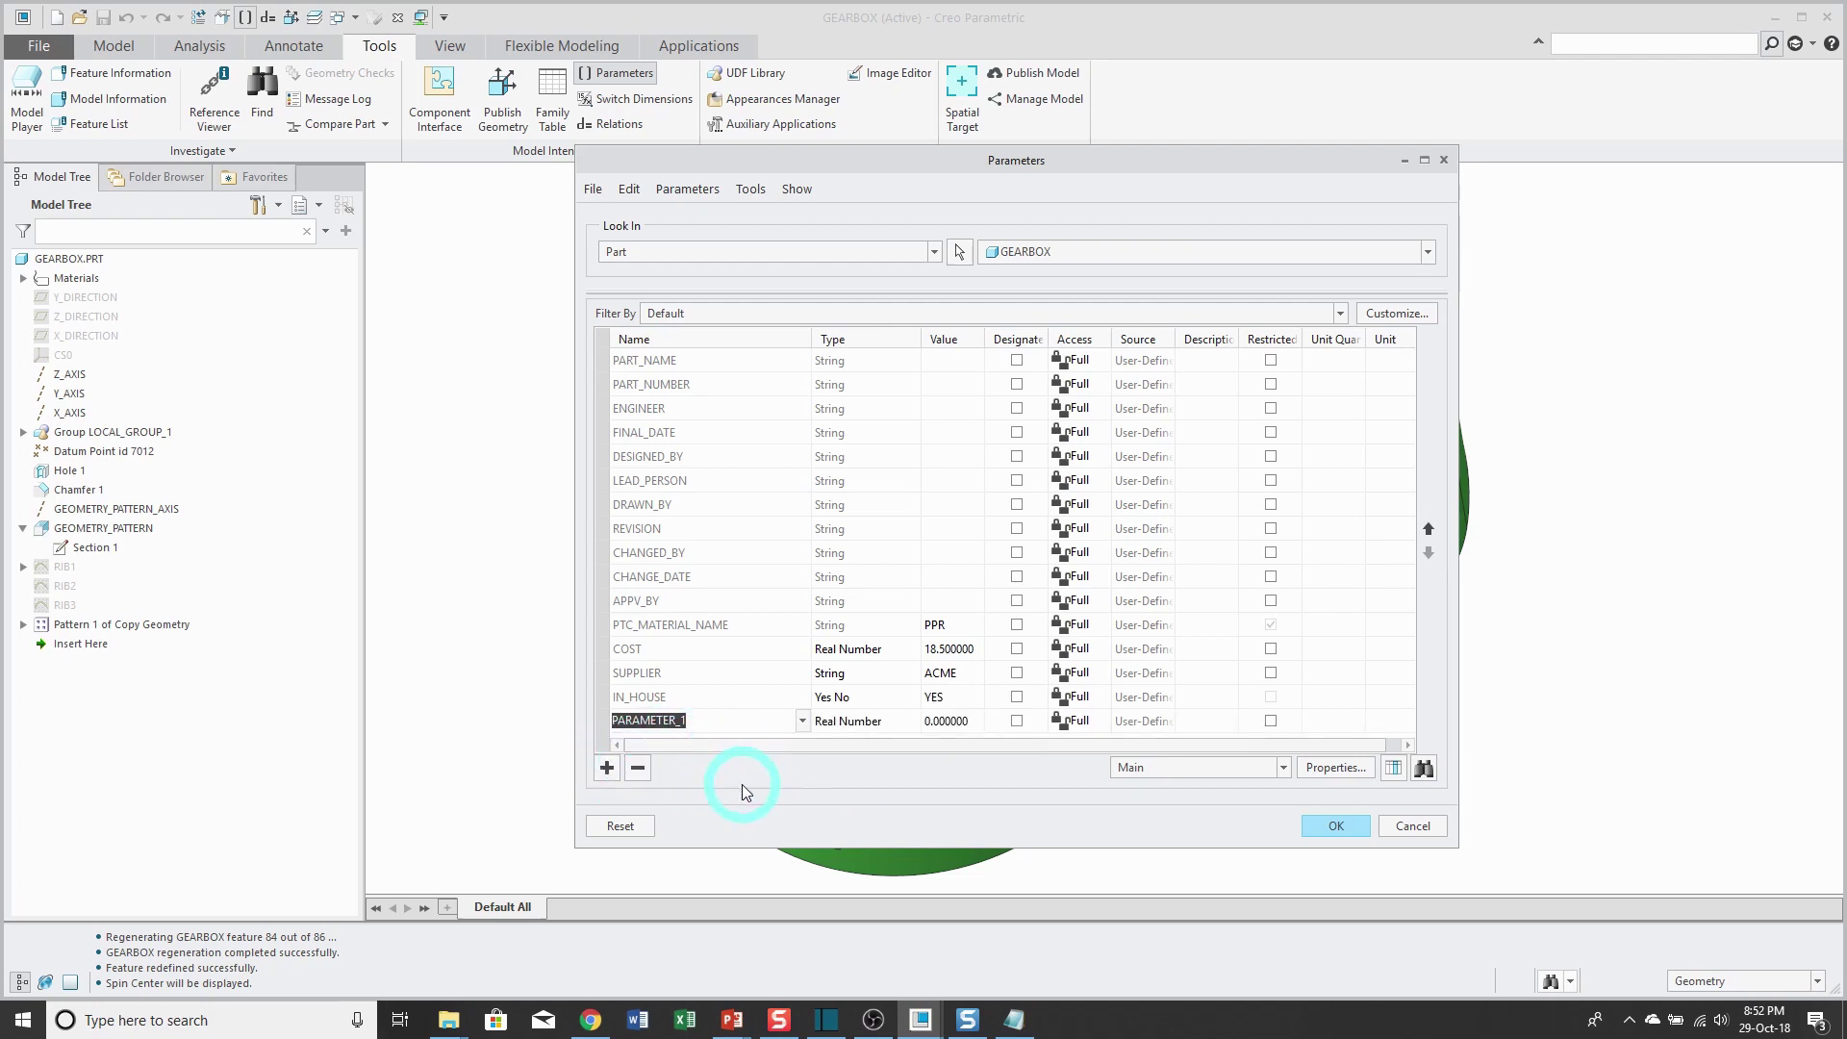
pyautogui.write('NUM_POSTS')
pyautogui.click(876, 723)
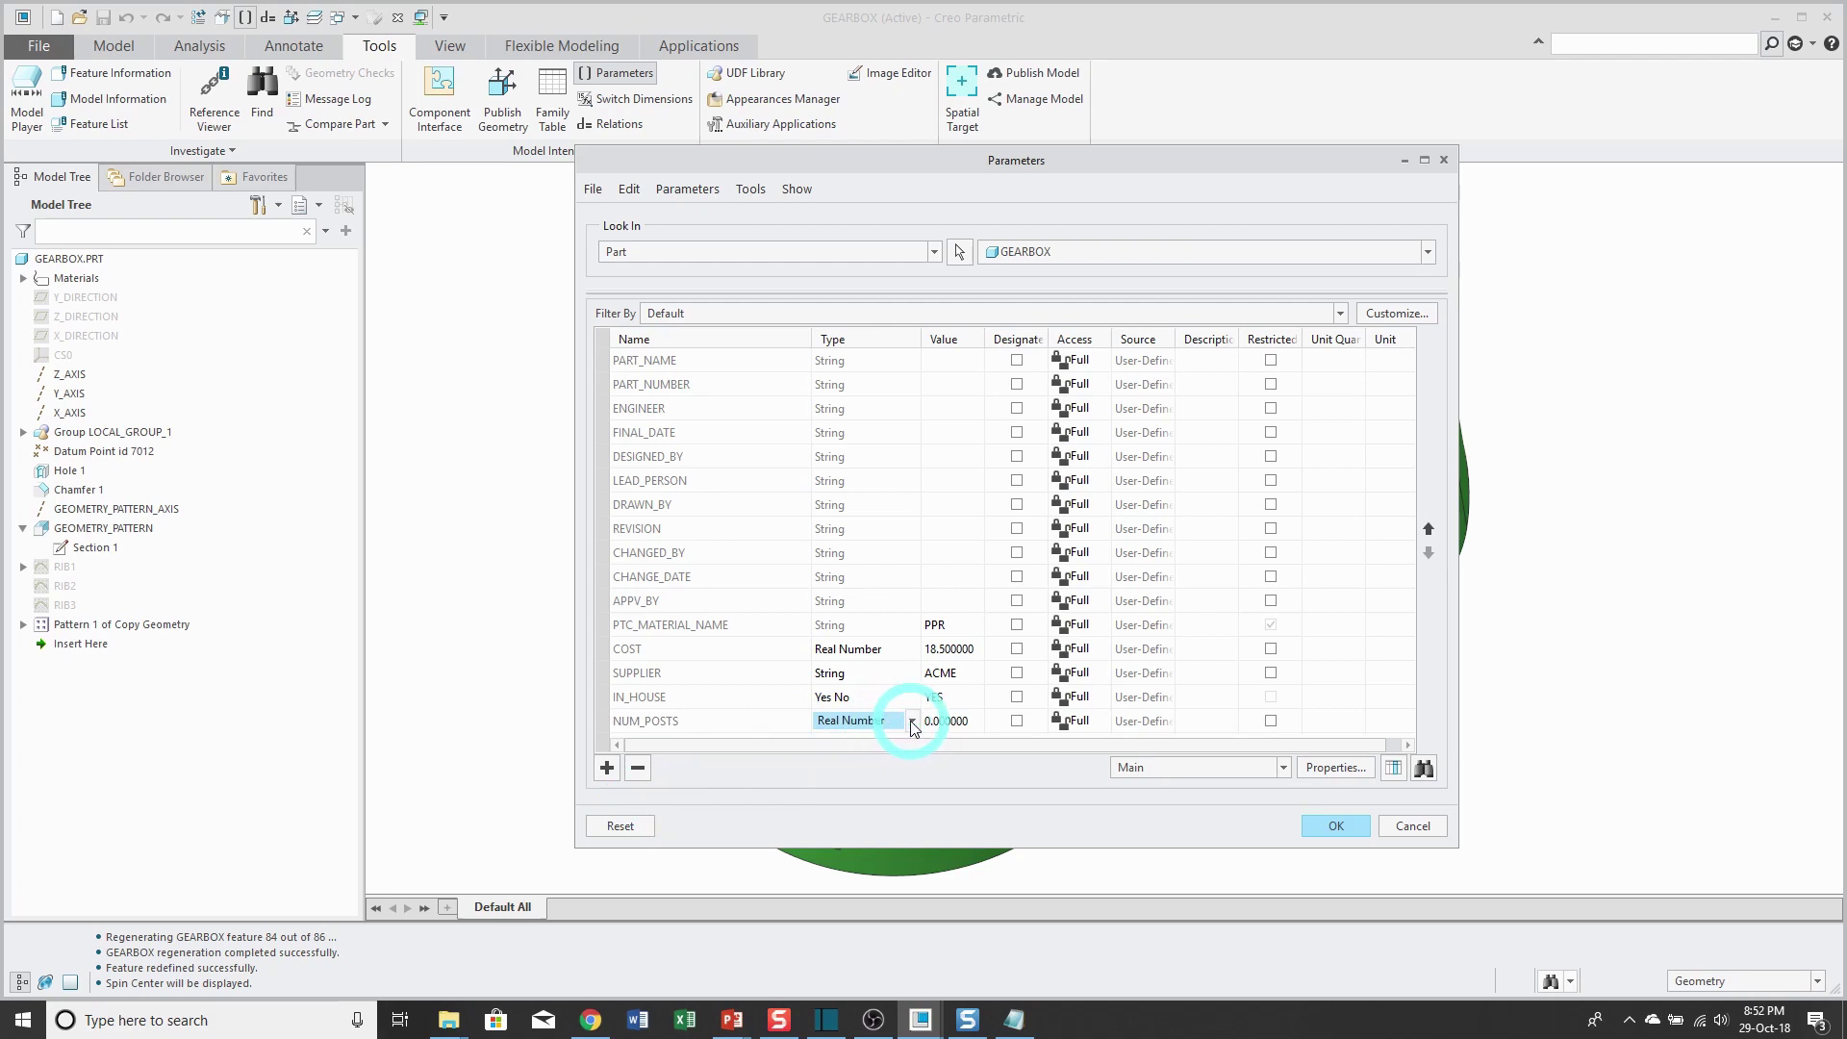
pyautogui.click(911, 721)
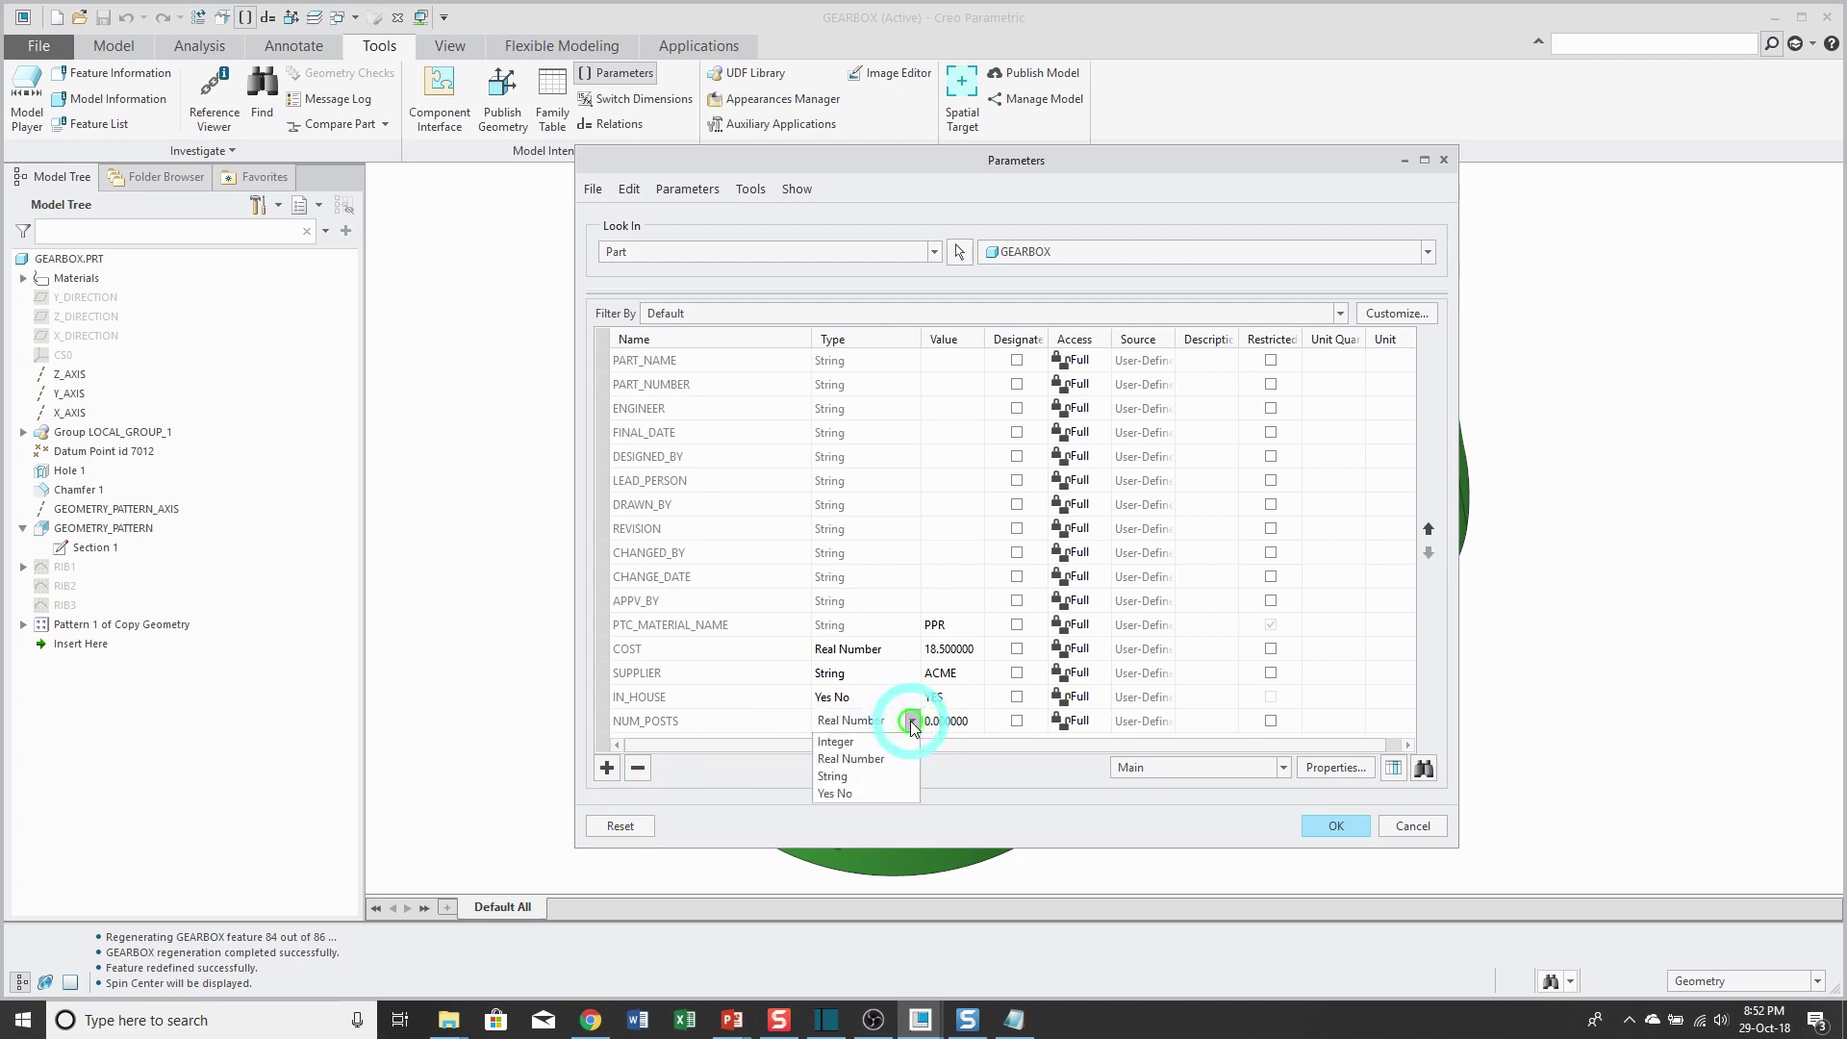
pyautogui.click(844, 743)
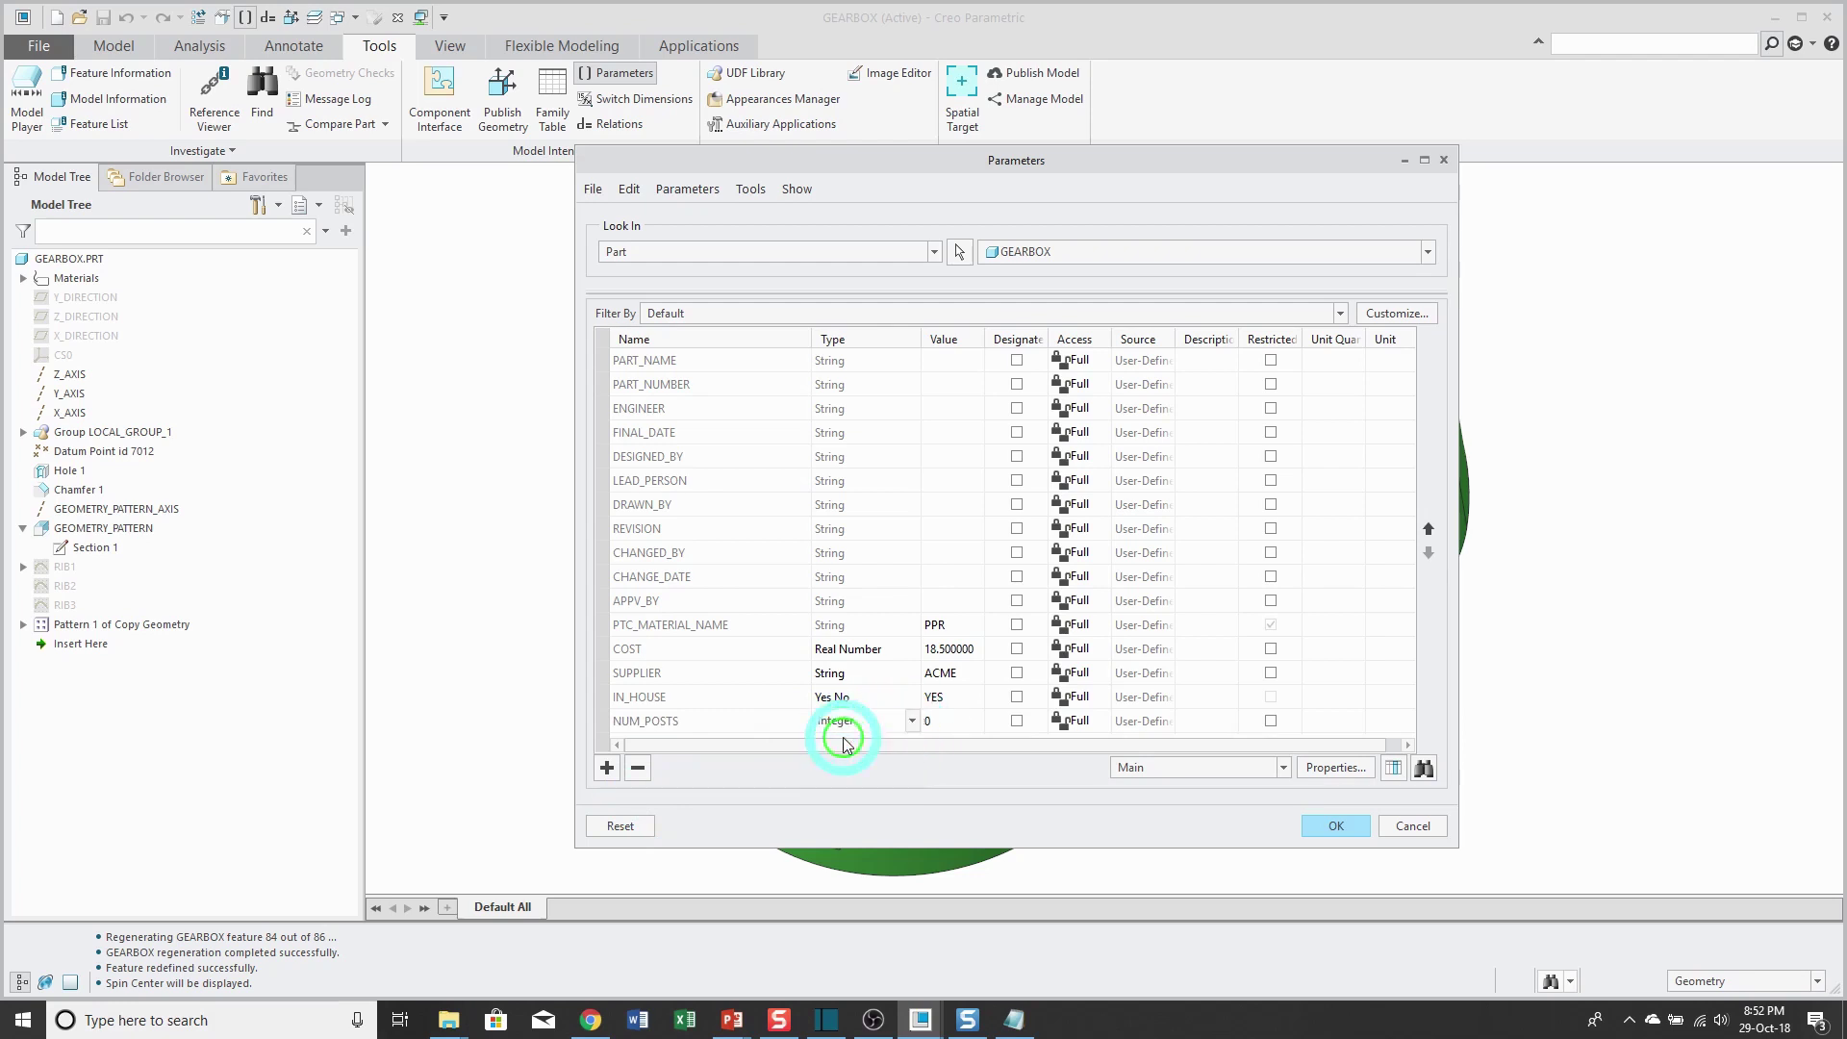
pyautogui.click(938, 737)
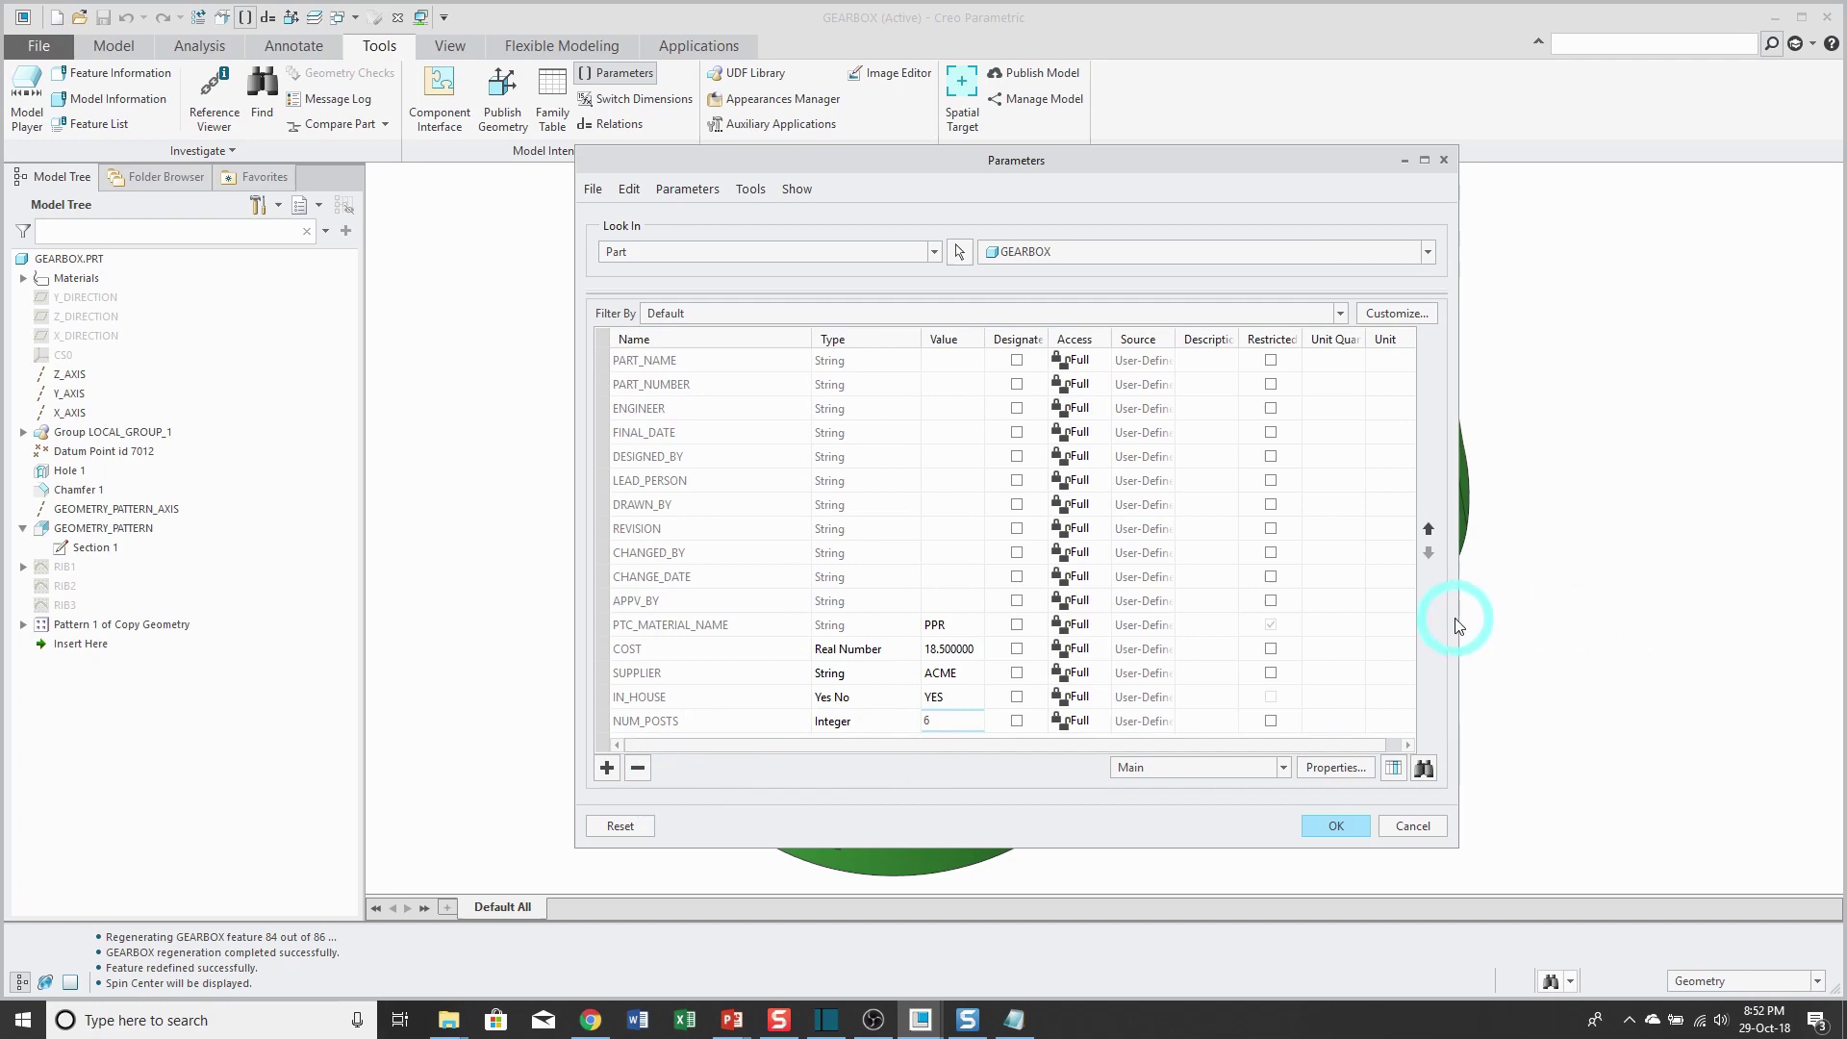
# Create LEAD_TIME with unit quantity Time, measured in days, valued at 14
pyautogui.moveTo(1458, 617); pyautogui.dragTo(1558, 618)
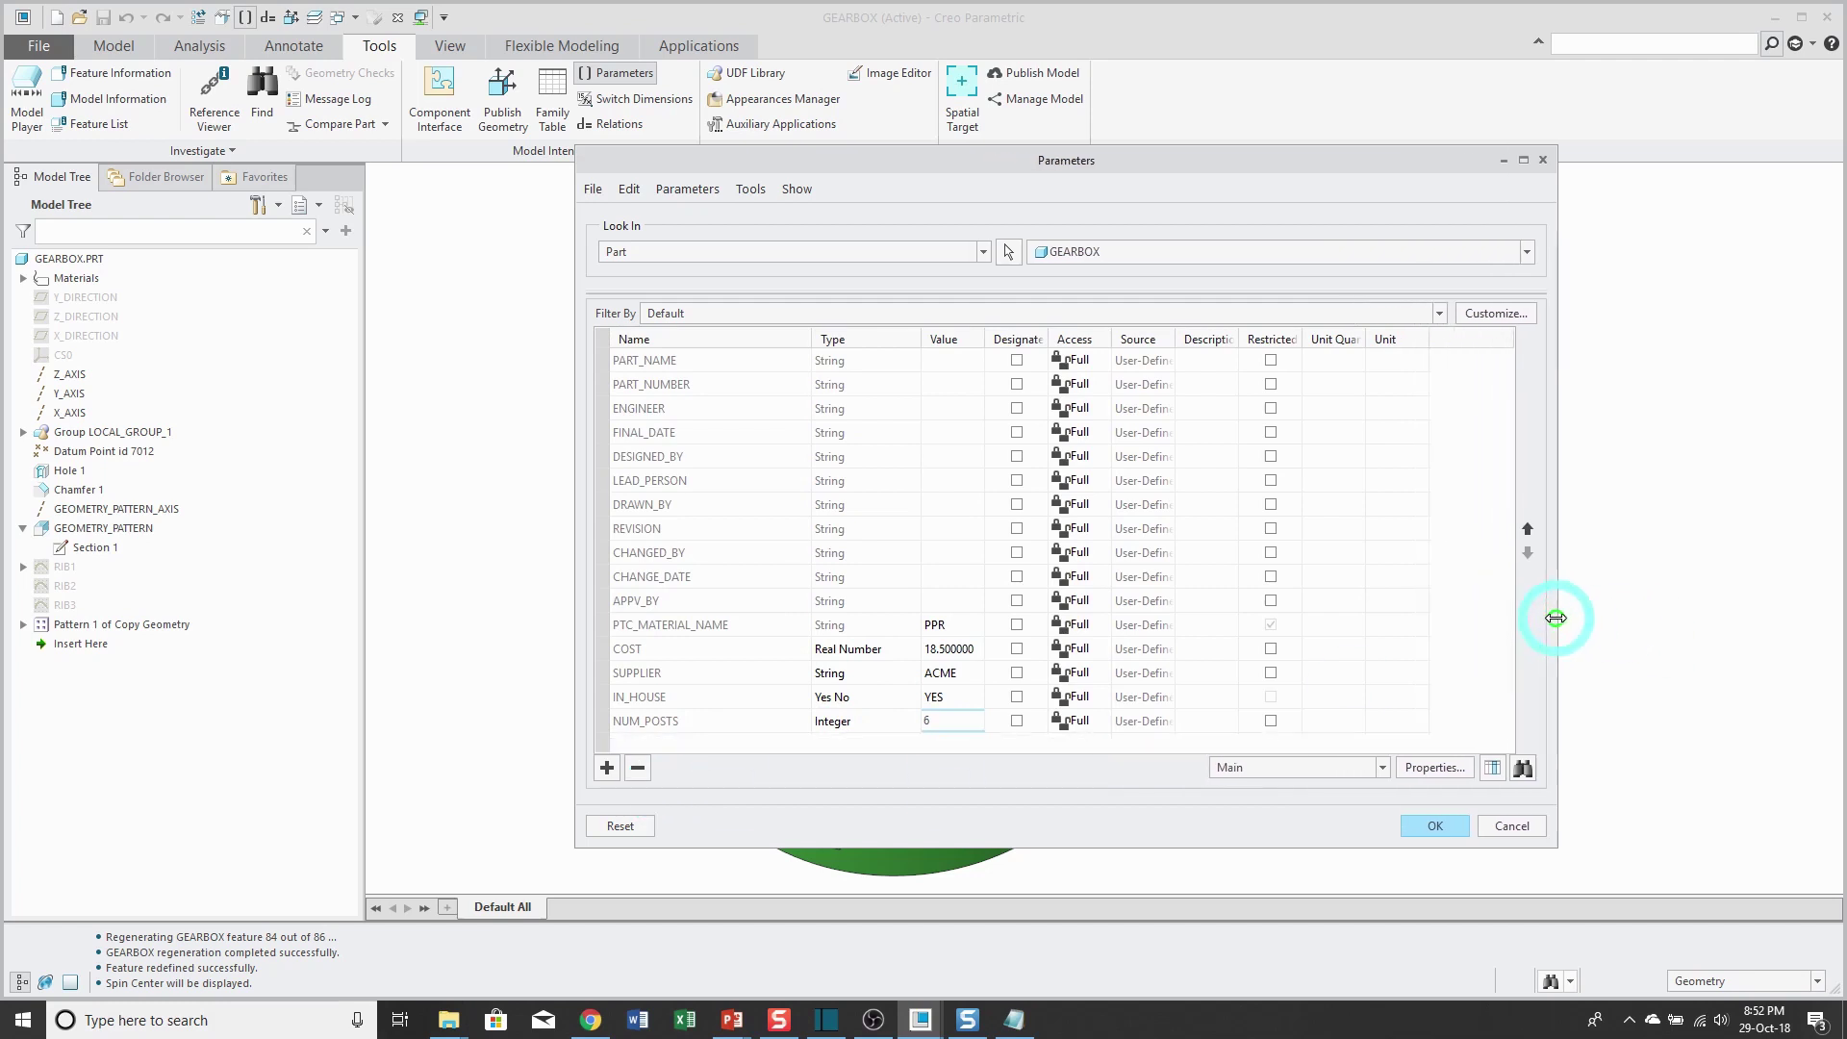
pyautogui.click(607, 767)
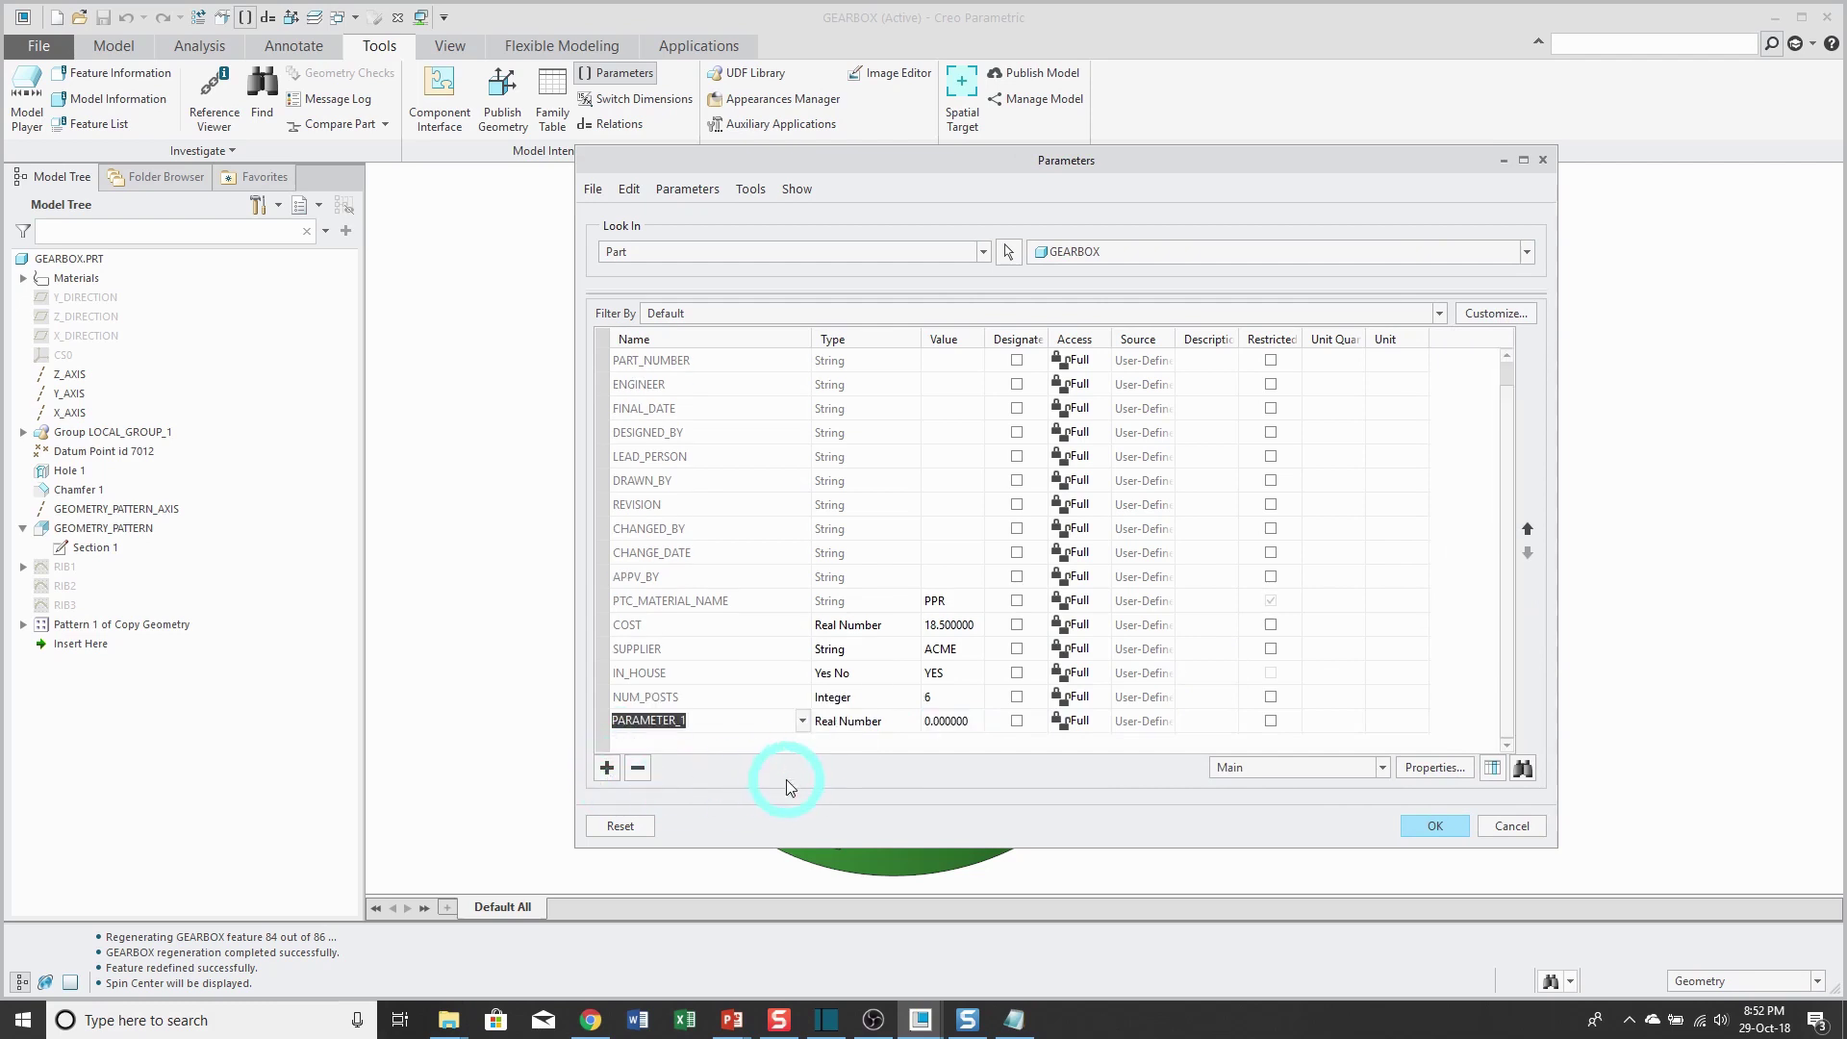
pyautogui.write('lead_time')
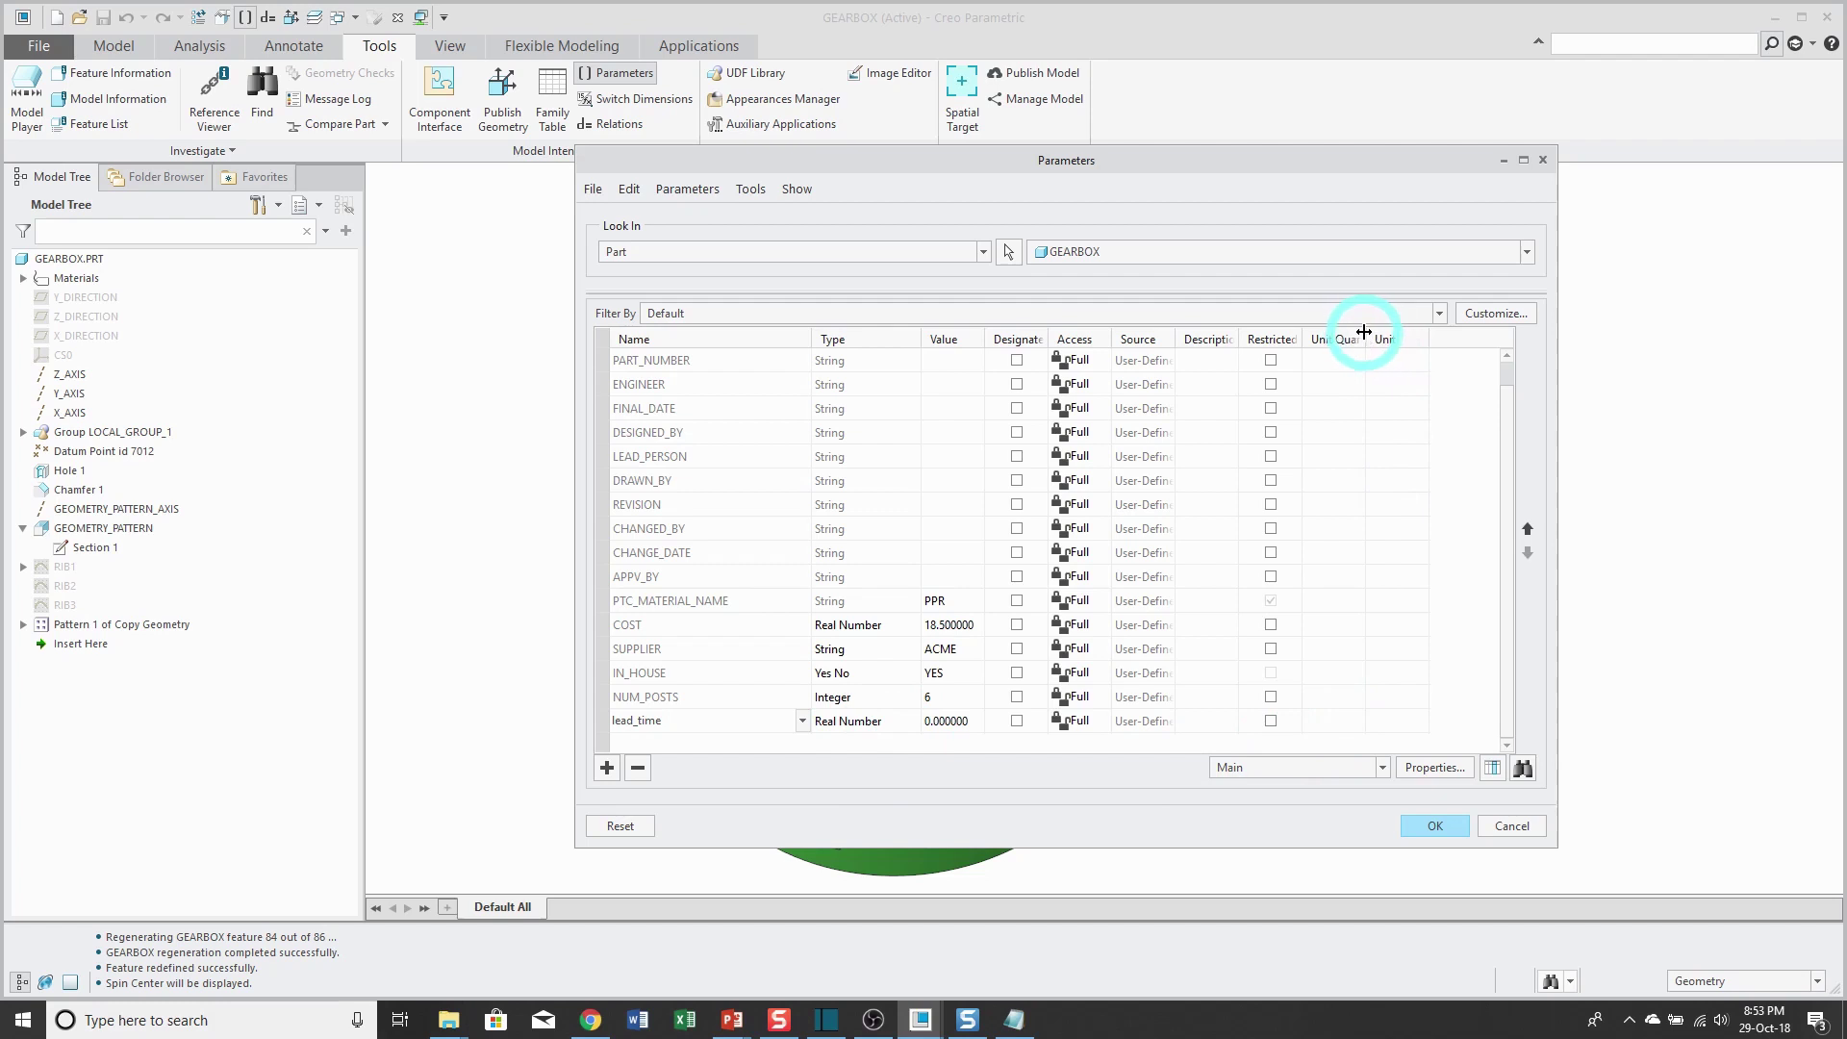
pyautogui.moveTo(1364, 332); pyautogui.dragTo(1394, 335)
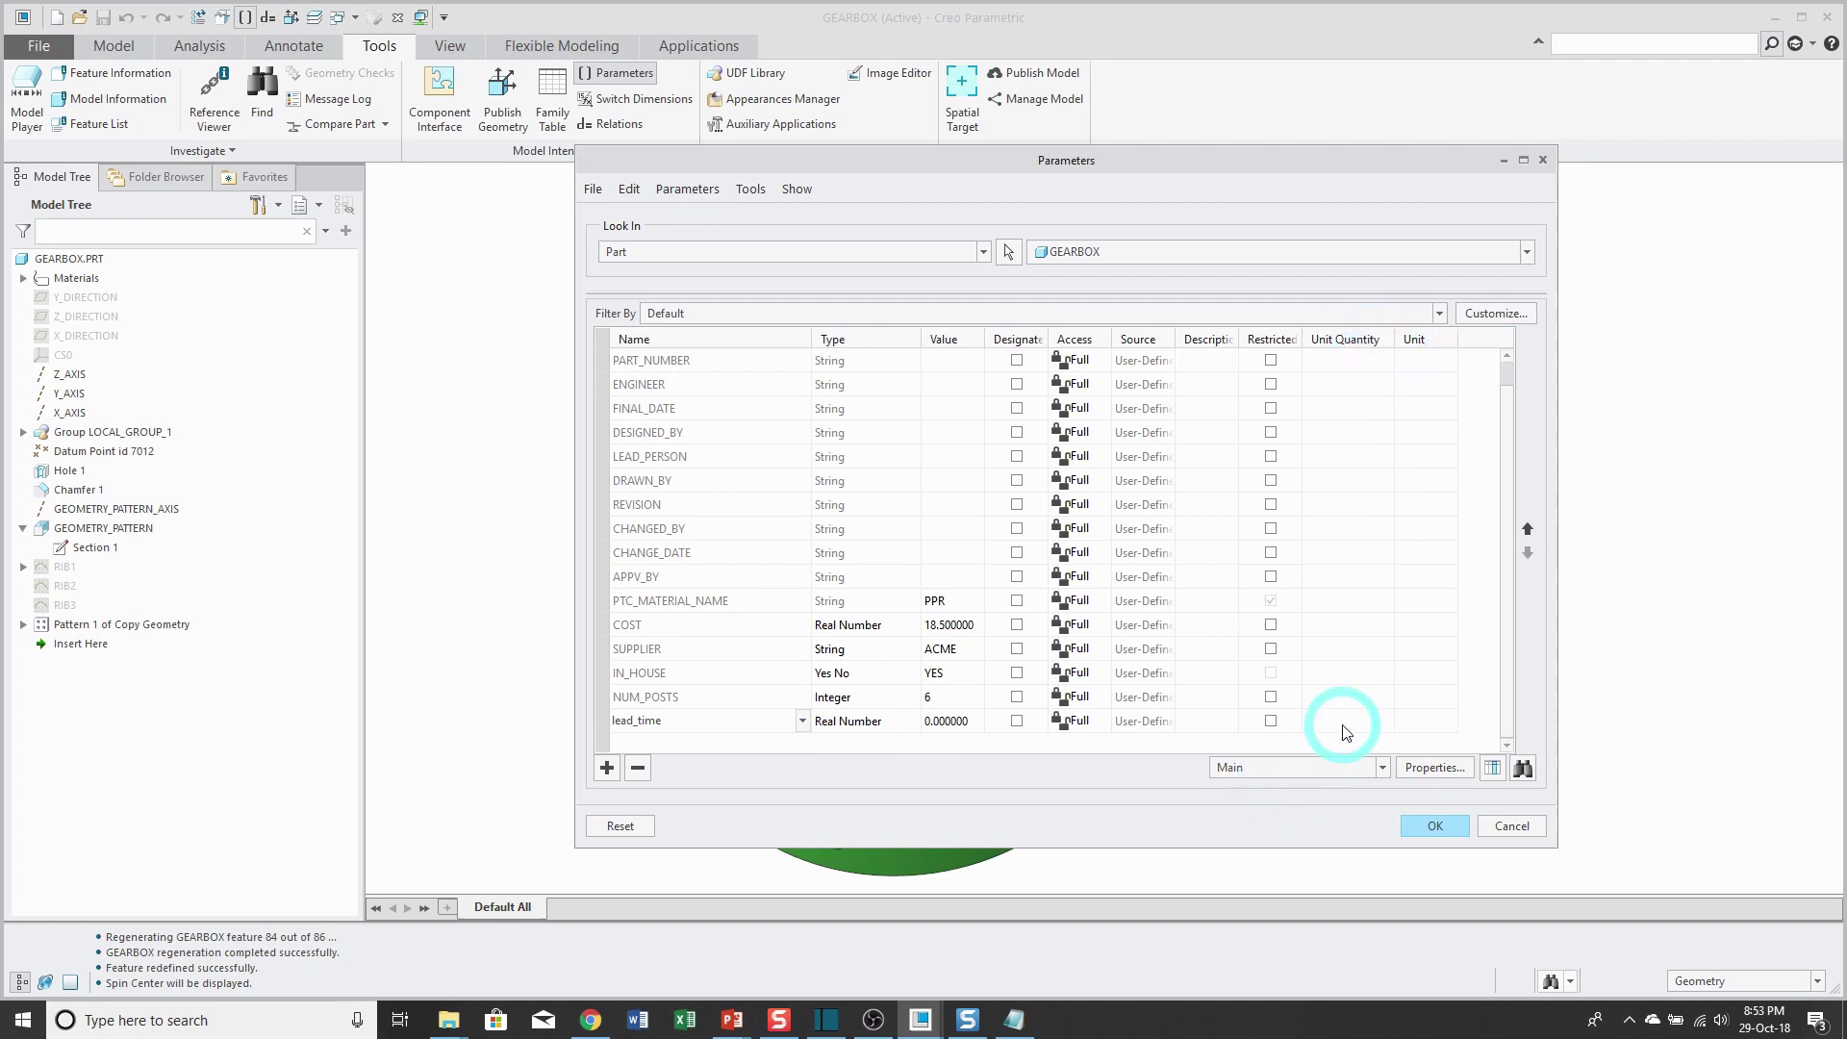
pyautogui.click(1386, 721)
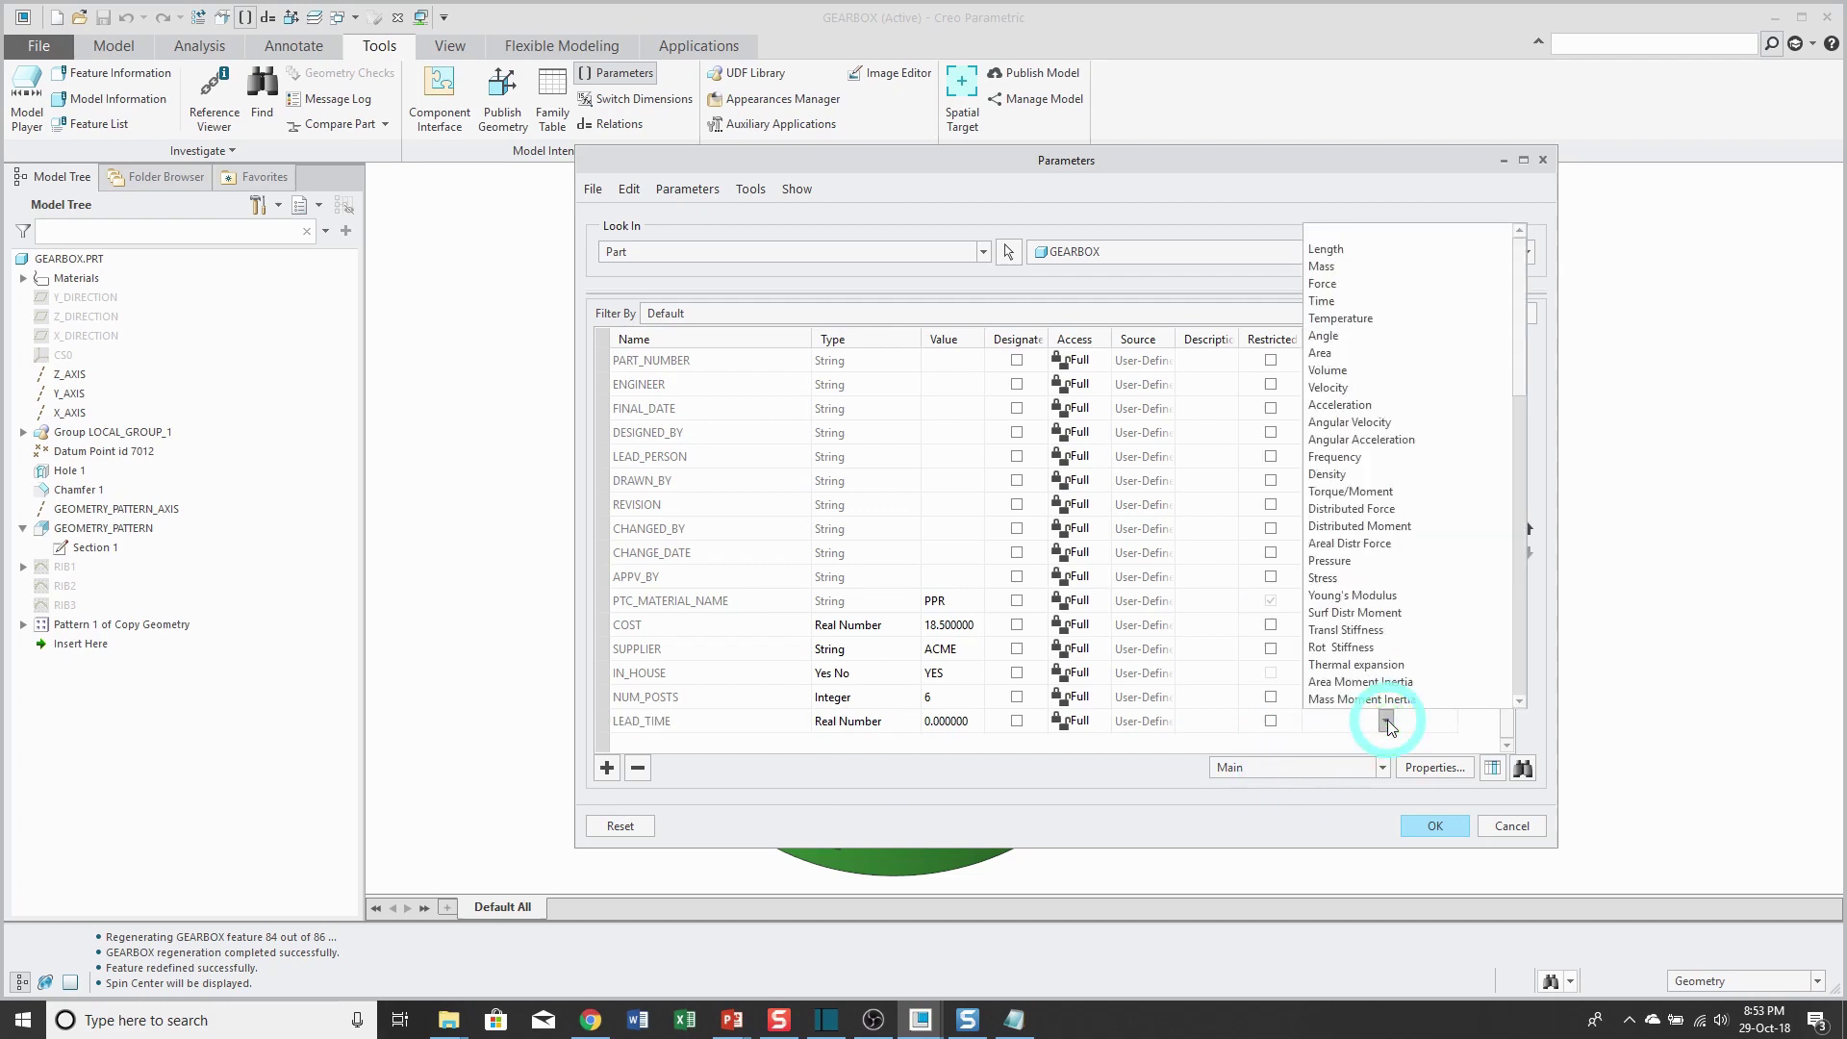
pyautogui.moveTo(1522, 362)
pyautogui.mouseDown()
pyautogui.moveTo(1506, 694)
pyautogui.moveTo(1513, 363)
pyautogui.mouseUp()
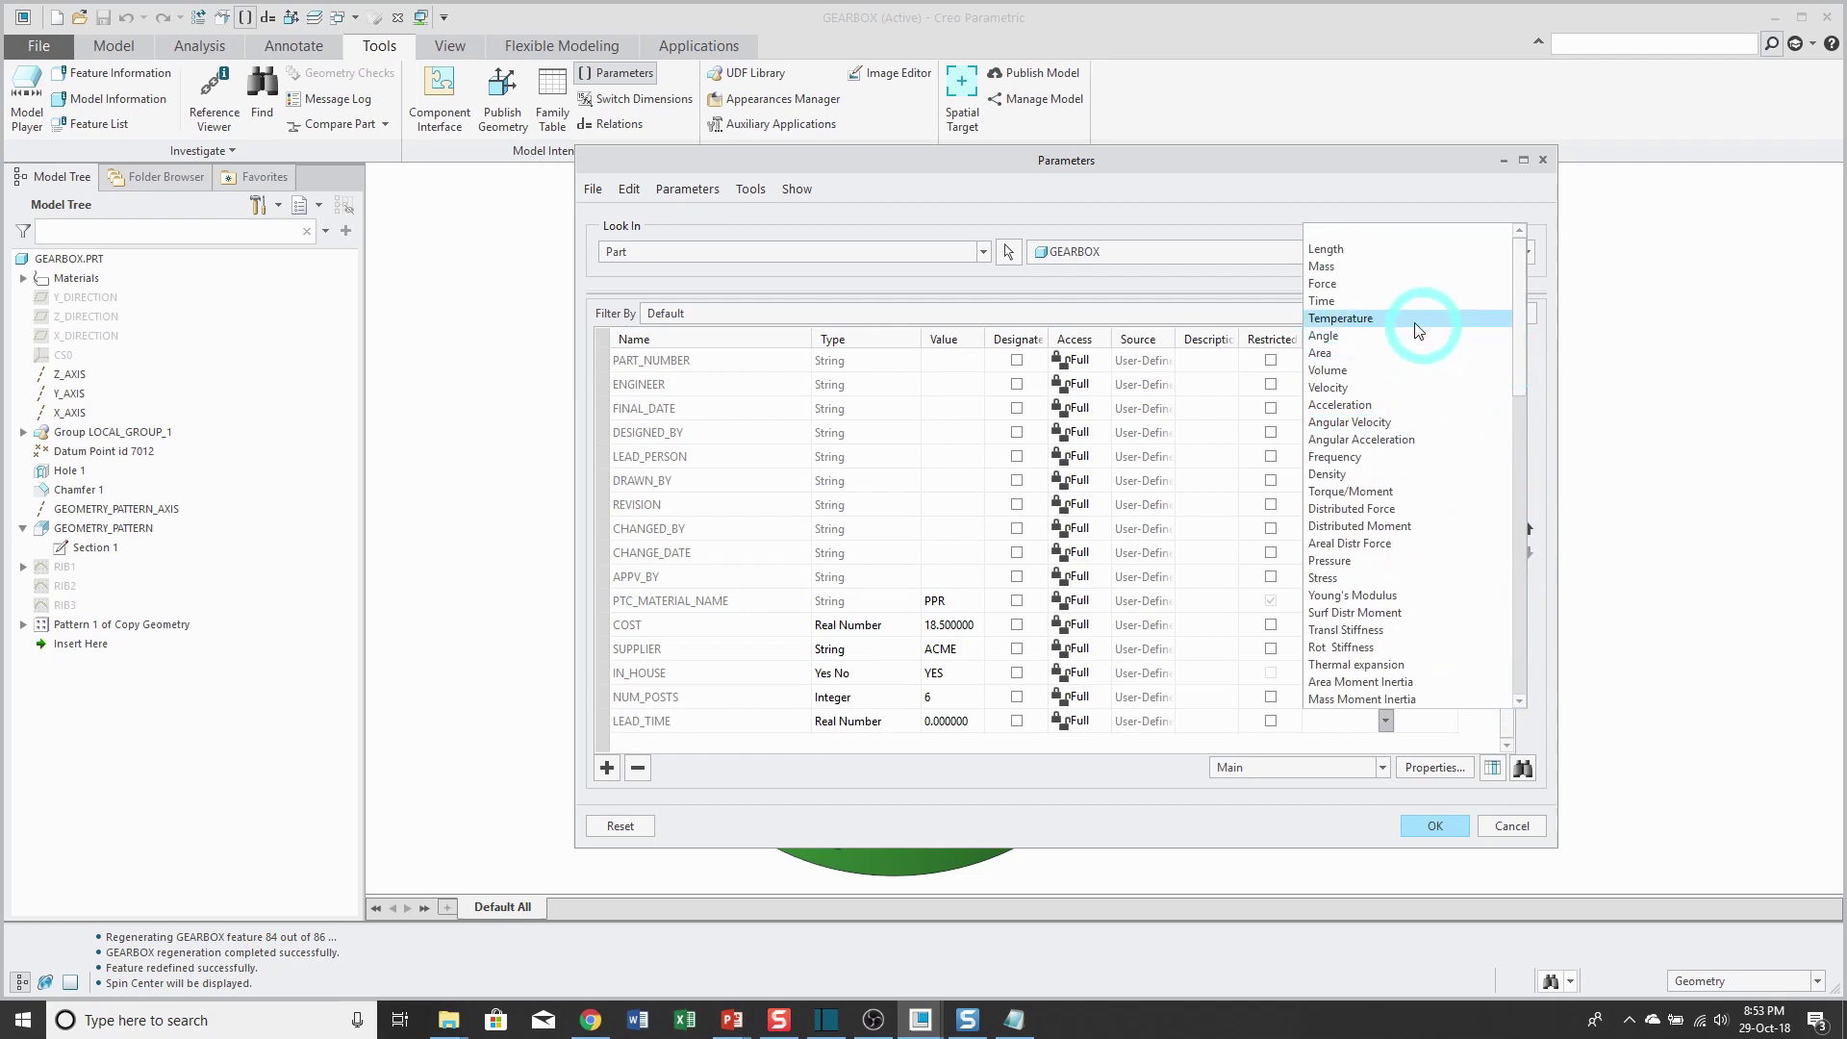
pyautogui.click(1334, 310)
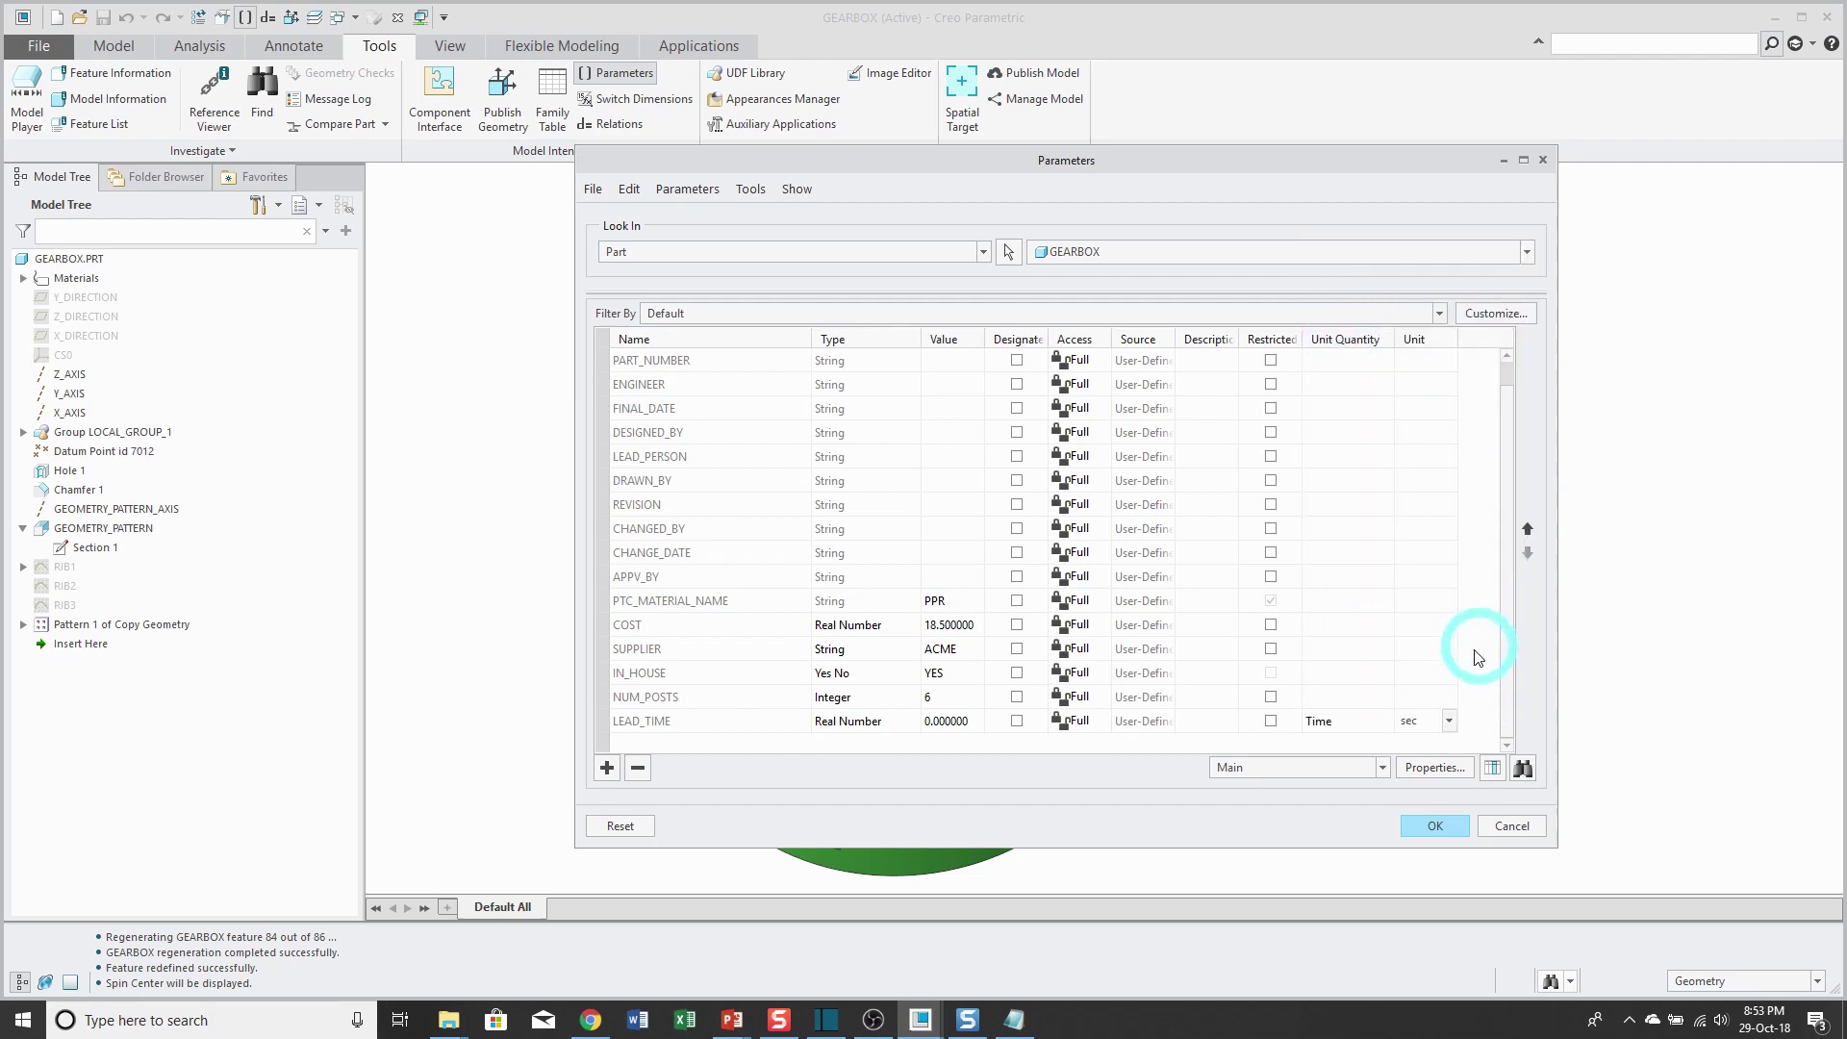
pyautogui.click(1449, 722)
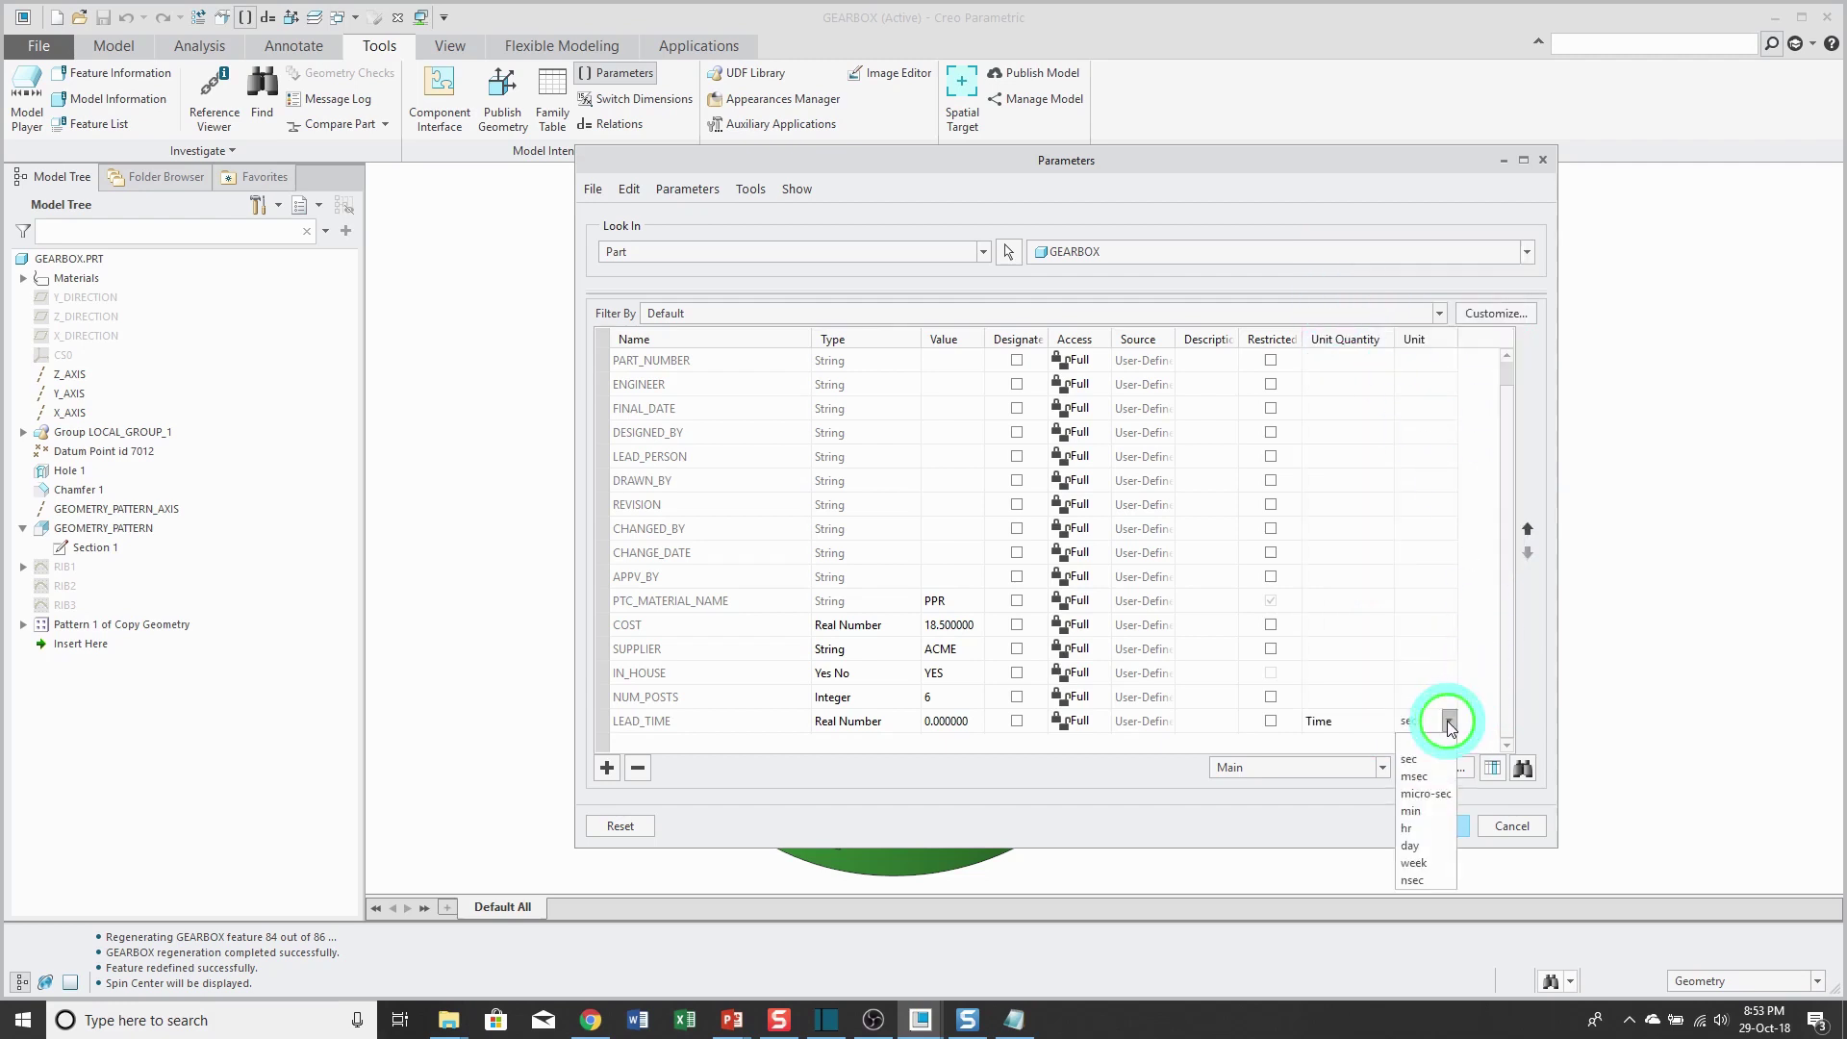
pyautogui.click(1410, 846)
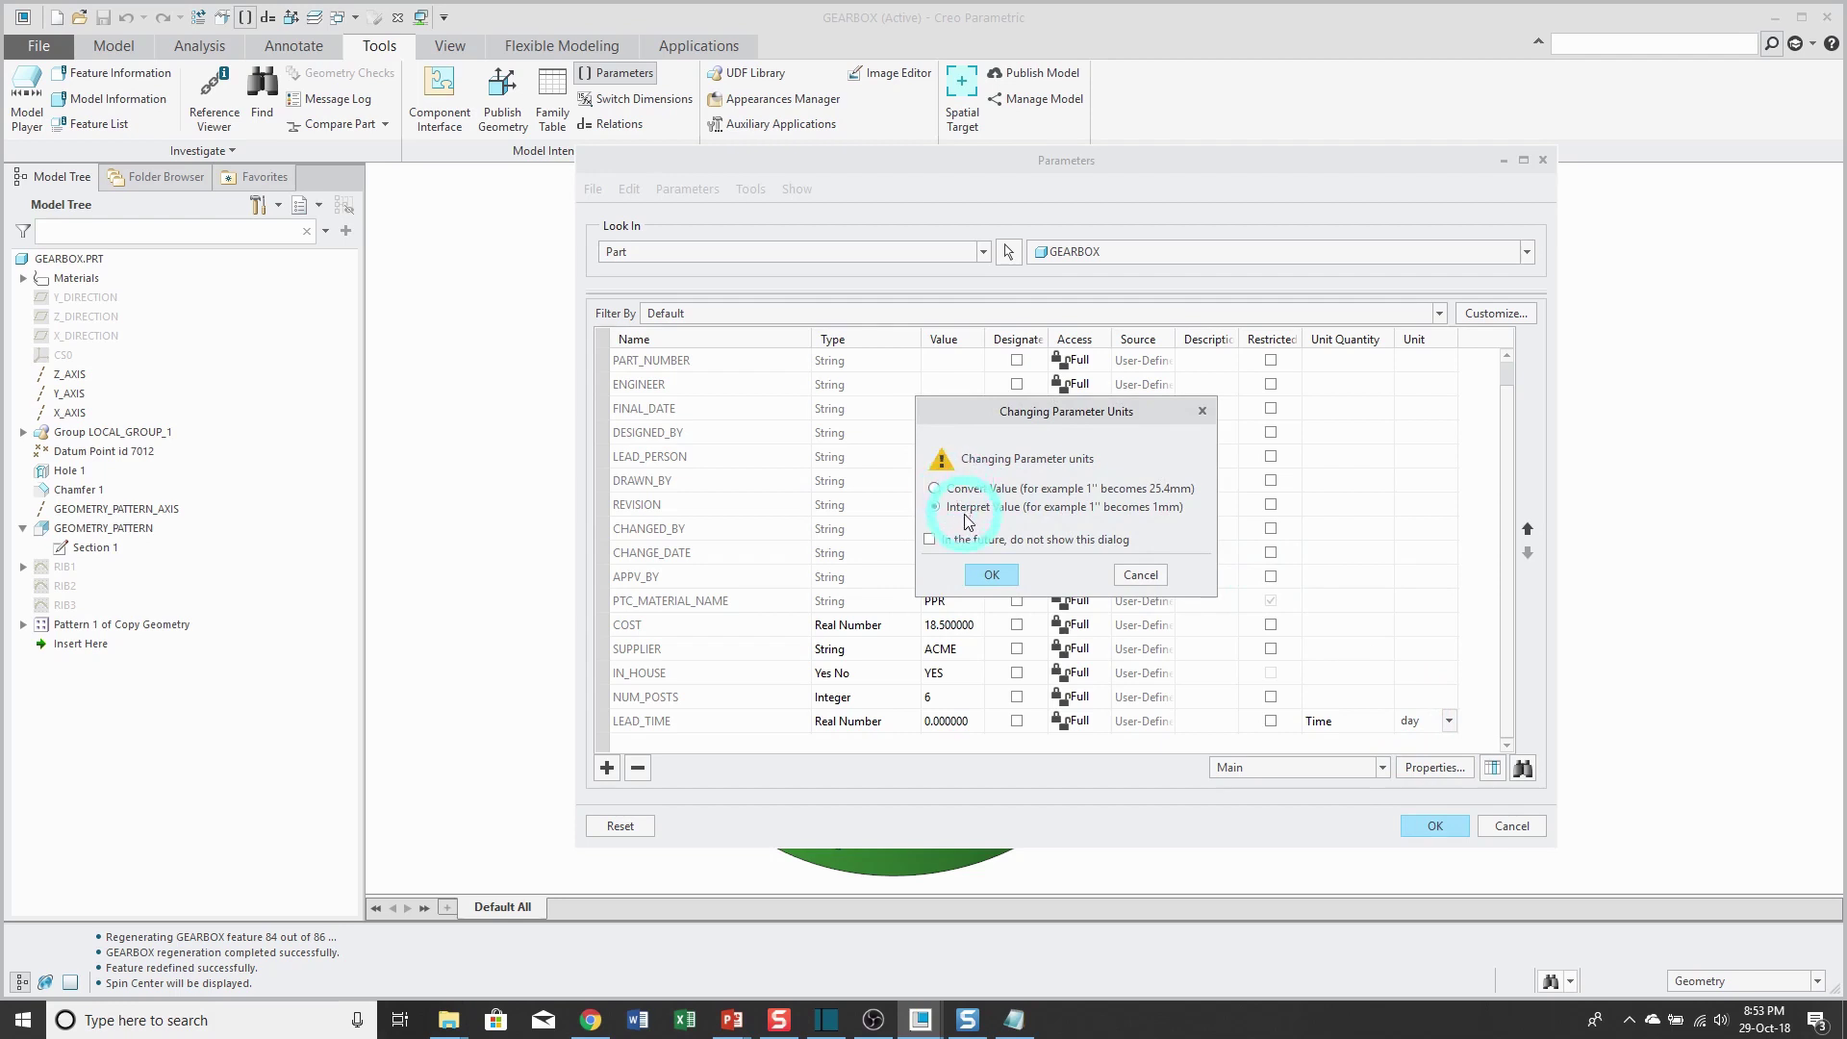
pyautogui.click(994, 575)
pyautogui.click(962, 721)
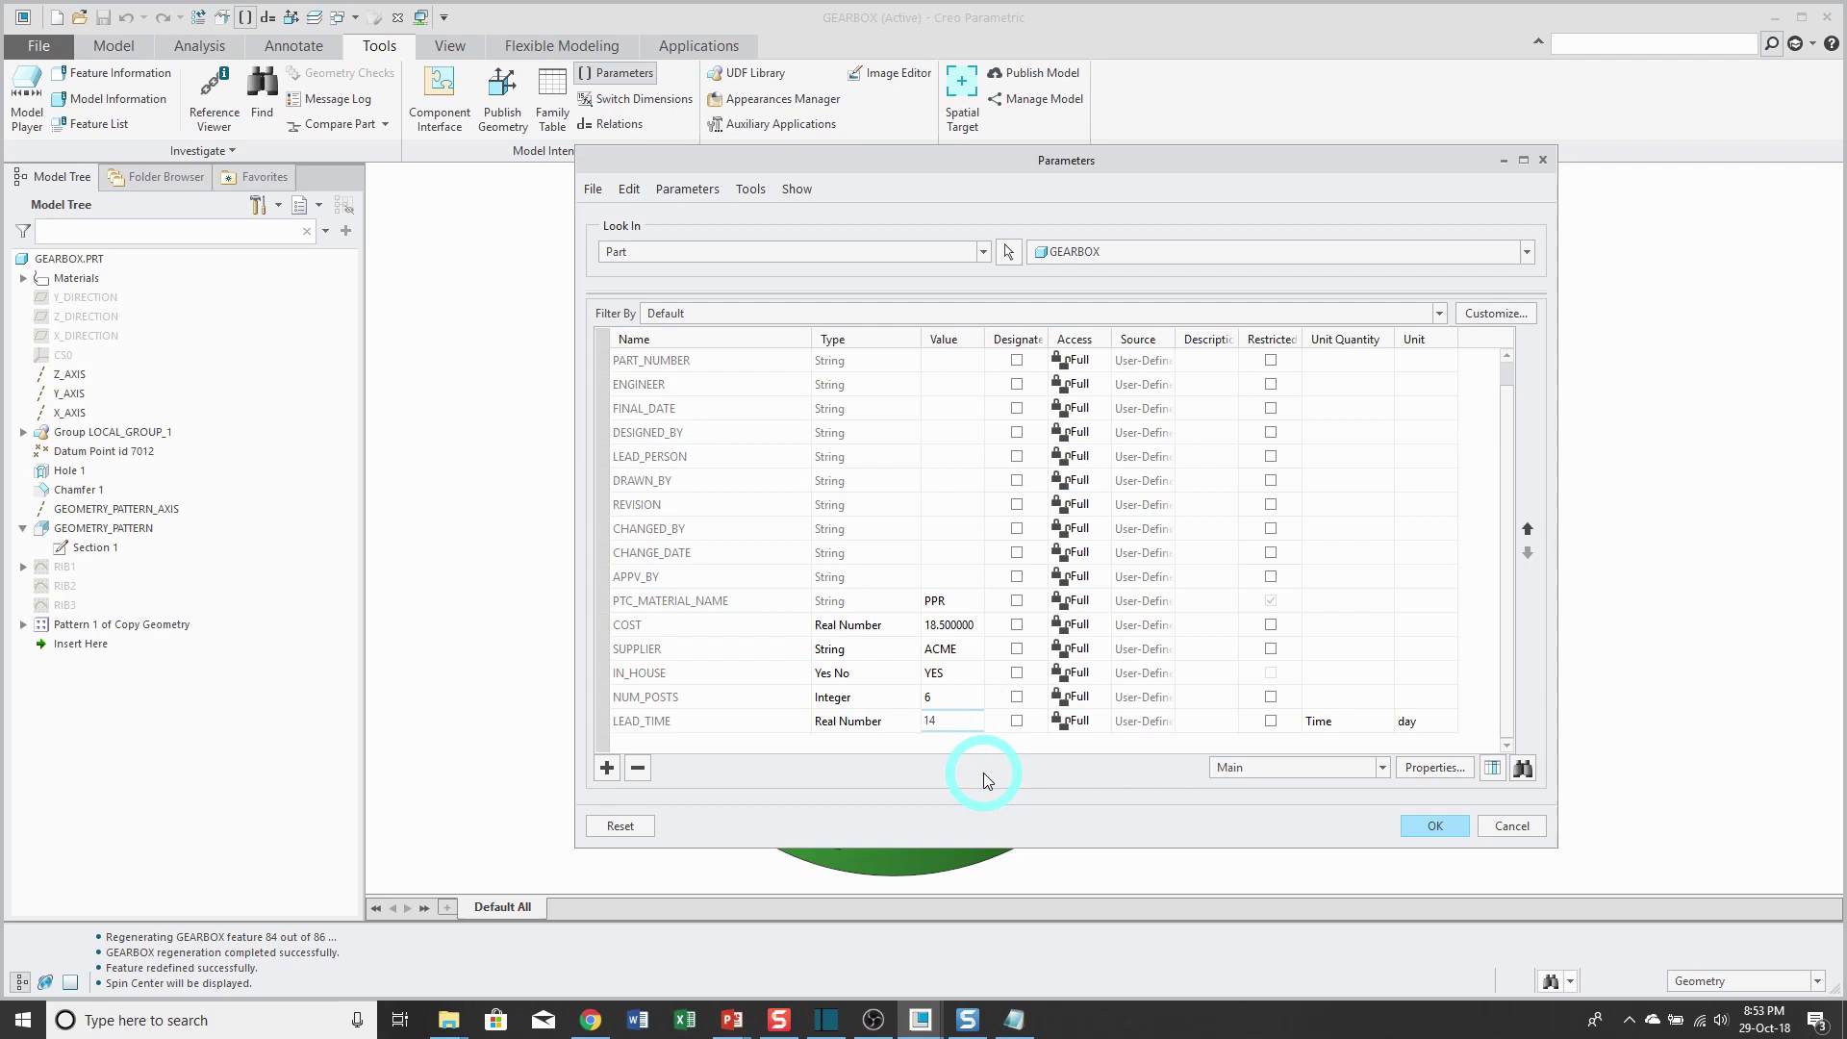
# Tick Designate for the SUPPLIER, COST and NUM_POSTS parameters
pyautogui.moveTo(1050, 335); pyautogui.dragTo(1074, 337)
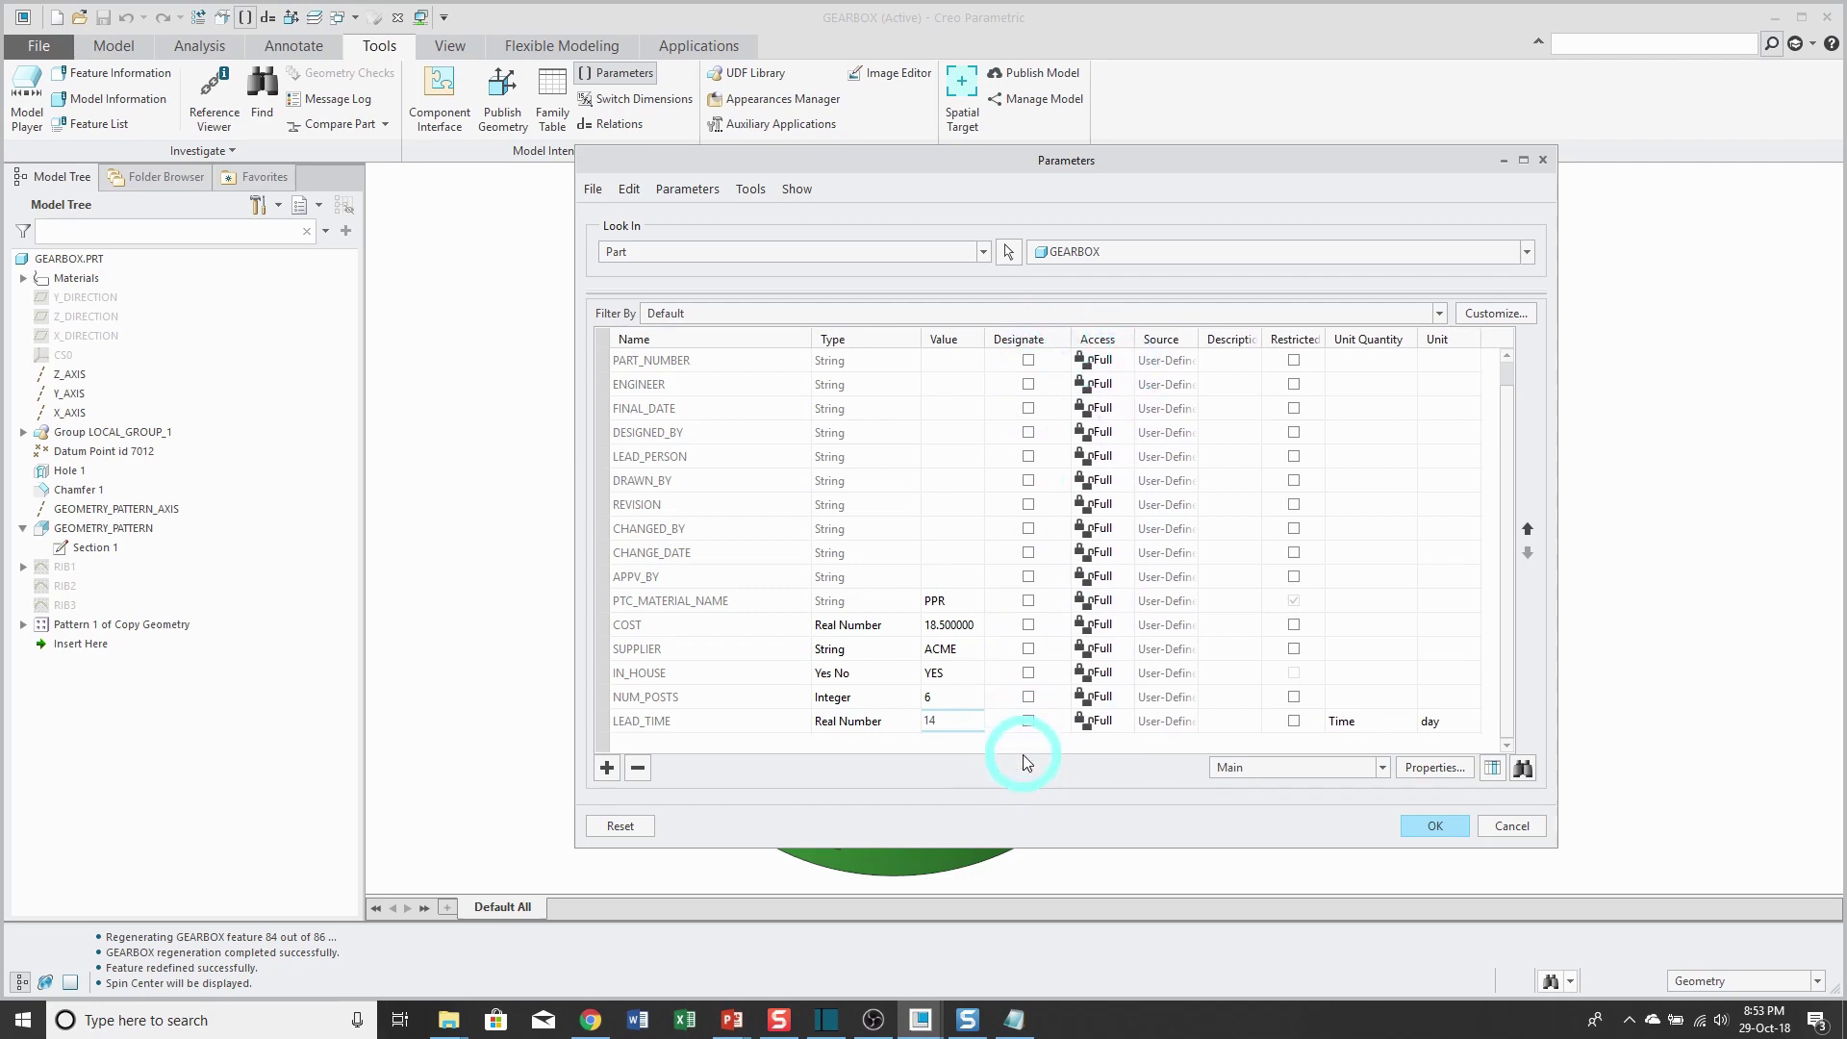
pyautogui.click(1030, 650)
pyautogui.click(1029, 626)
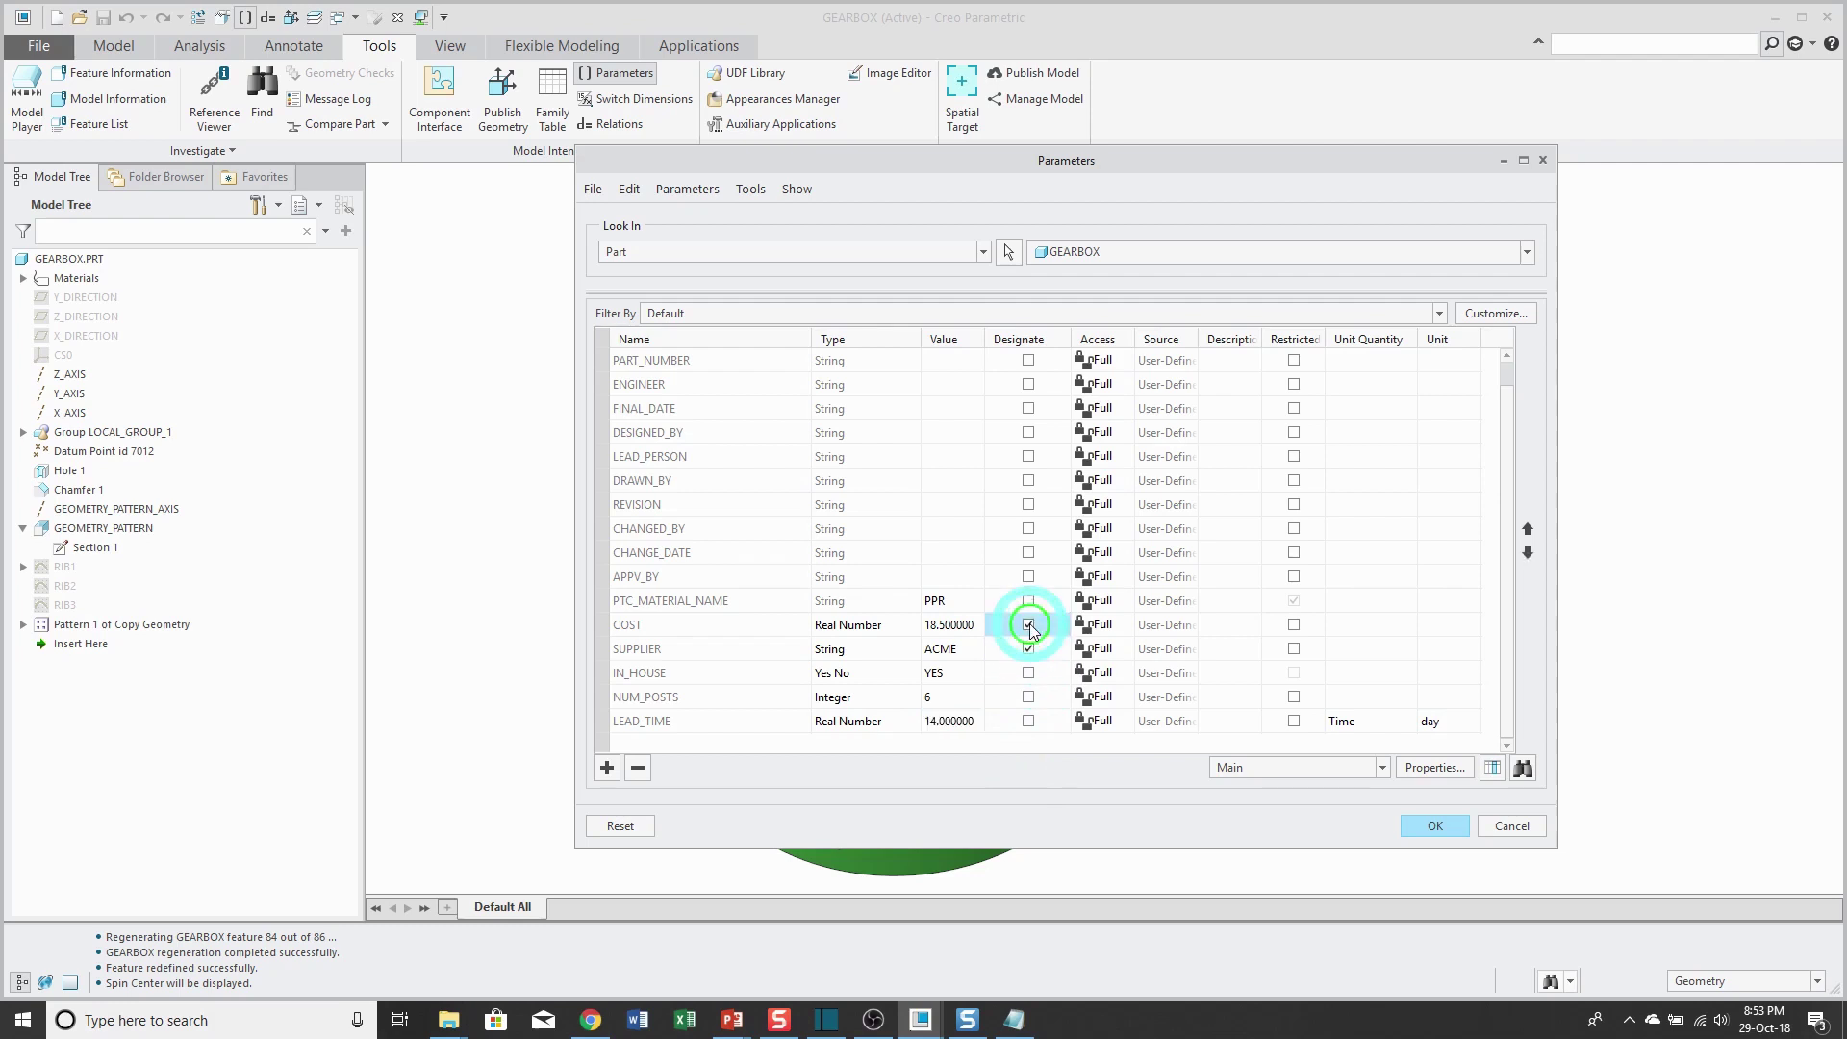
pyautogui.click(1029, 699)
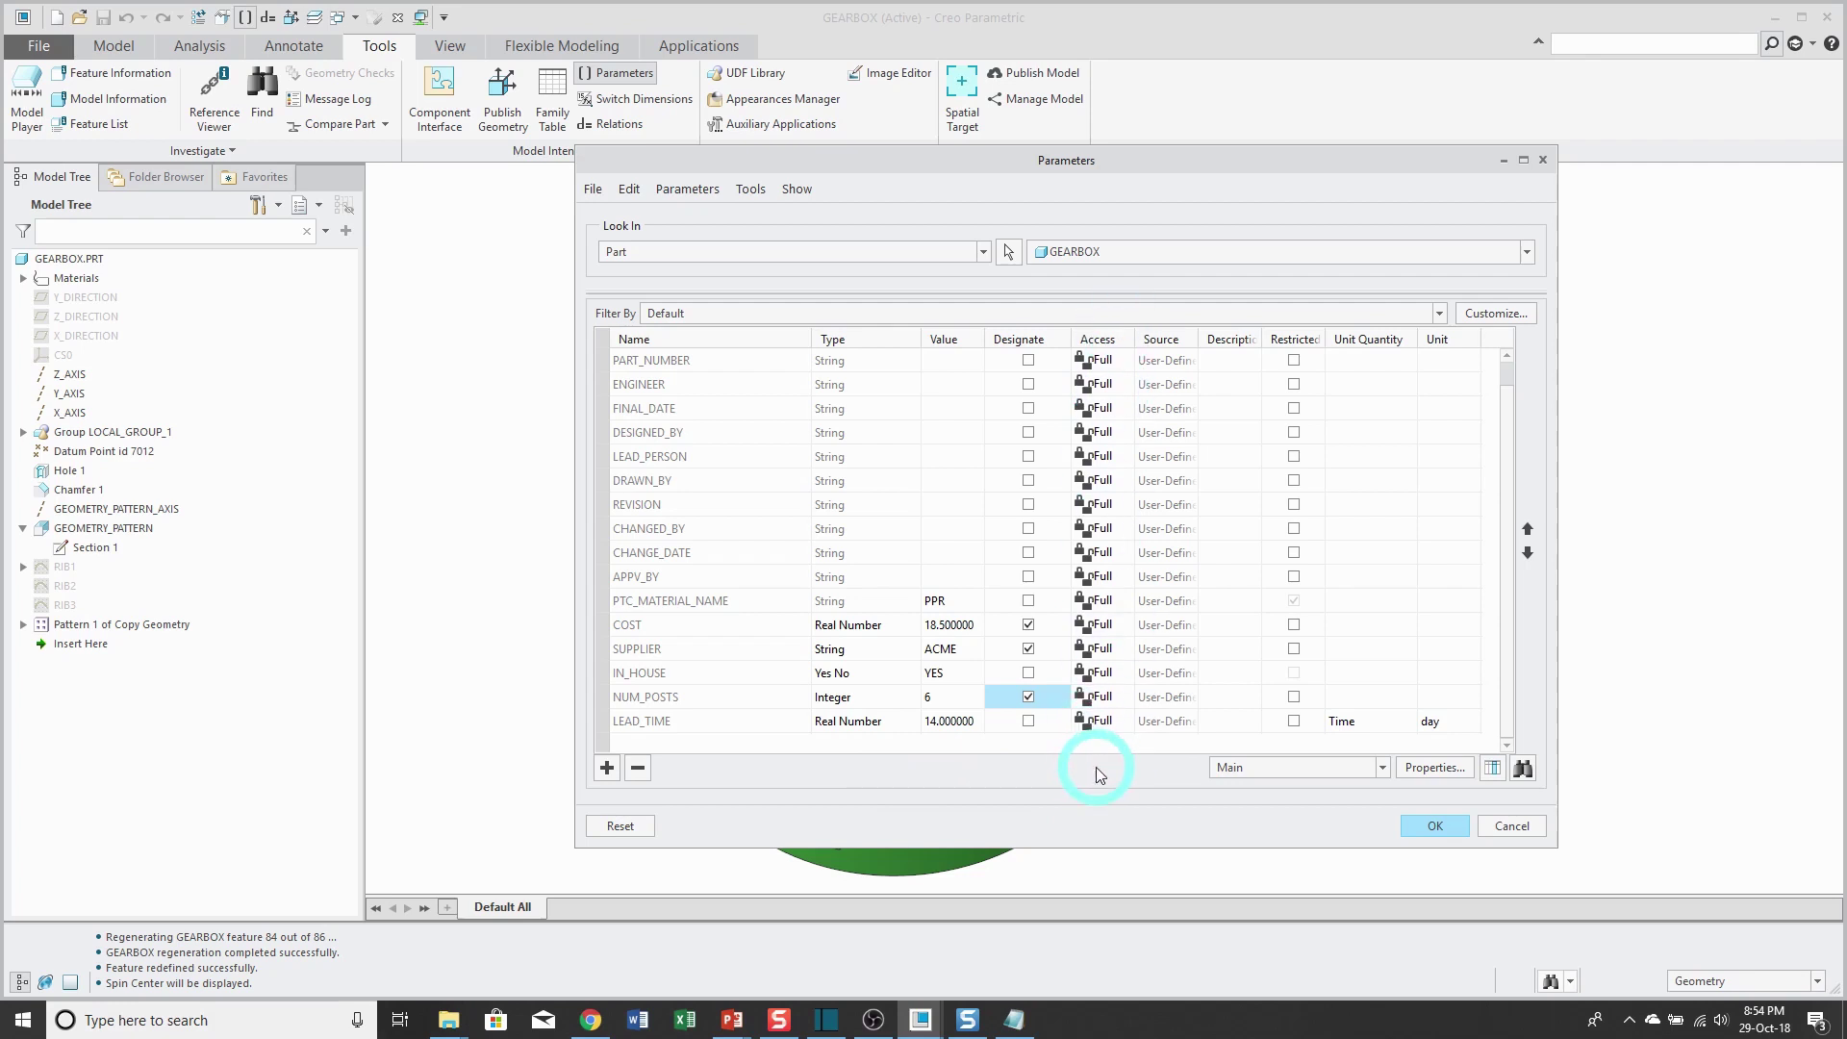
# Close Parameters with OK, orbit the gearbox, and open the Relations editor
pyautogui.click(1426, 826)
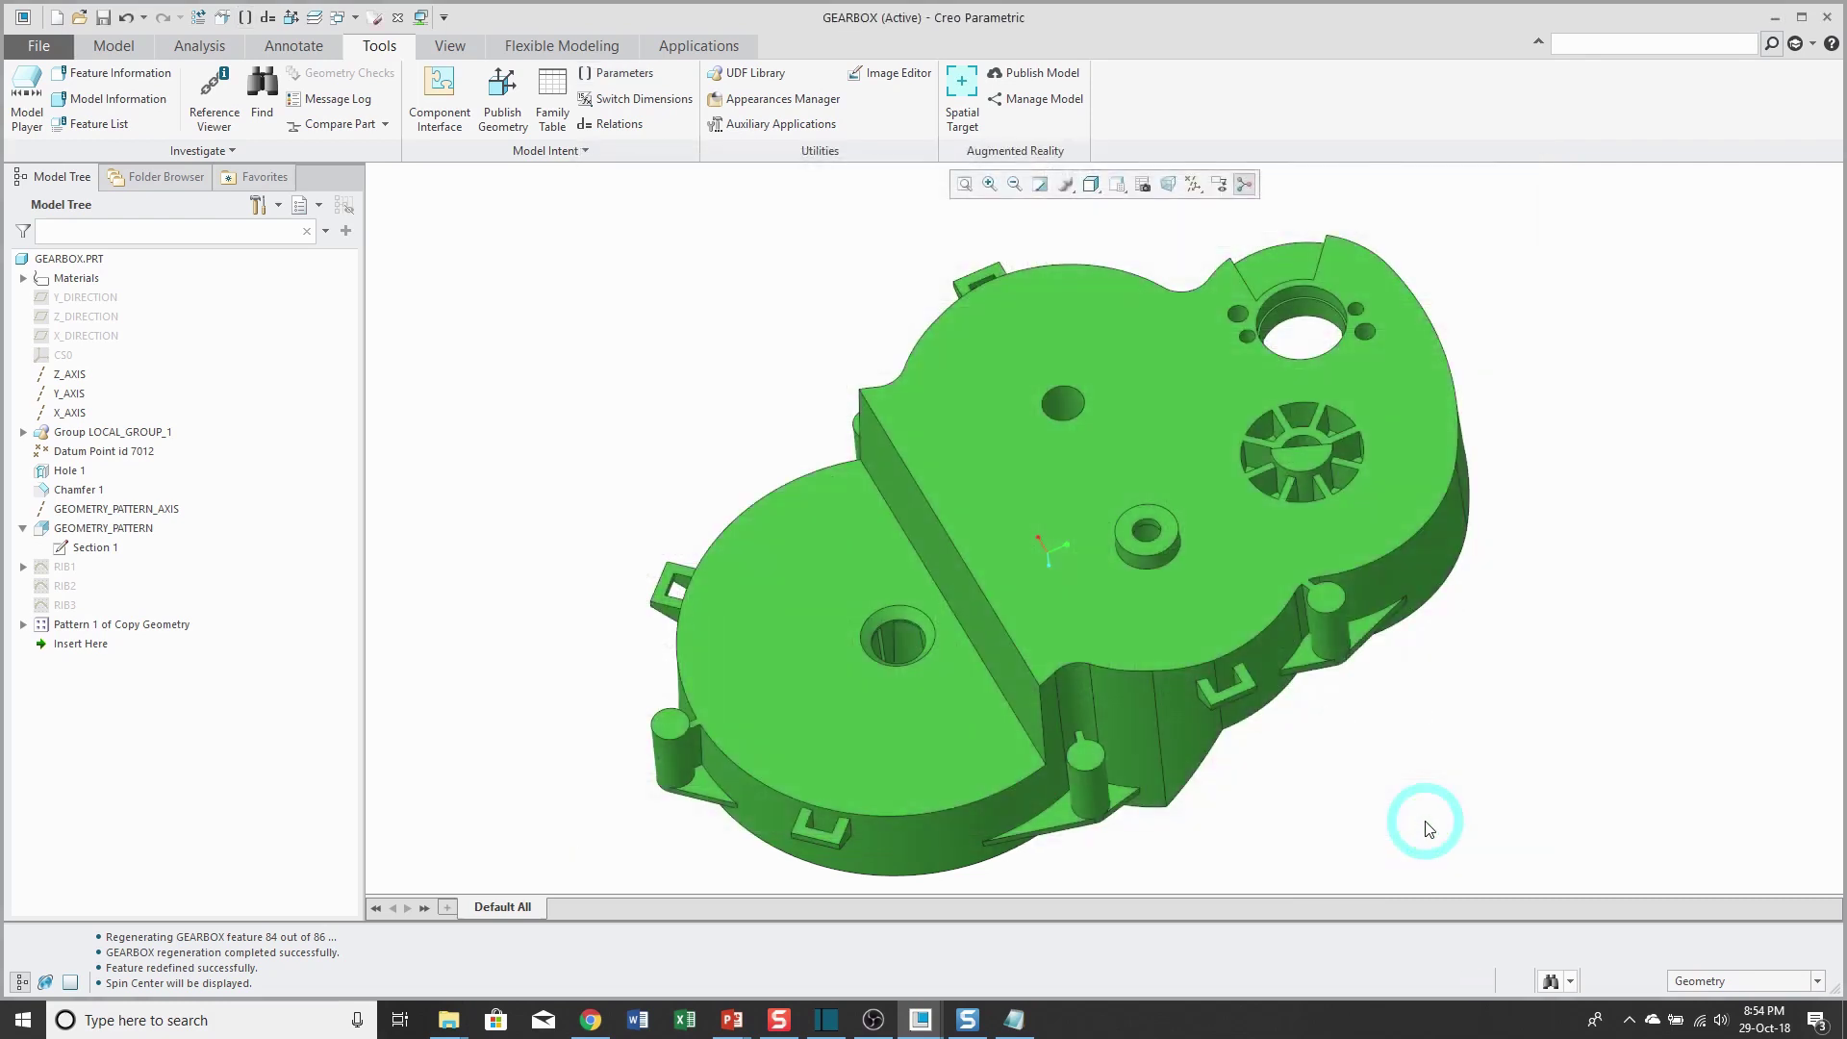
pyautogui.moveTo(1081, 528); pyautogui.dragTo(1018, 259, button='middle')
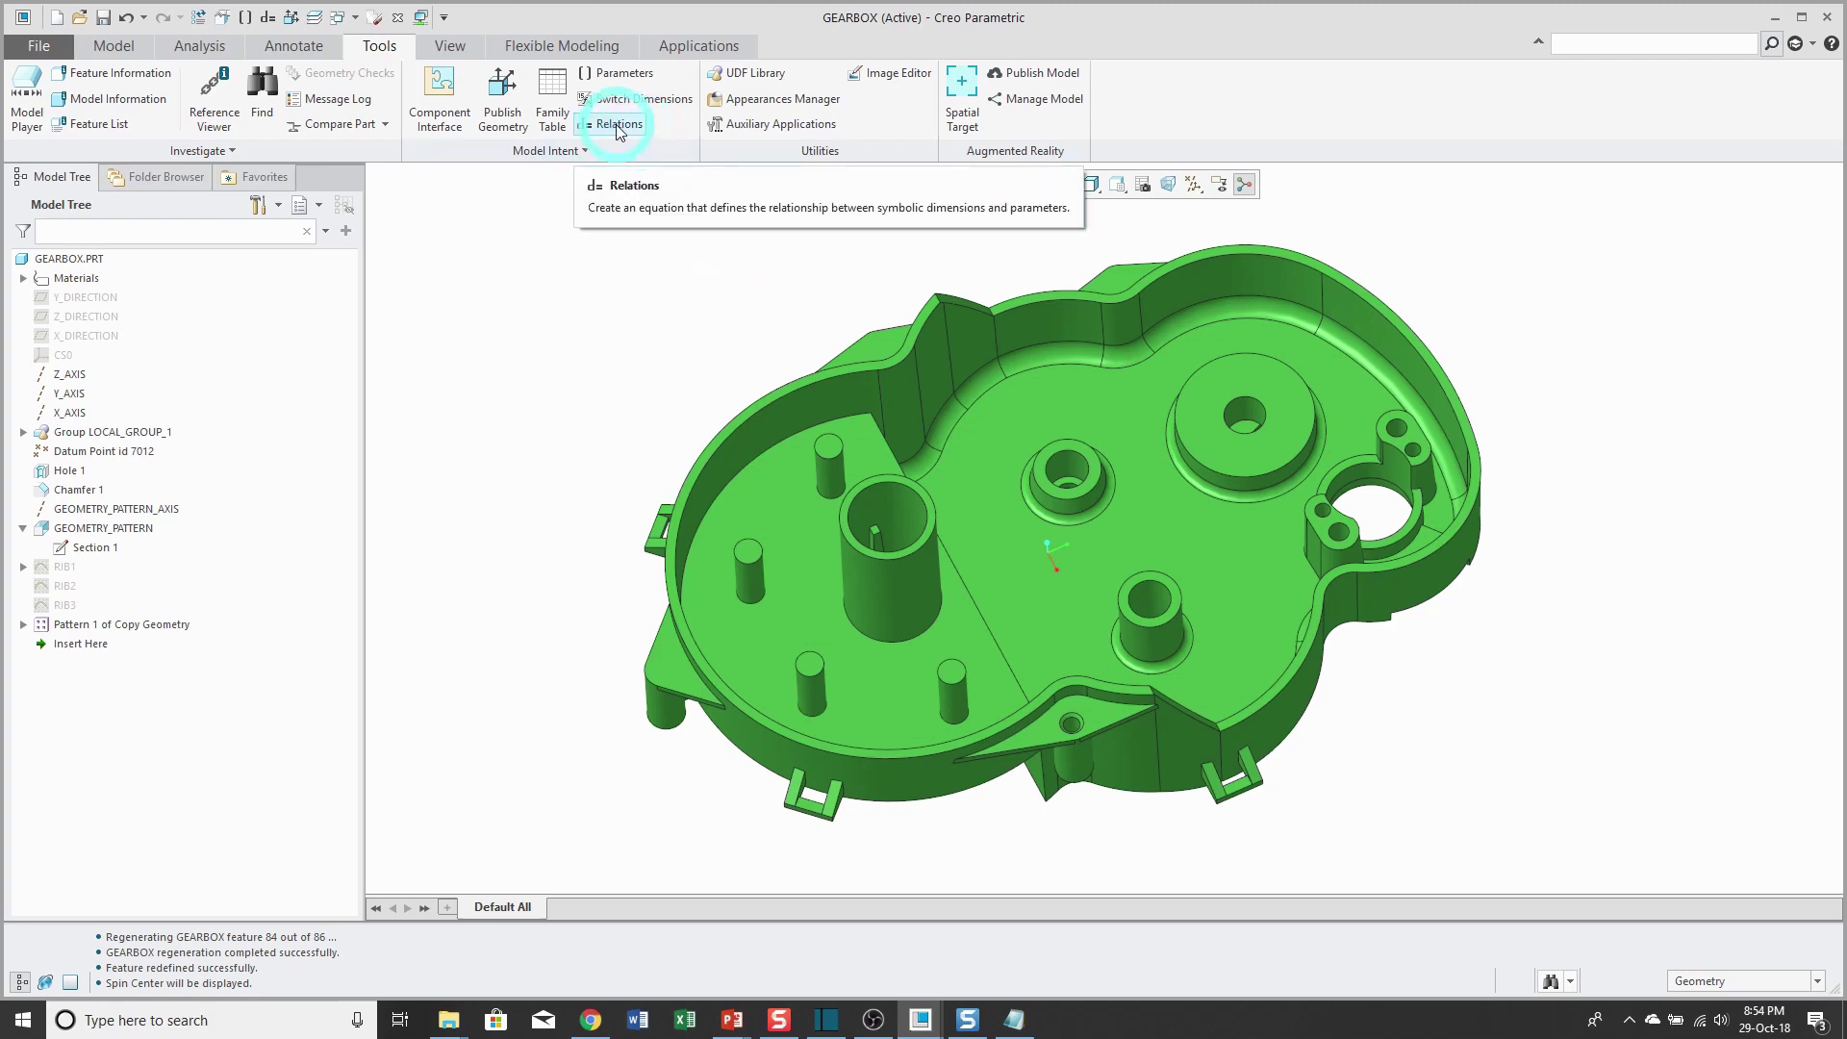
pyautogui.click(268, 17)
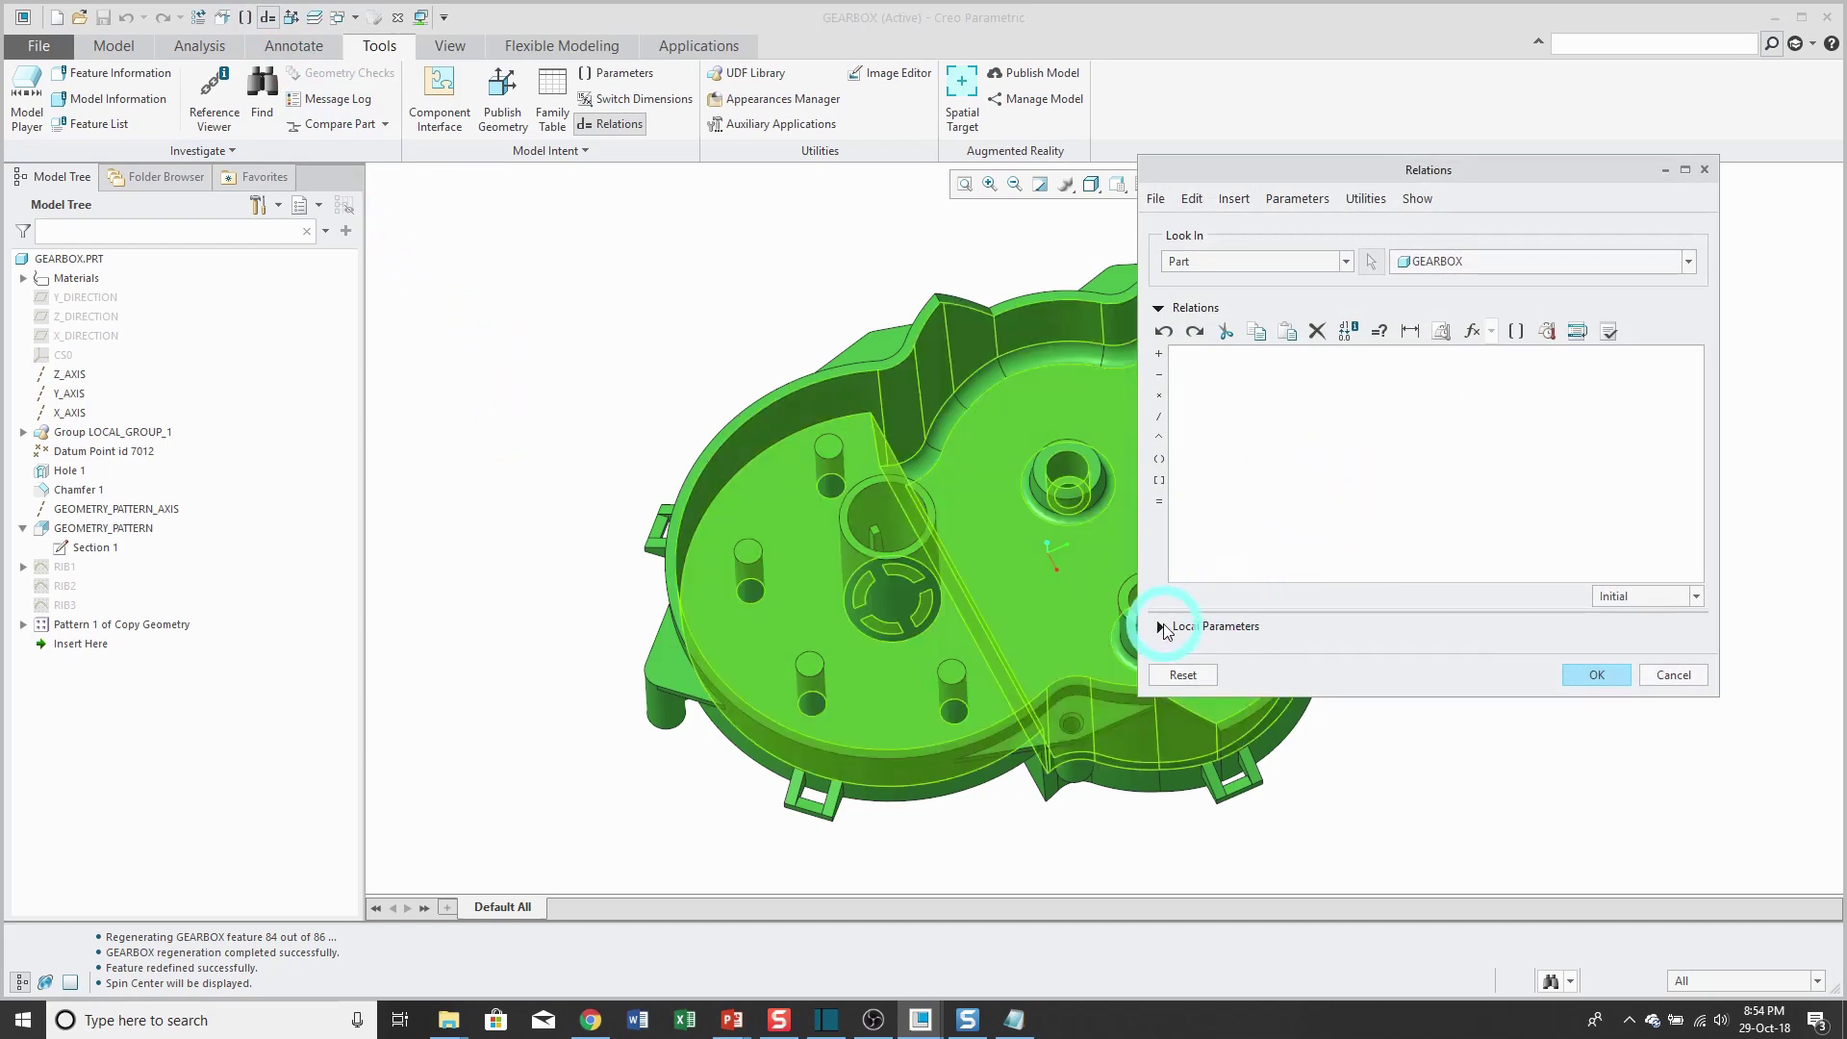
# Write the relation p1379 = NUM_POSTS using the pattern dimension and the parameter list
pyautogui.click(1160, 628)
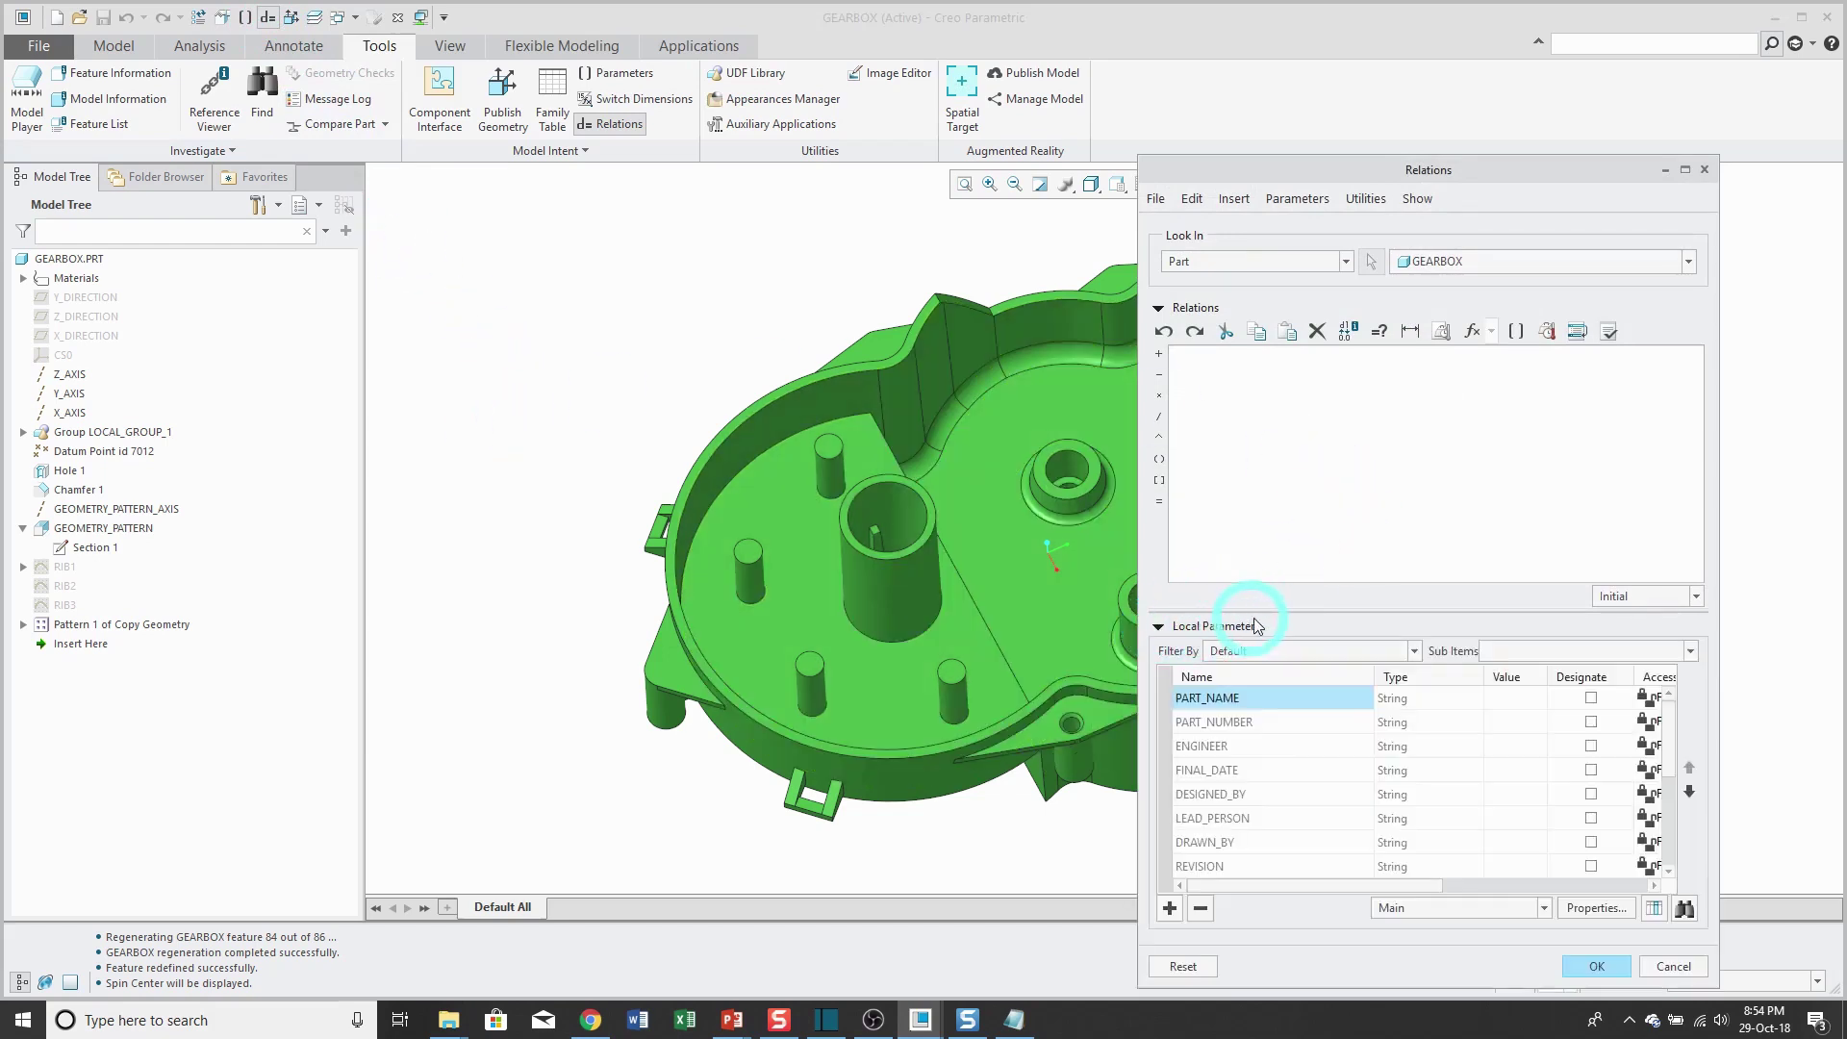
pyautogui.scroll(-2, 1347, 760)
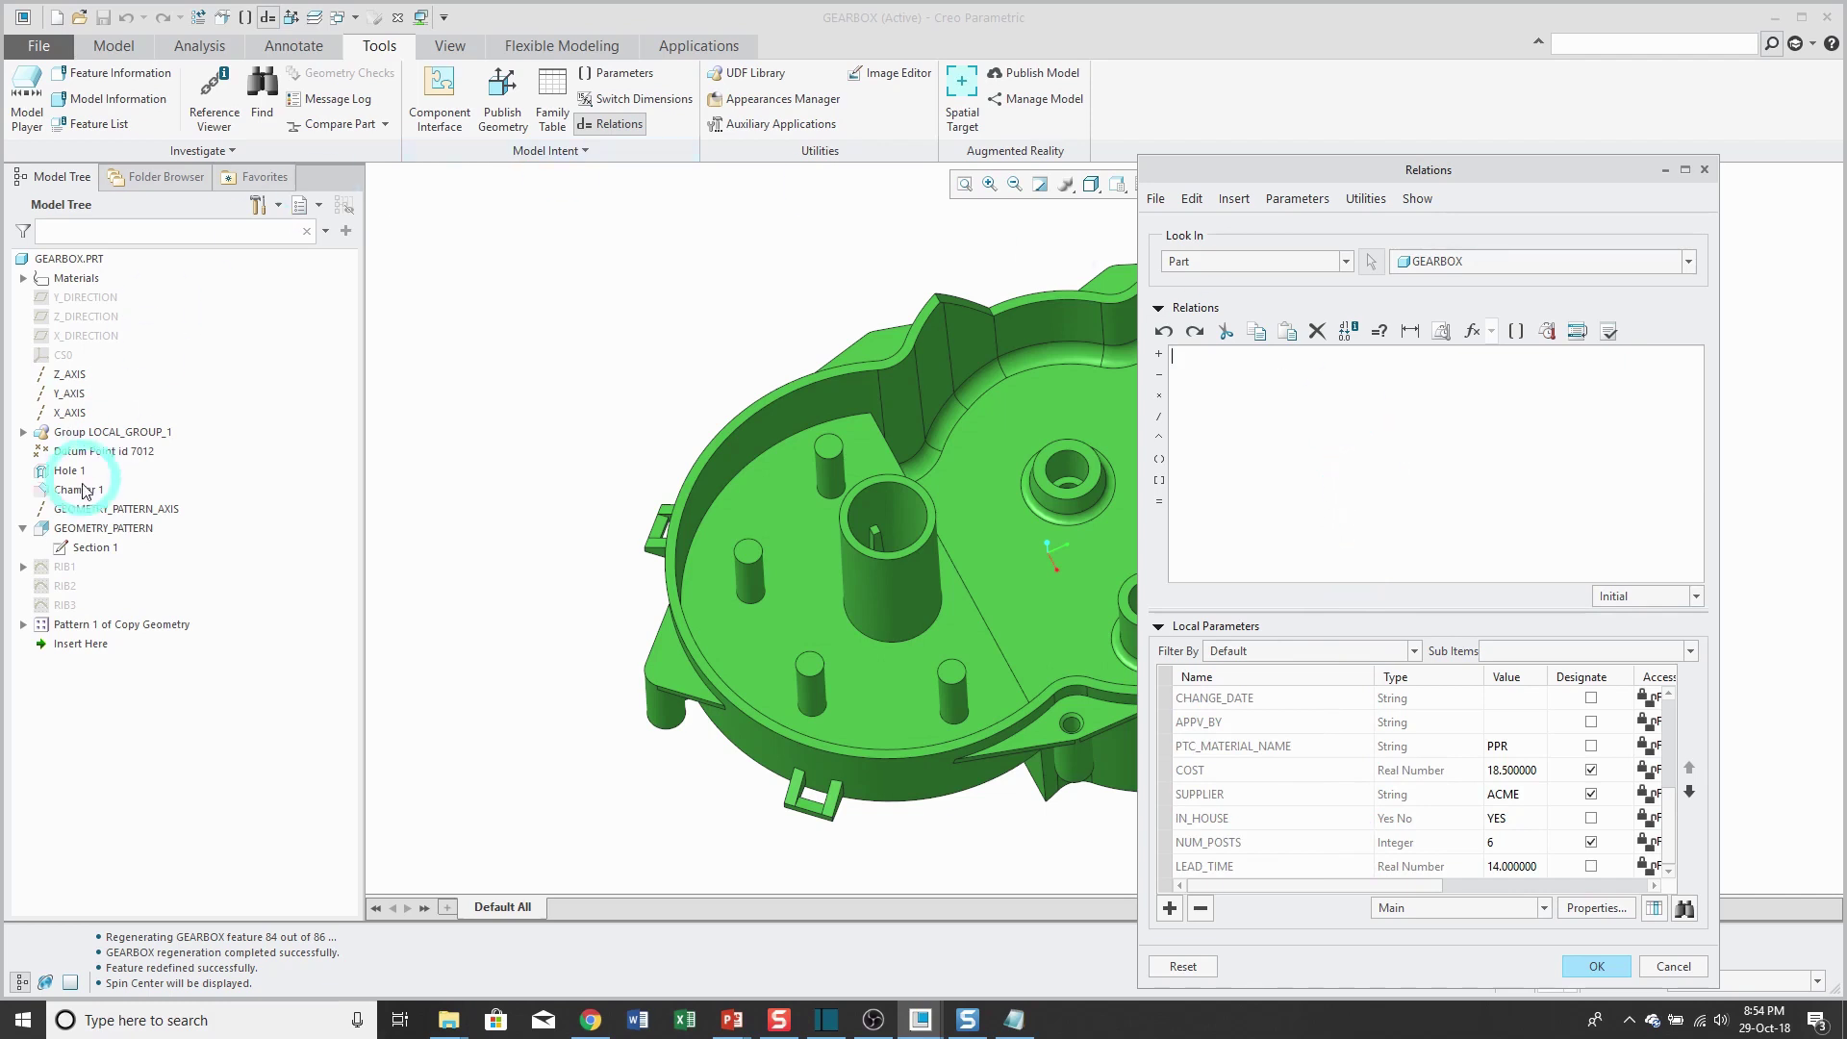
pyautogui.click(99, 630)
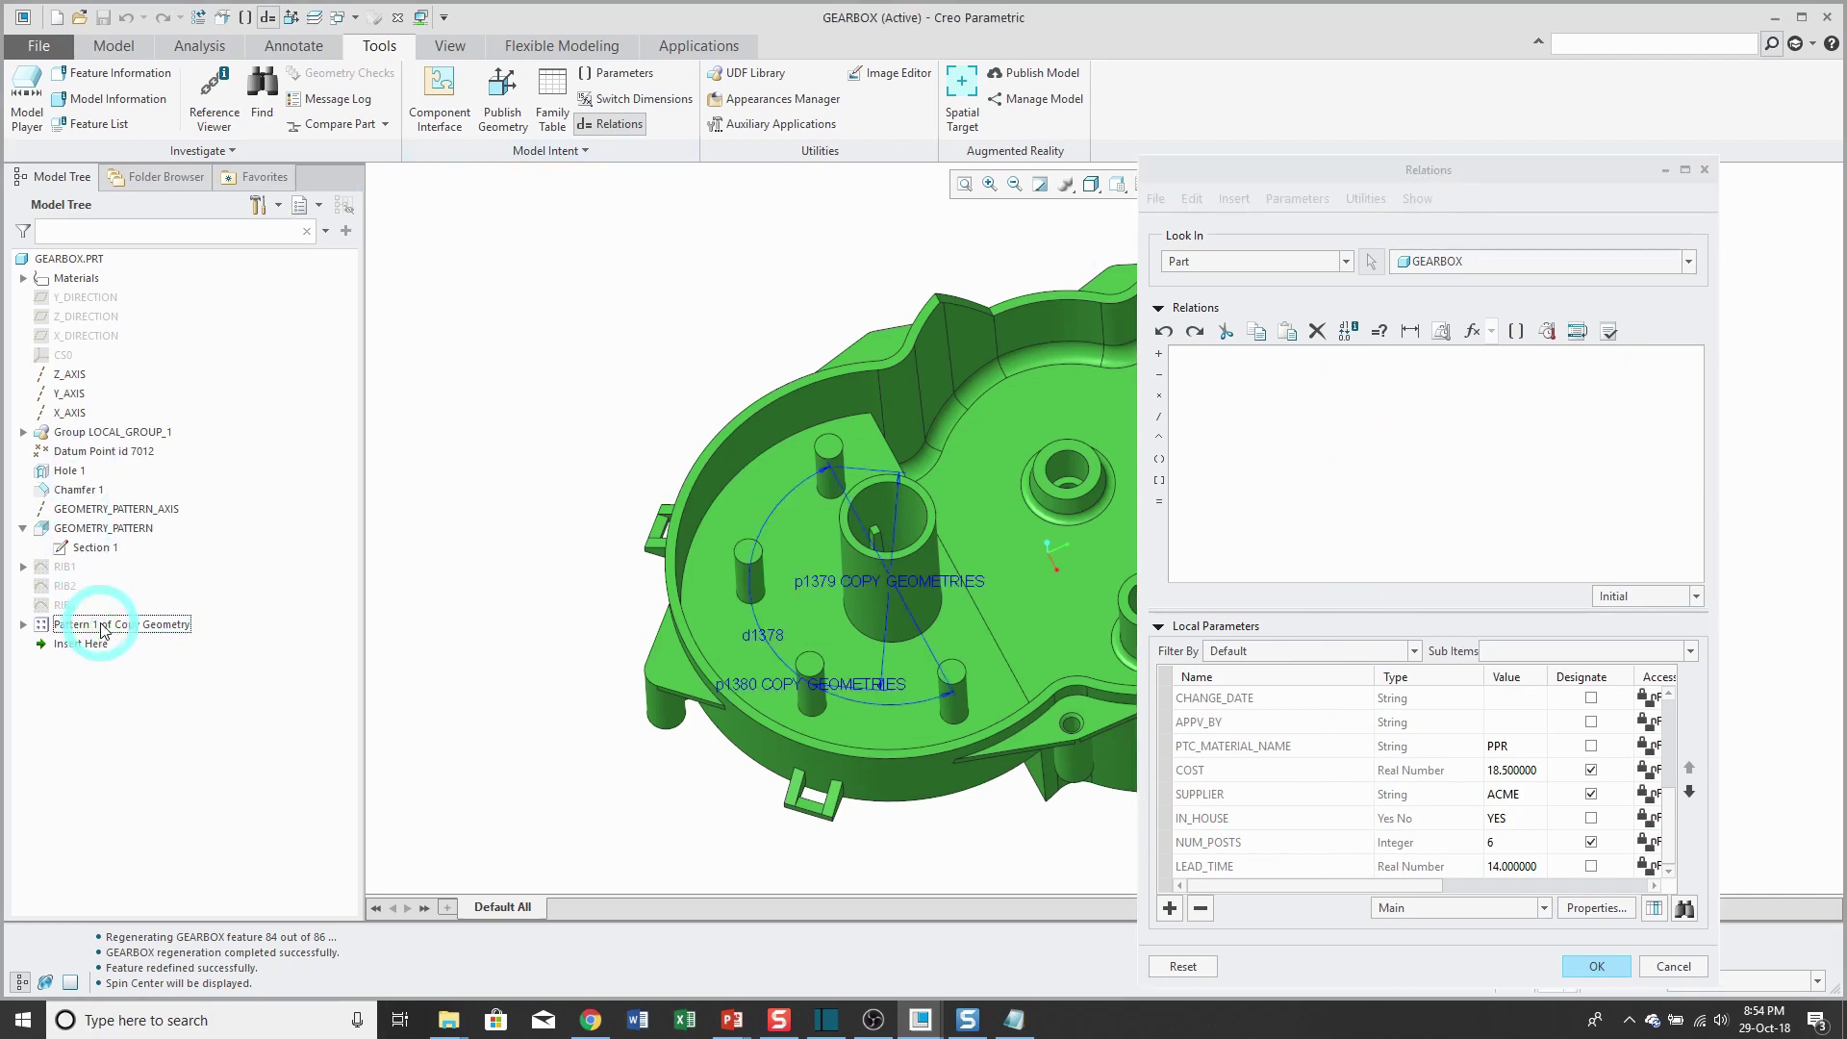
pyautogui.click(812, 580)
pyautogui.click(1345, 446)
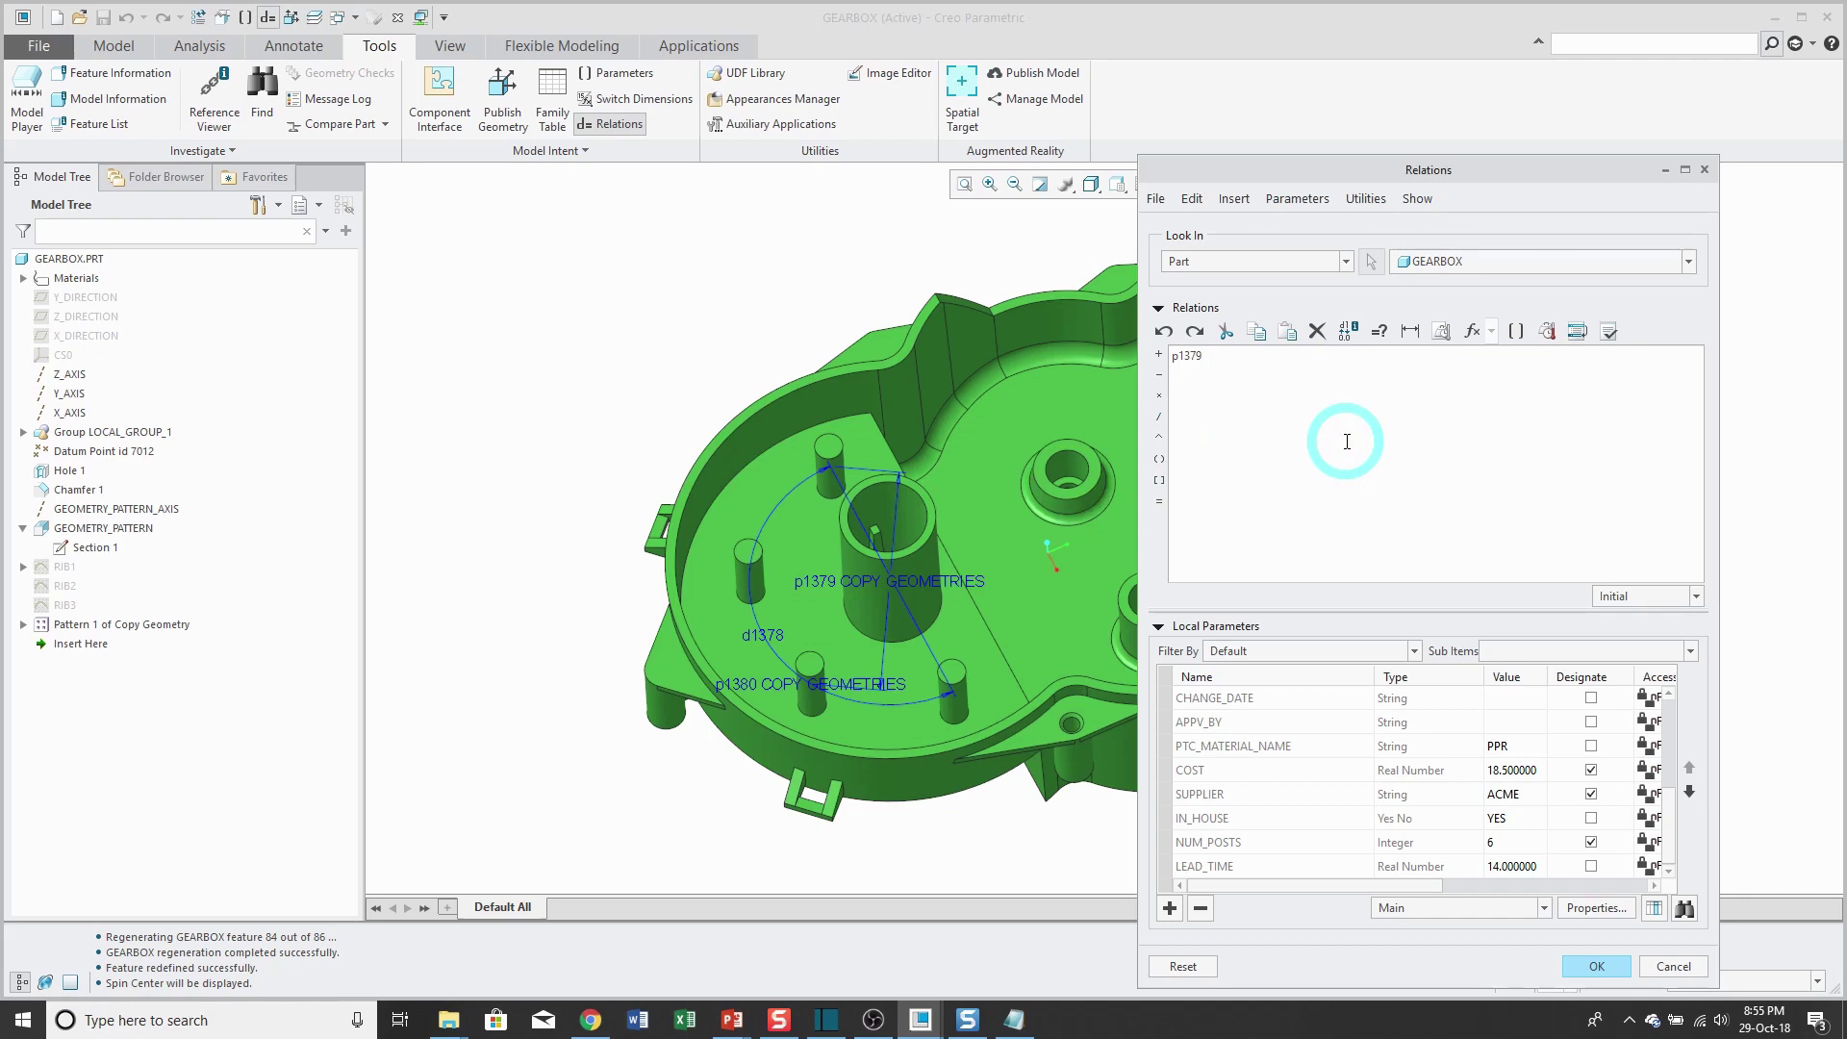
pyautogui.write('=')
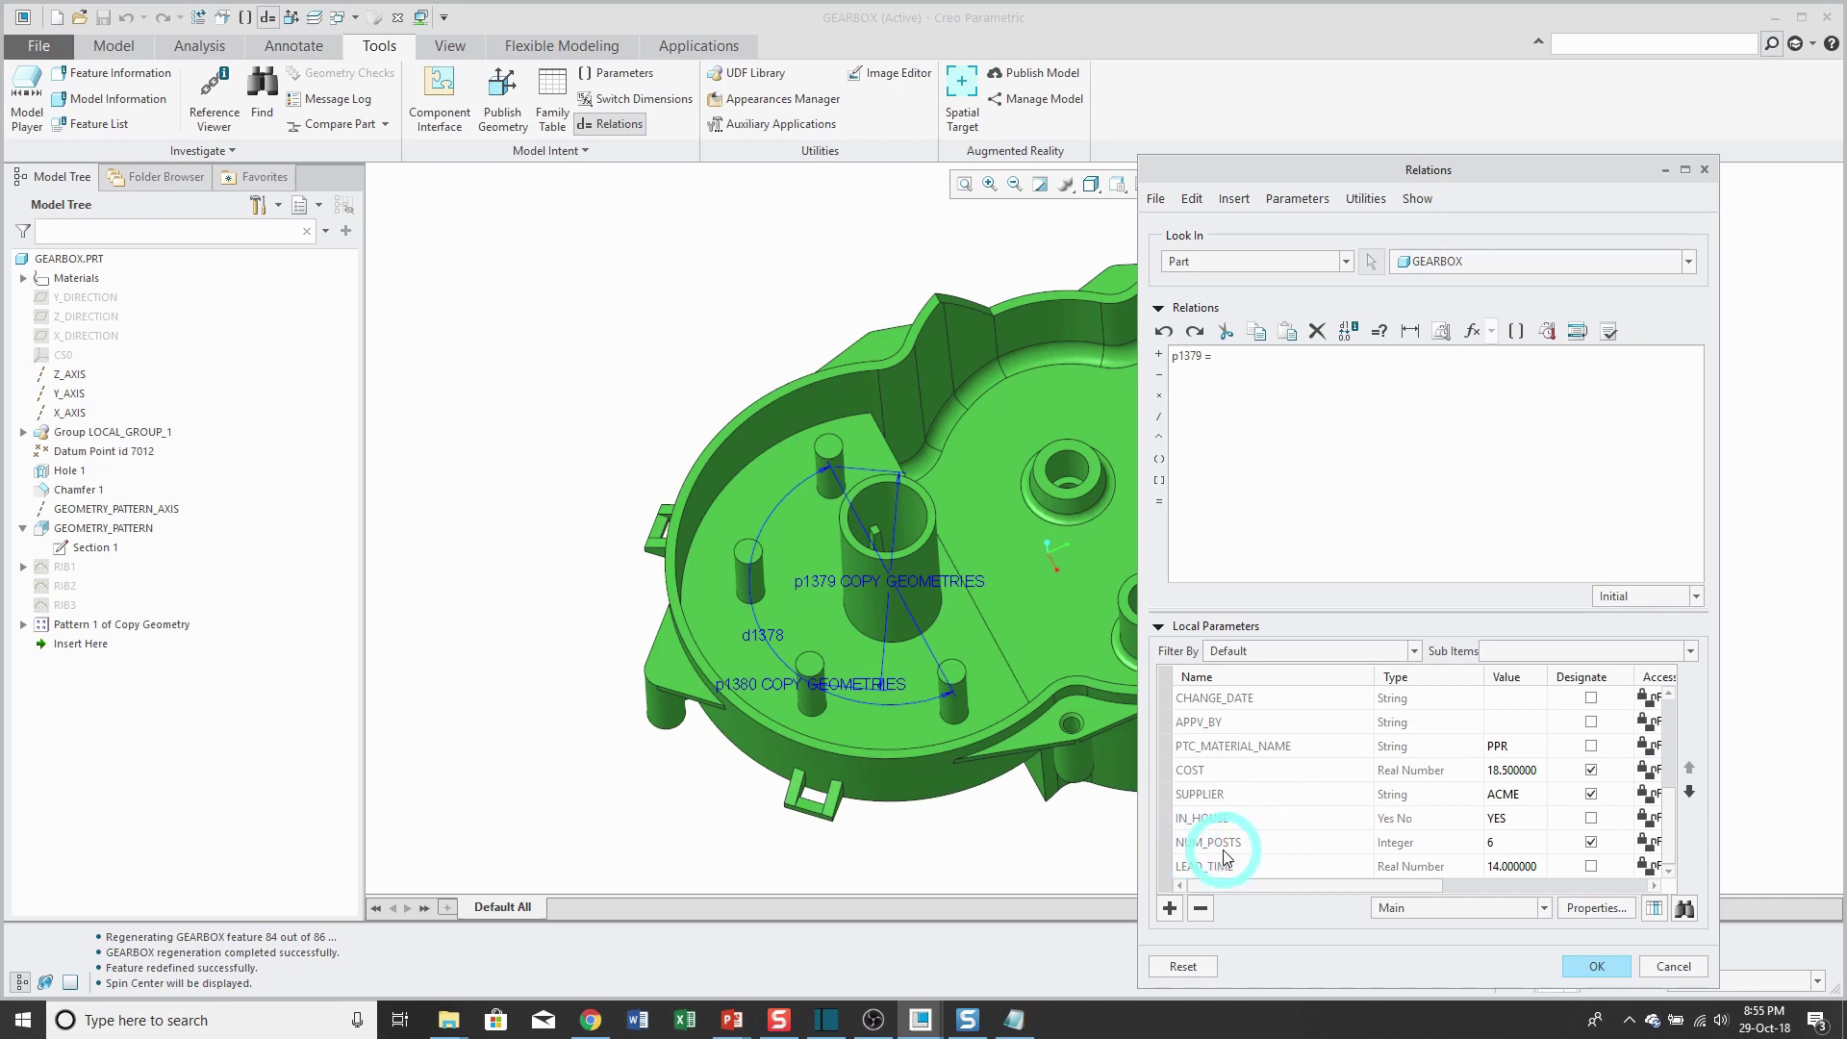
pyautogui.click(1517, 334)
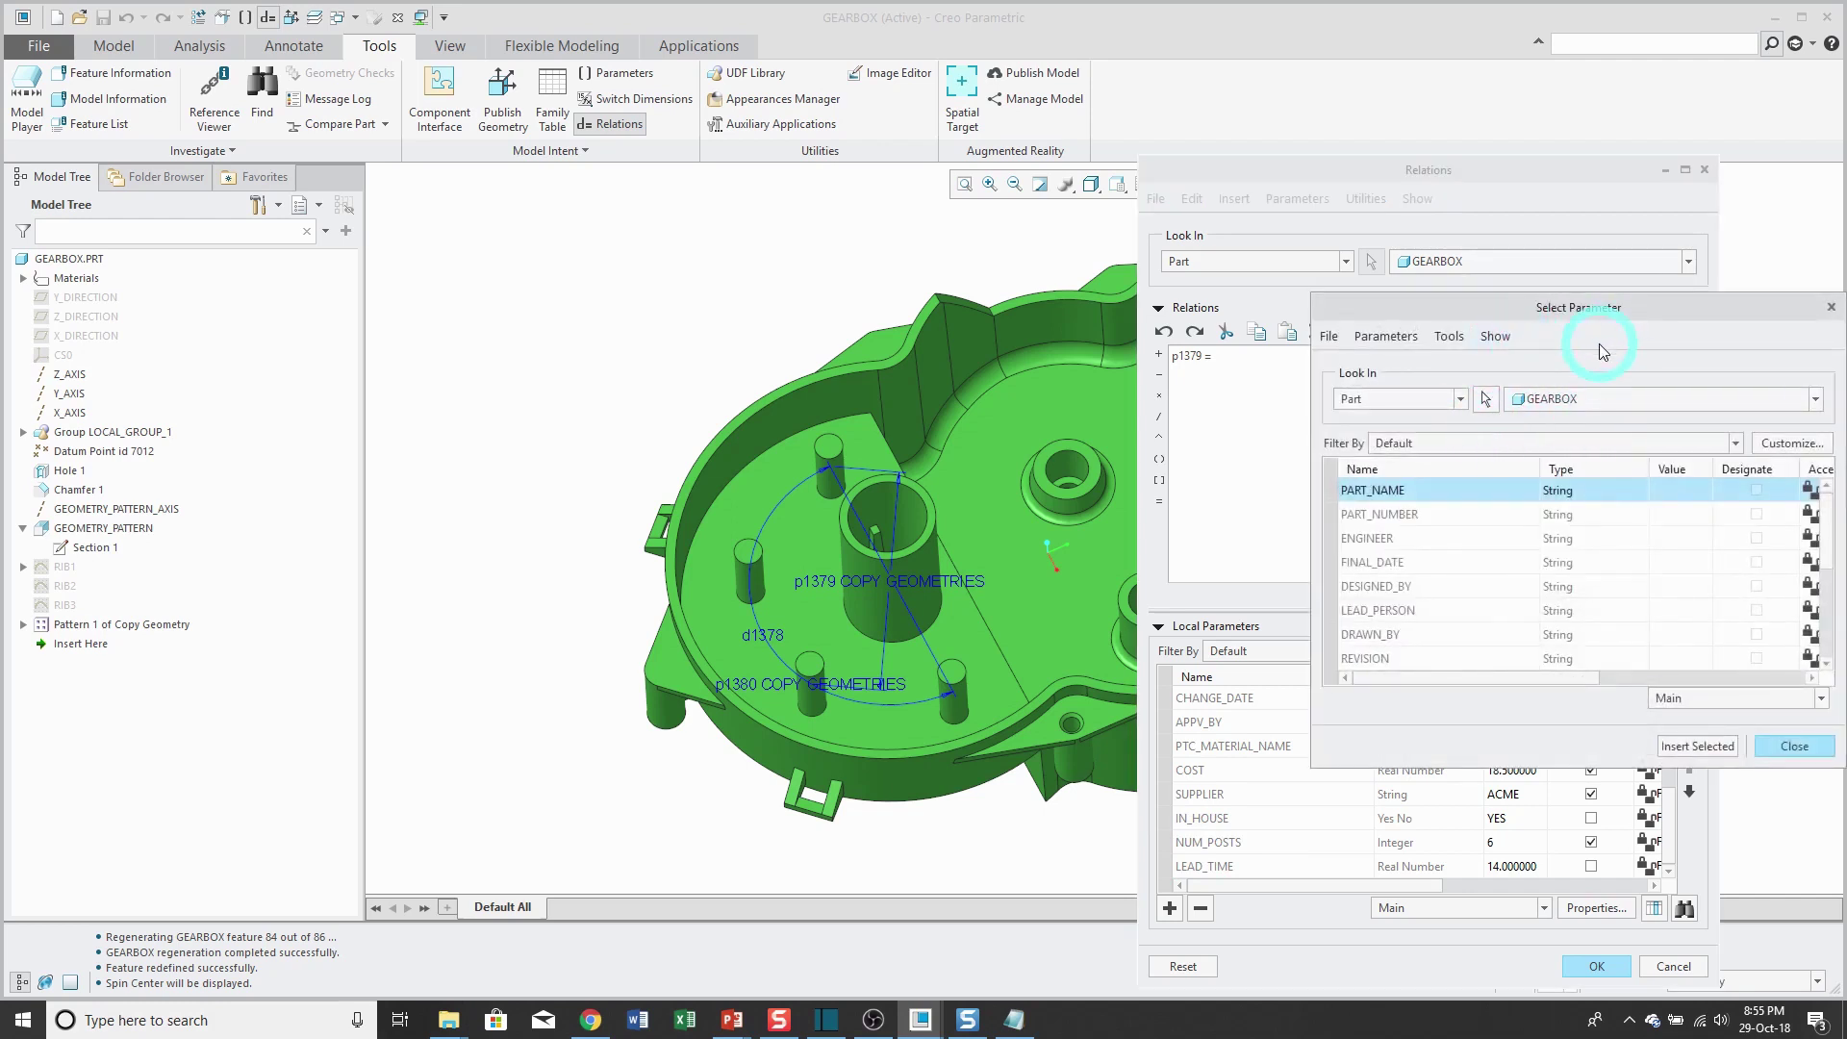
pyautogui.scroll(-2, 1444, 563)
pyautogui.scroll(-1, 1443, 563)
pyautogui.click(1397, 637)
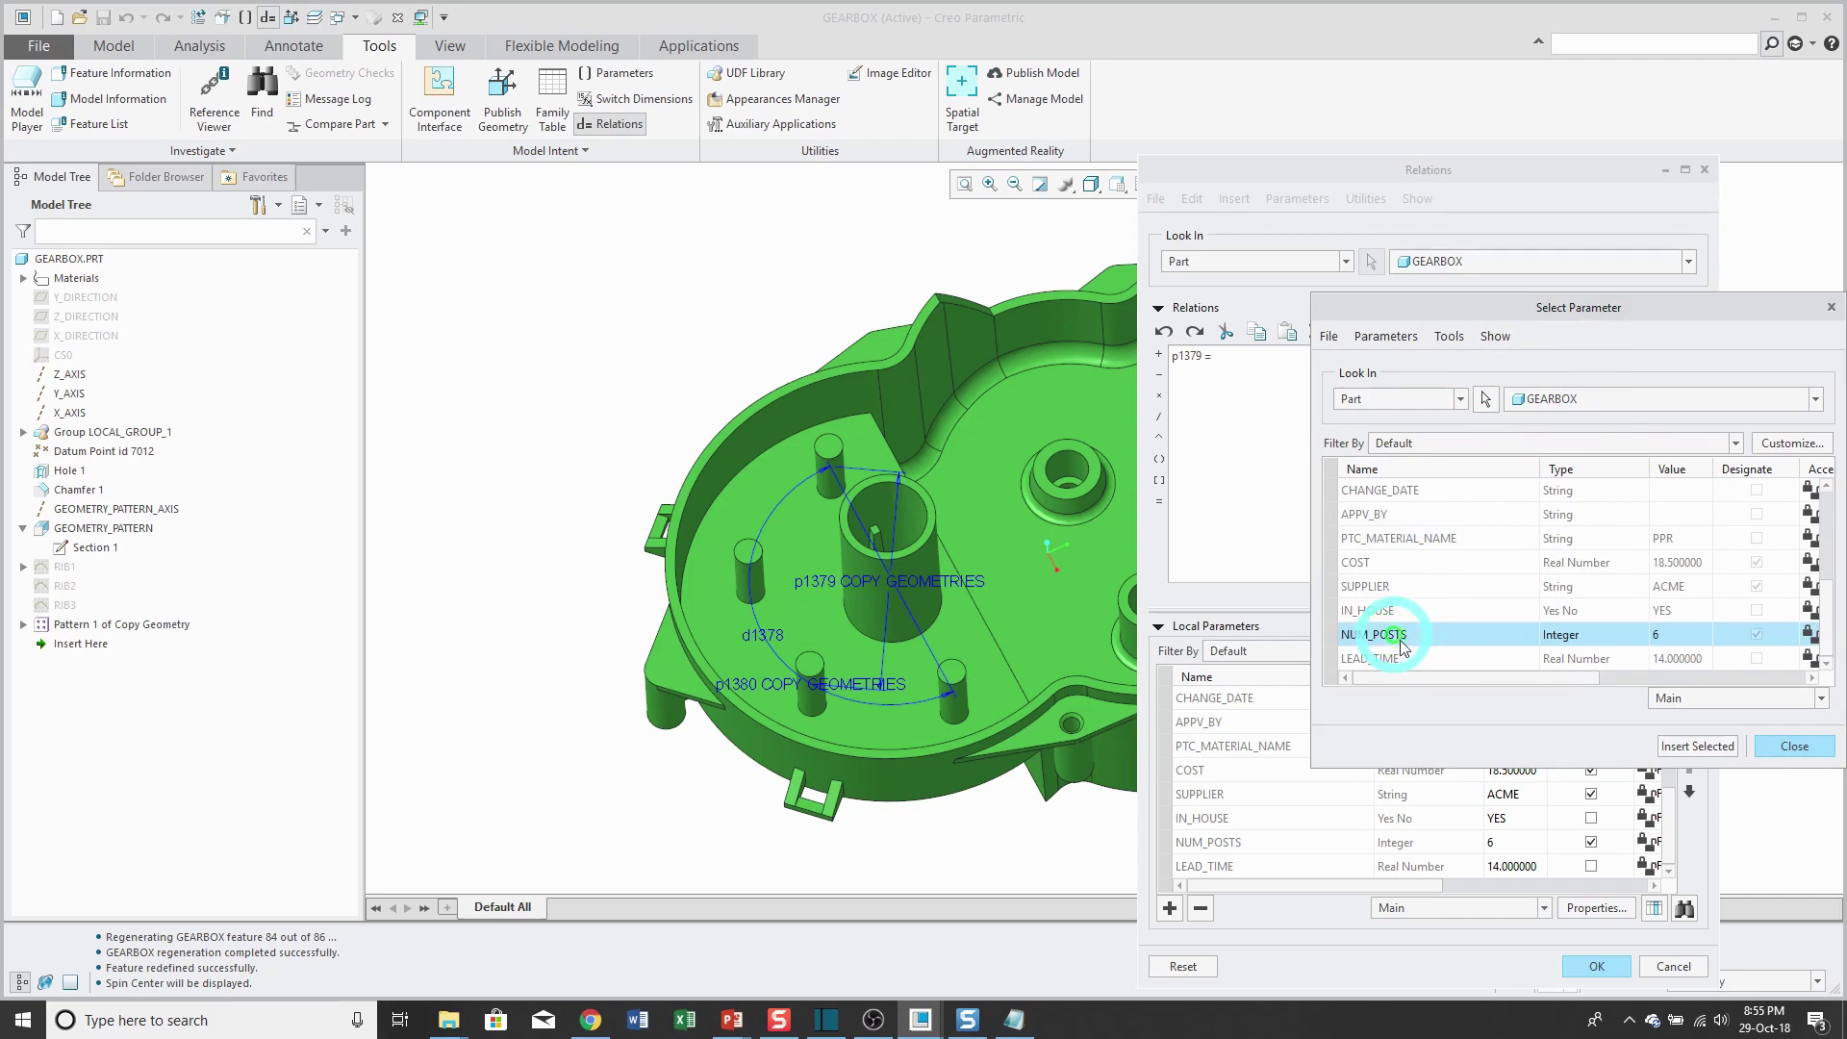
pyautogui.click(1697, 746)
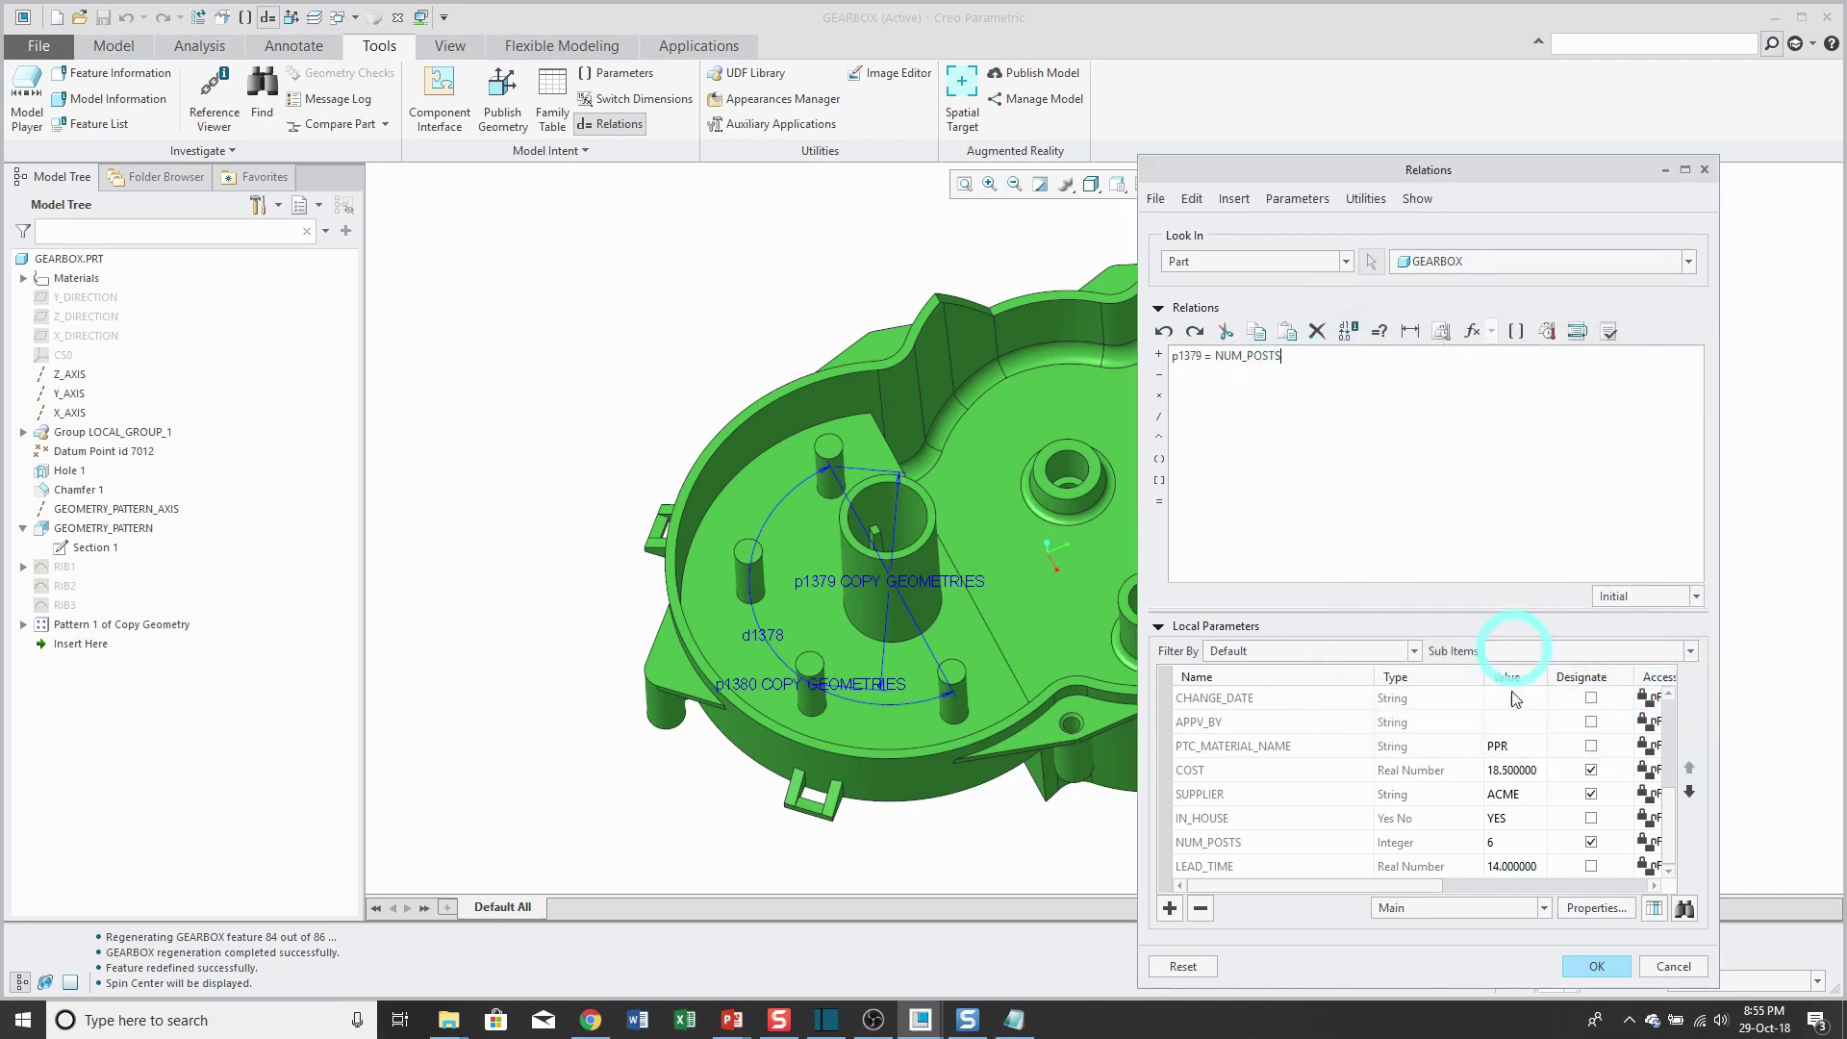
# Confirm the relation and regenerate GEARBOX so six posts appear
pyautogui.click(1597, 968)
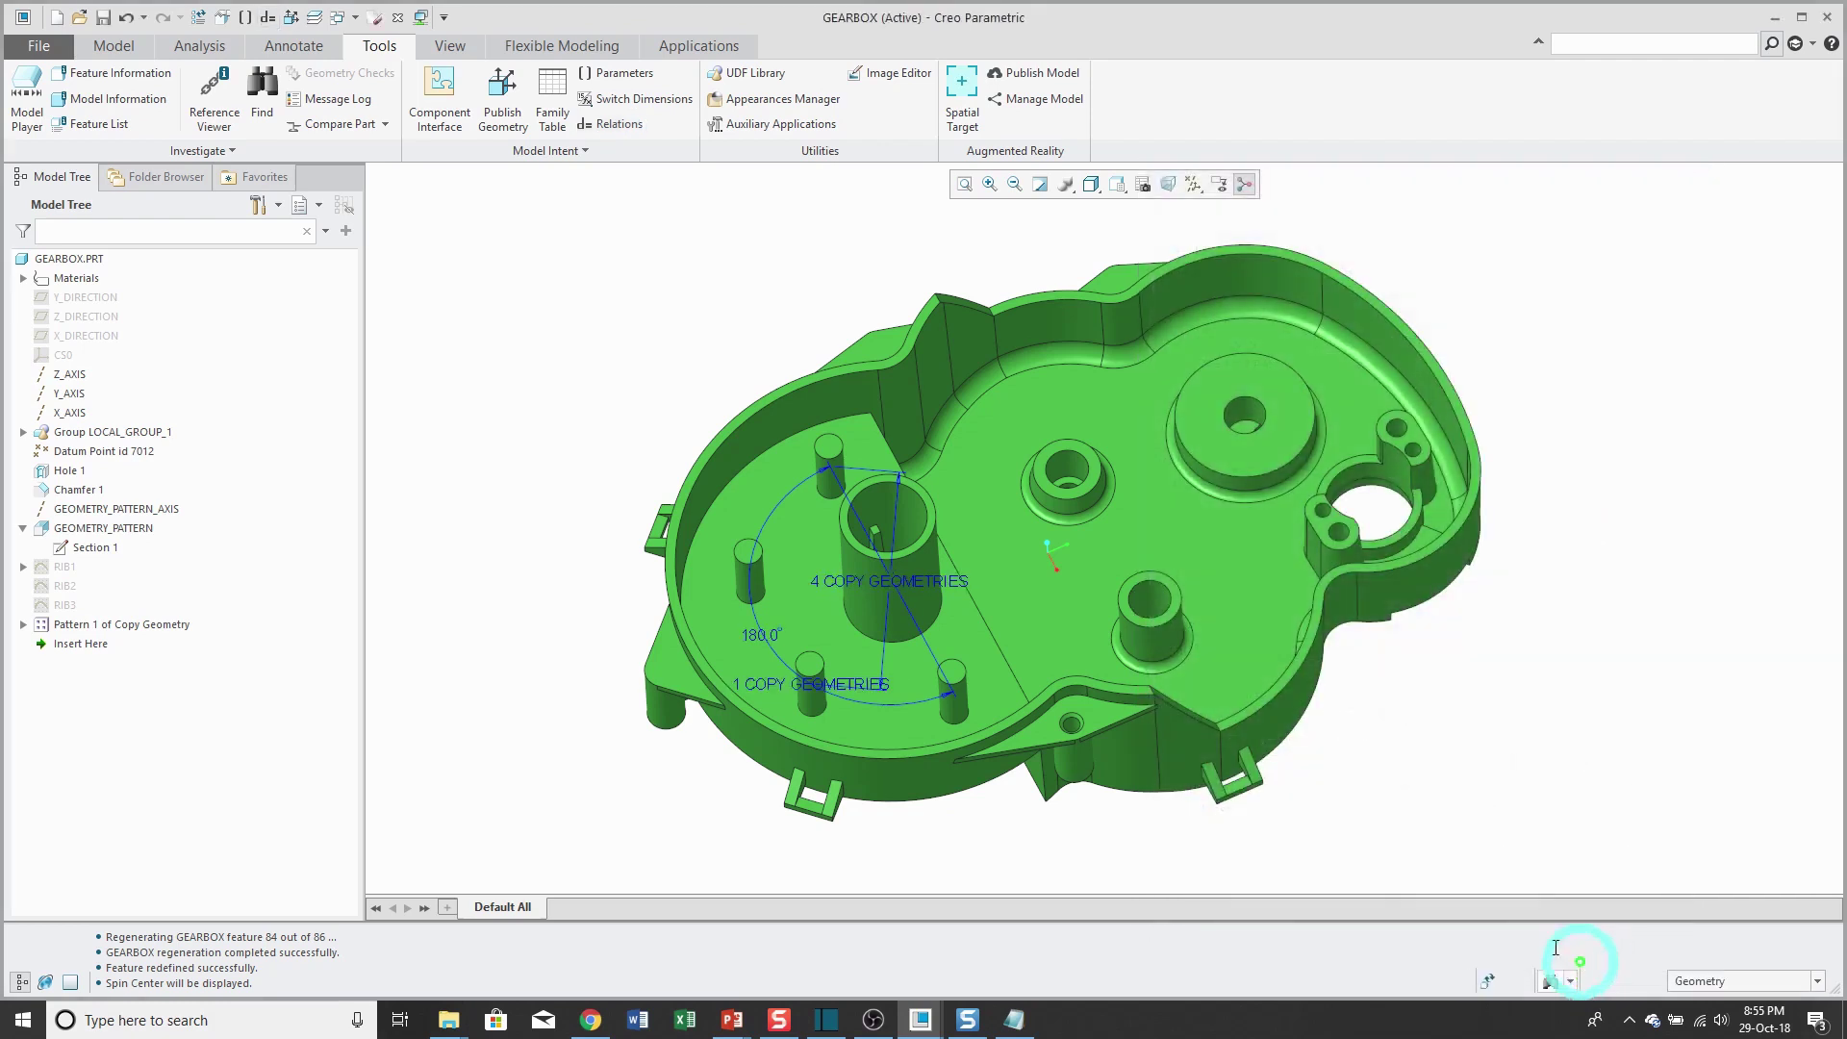
pyautogui.click(102, 46)
pyautogui.click(73, 82)
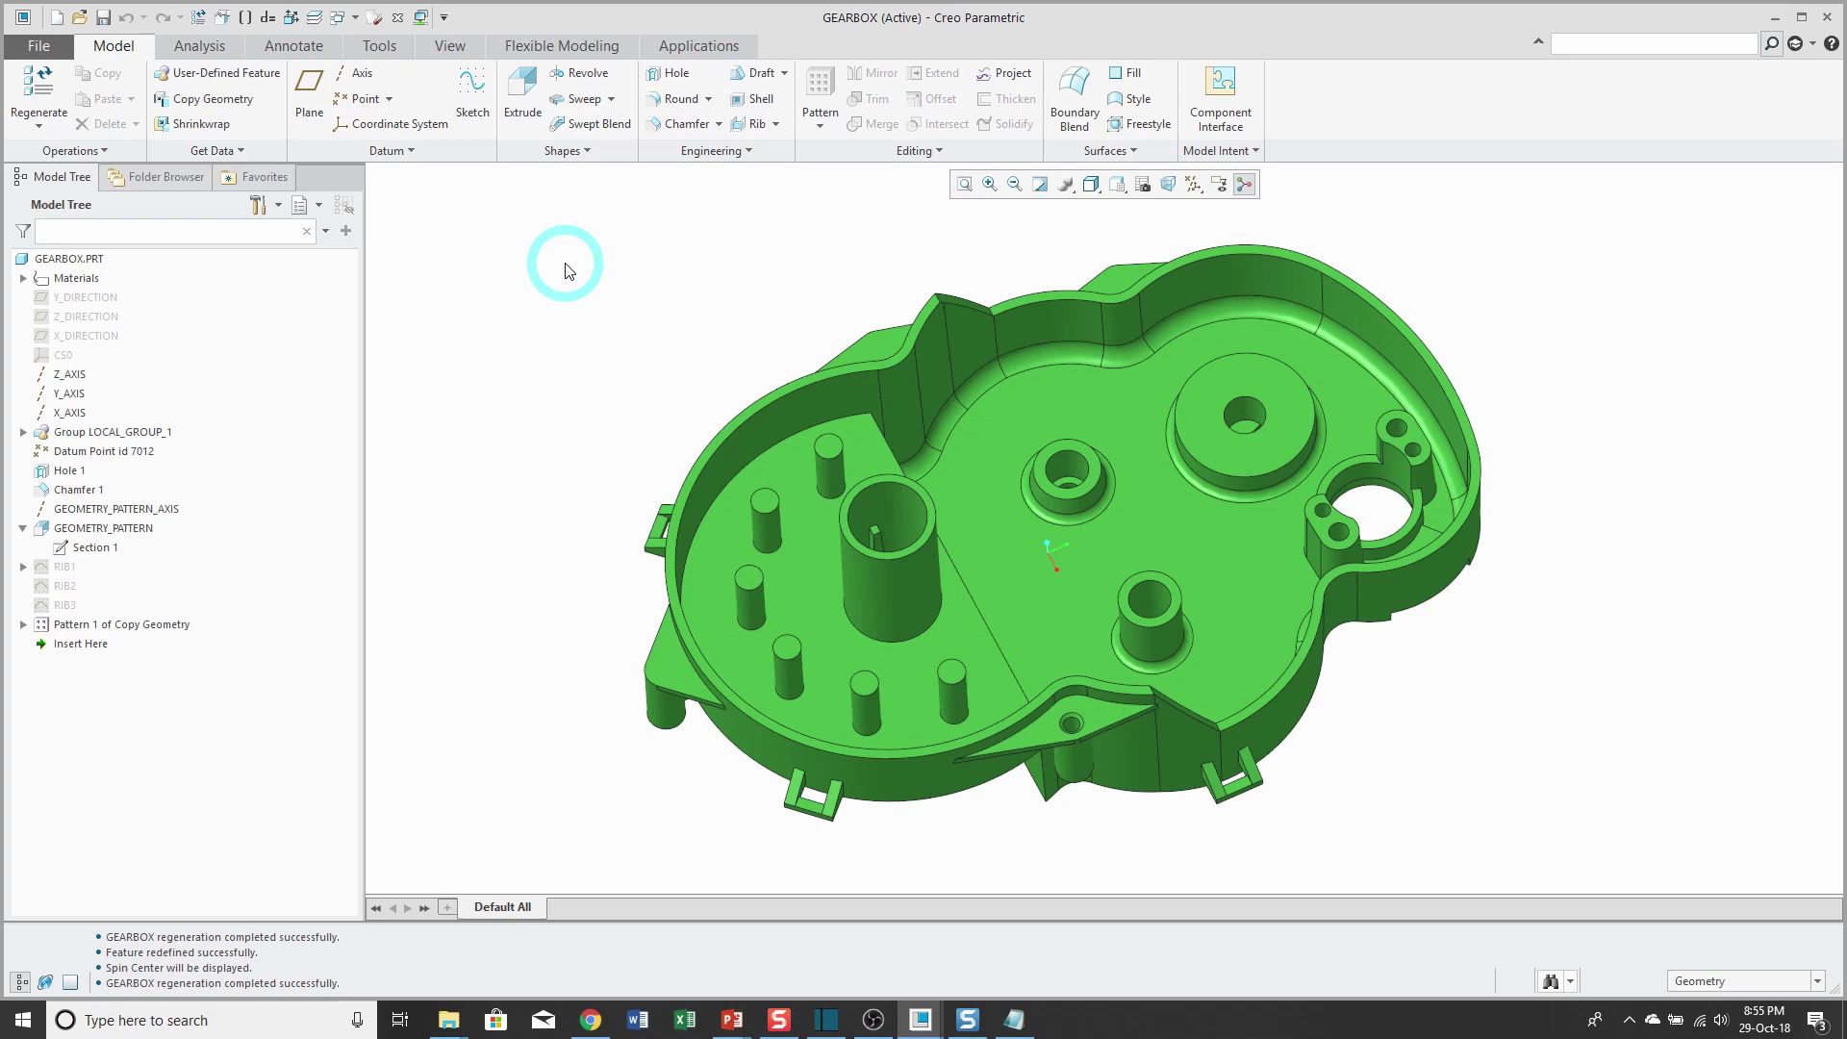
# Find restricted_val_definition (C:\Creo\params.txt) in the Options Configuration Editor
pyautogui.click(40, 47)
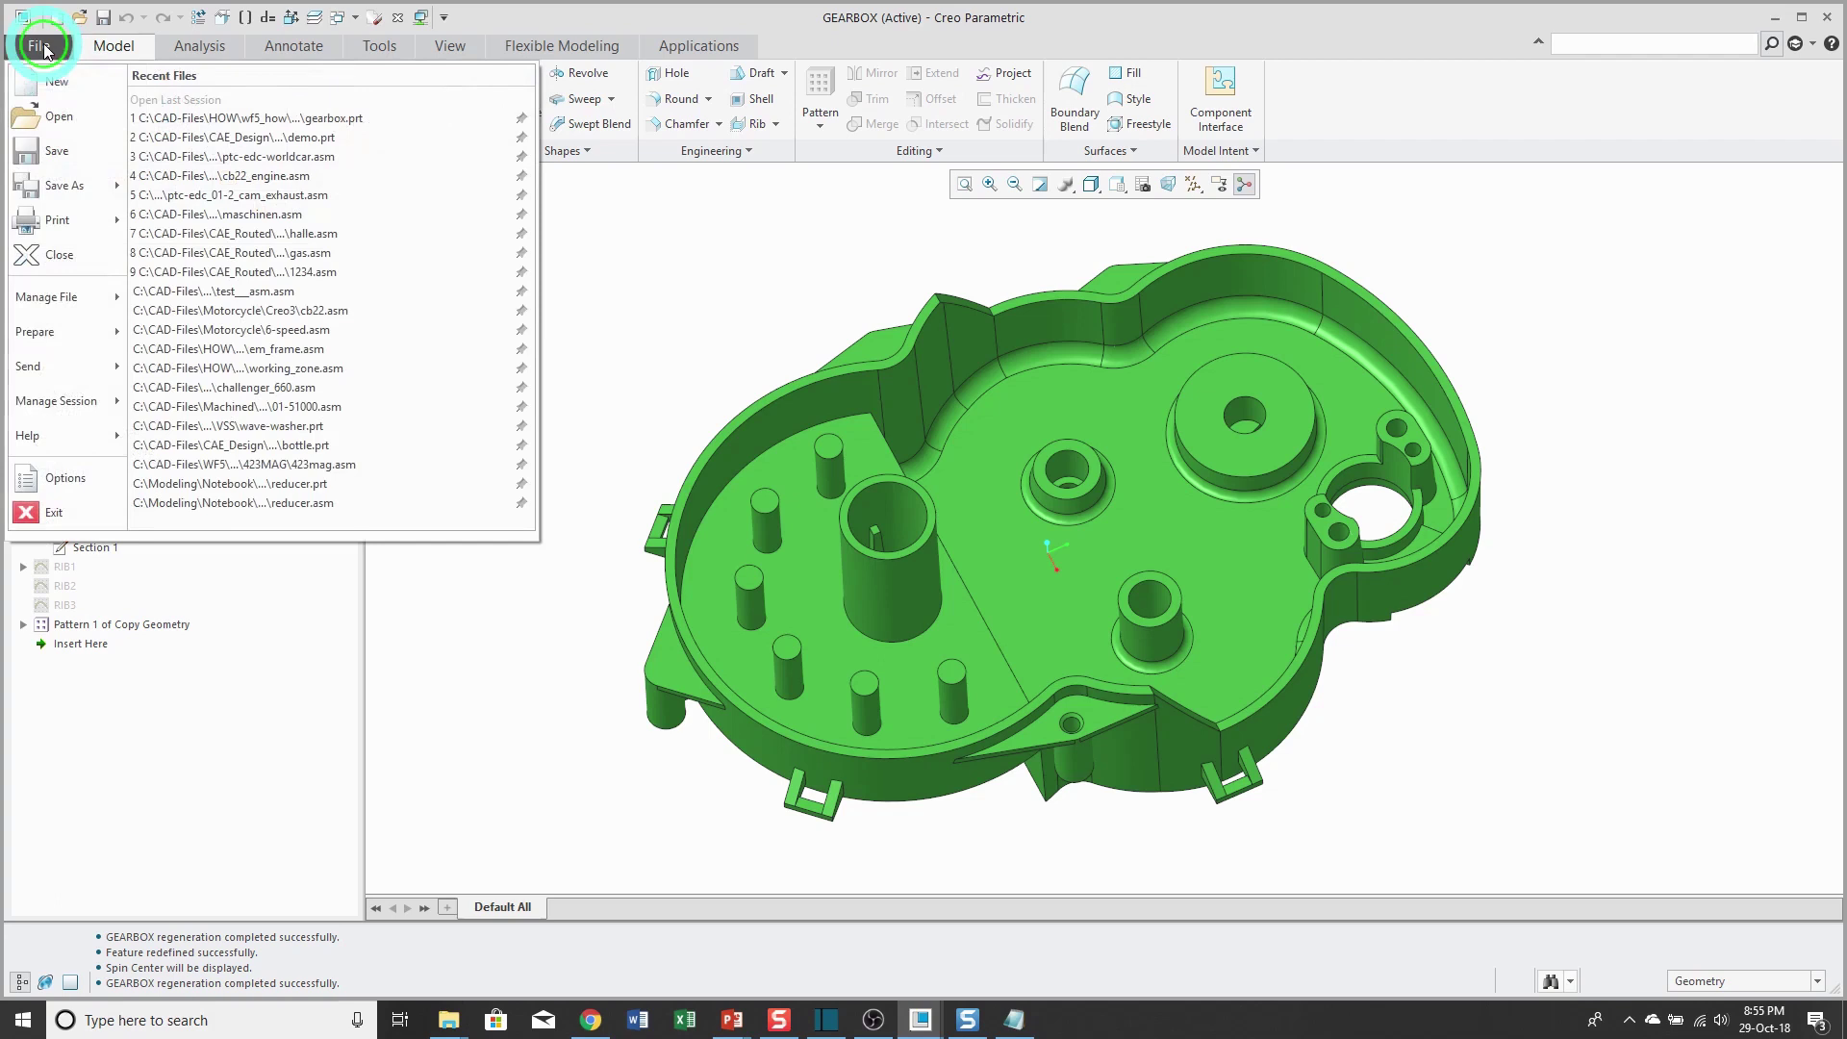
pyautogui.click(65, 479)
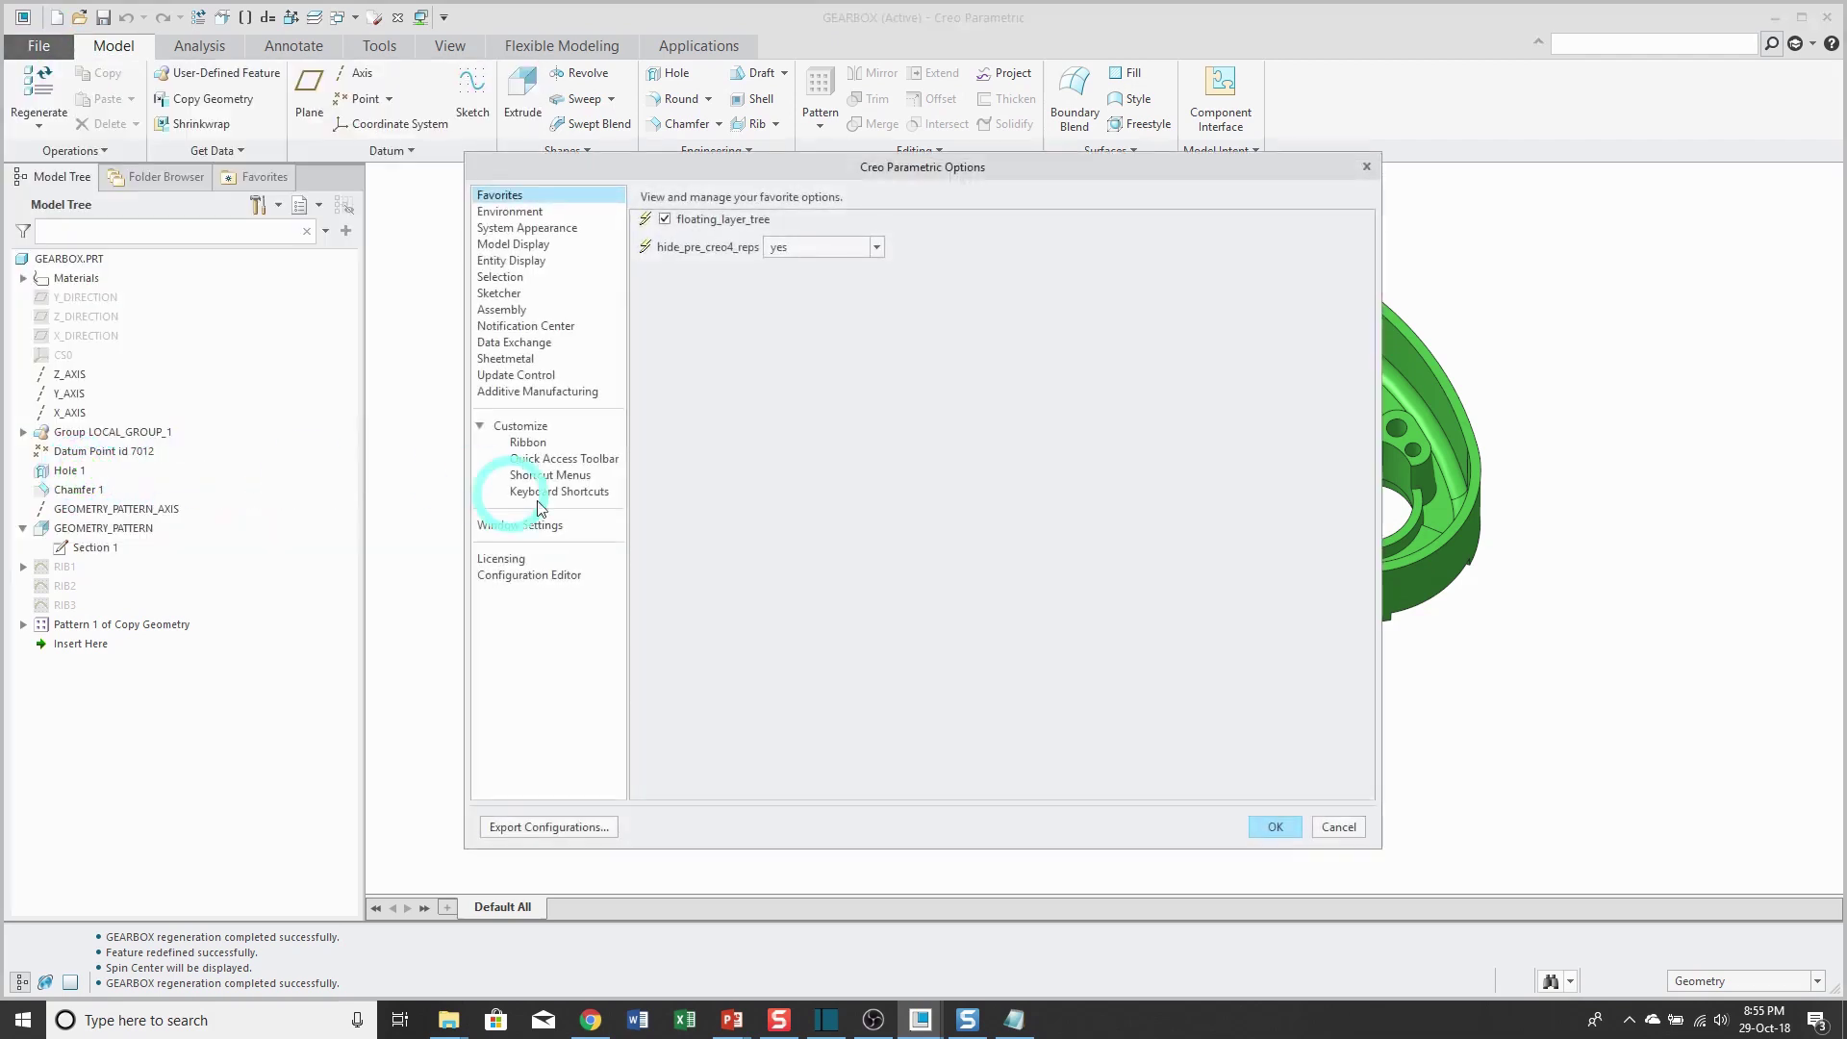
pyautogui.click(553, 575)
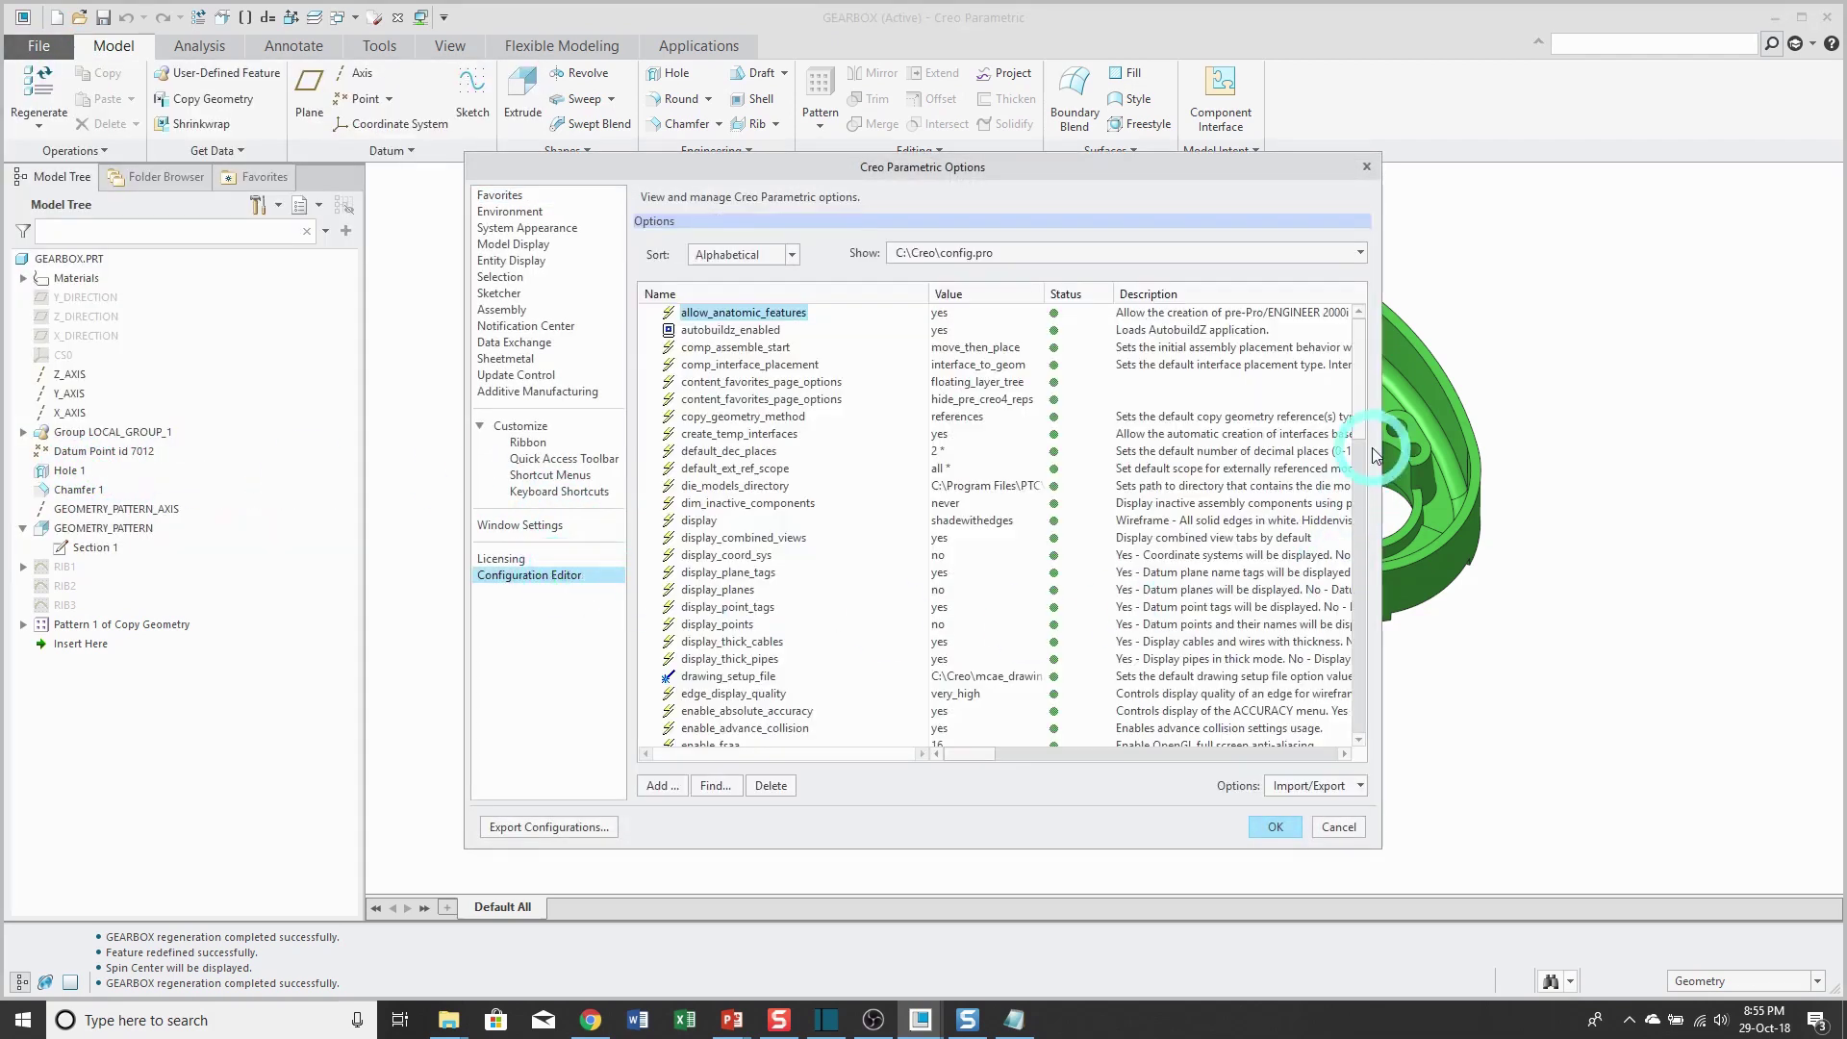
pyautogui.moveTo(1375, 449); pyautogui.dragTo(1362, 650)
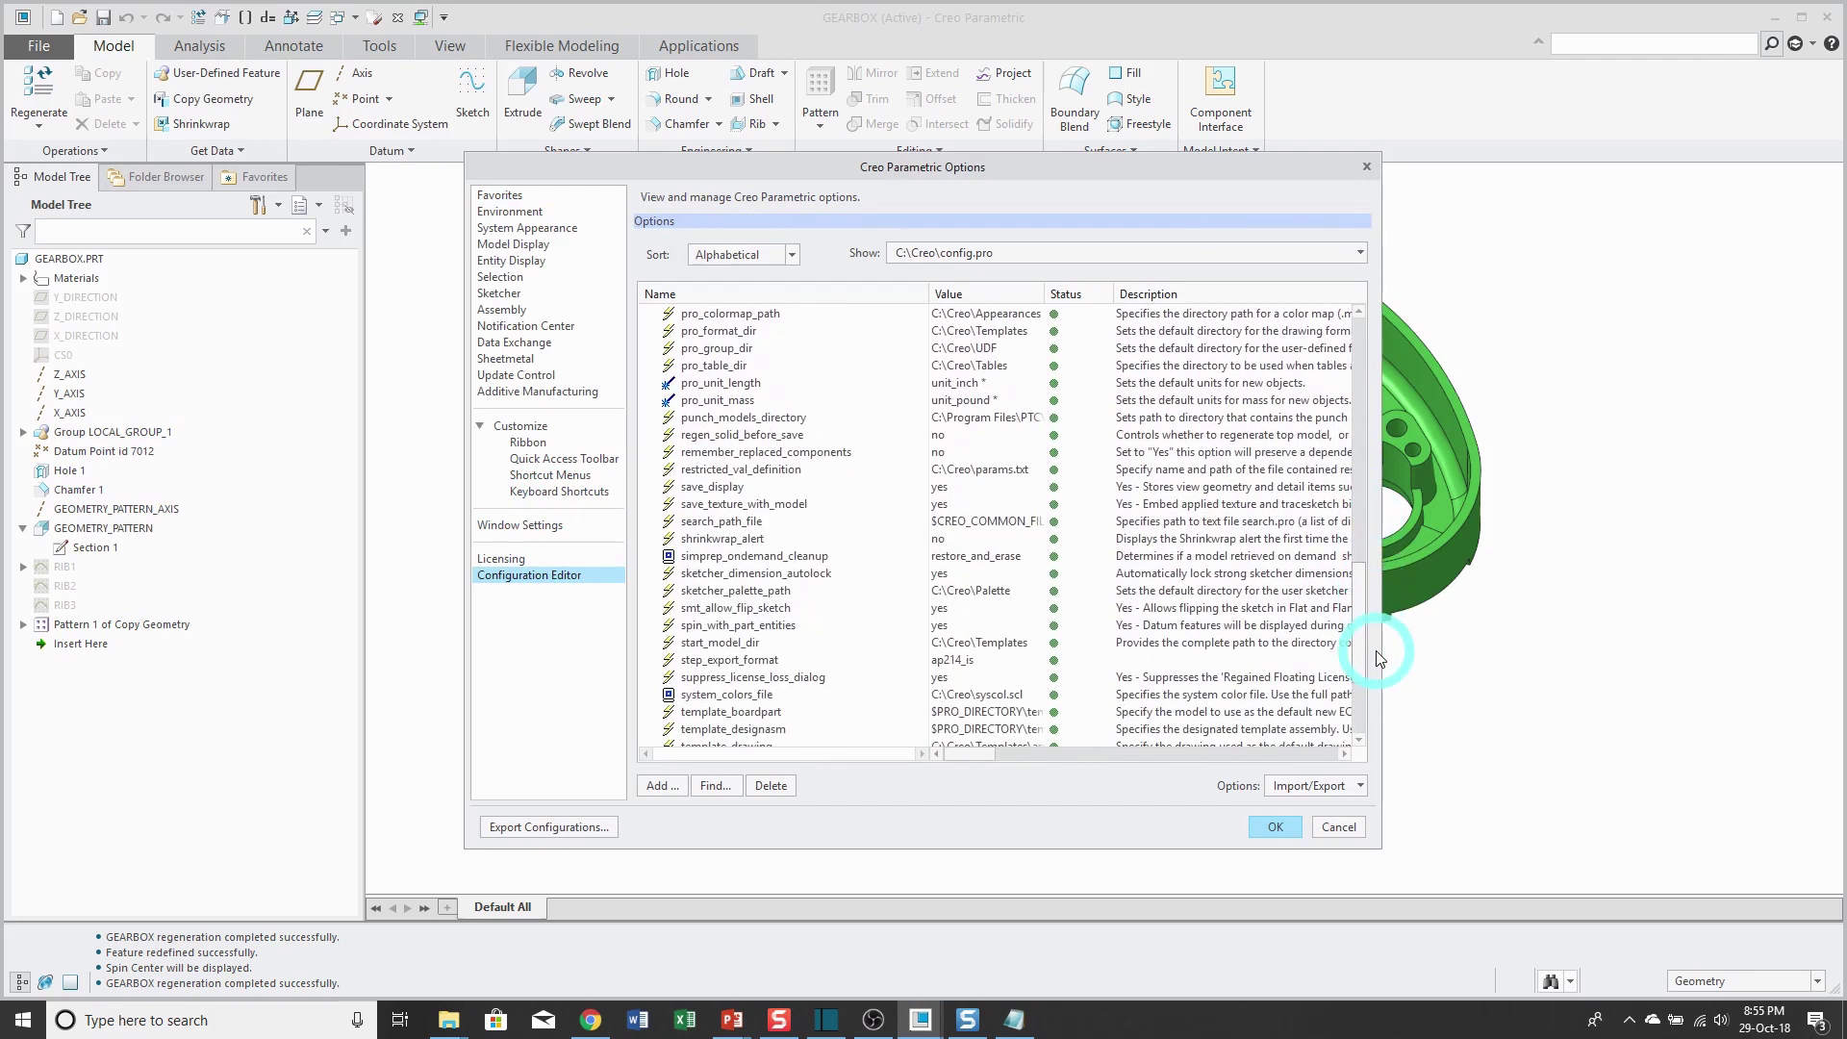
pyautogui.click(752, 471)
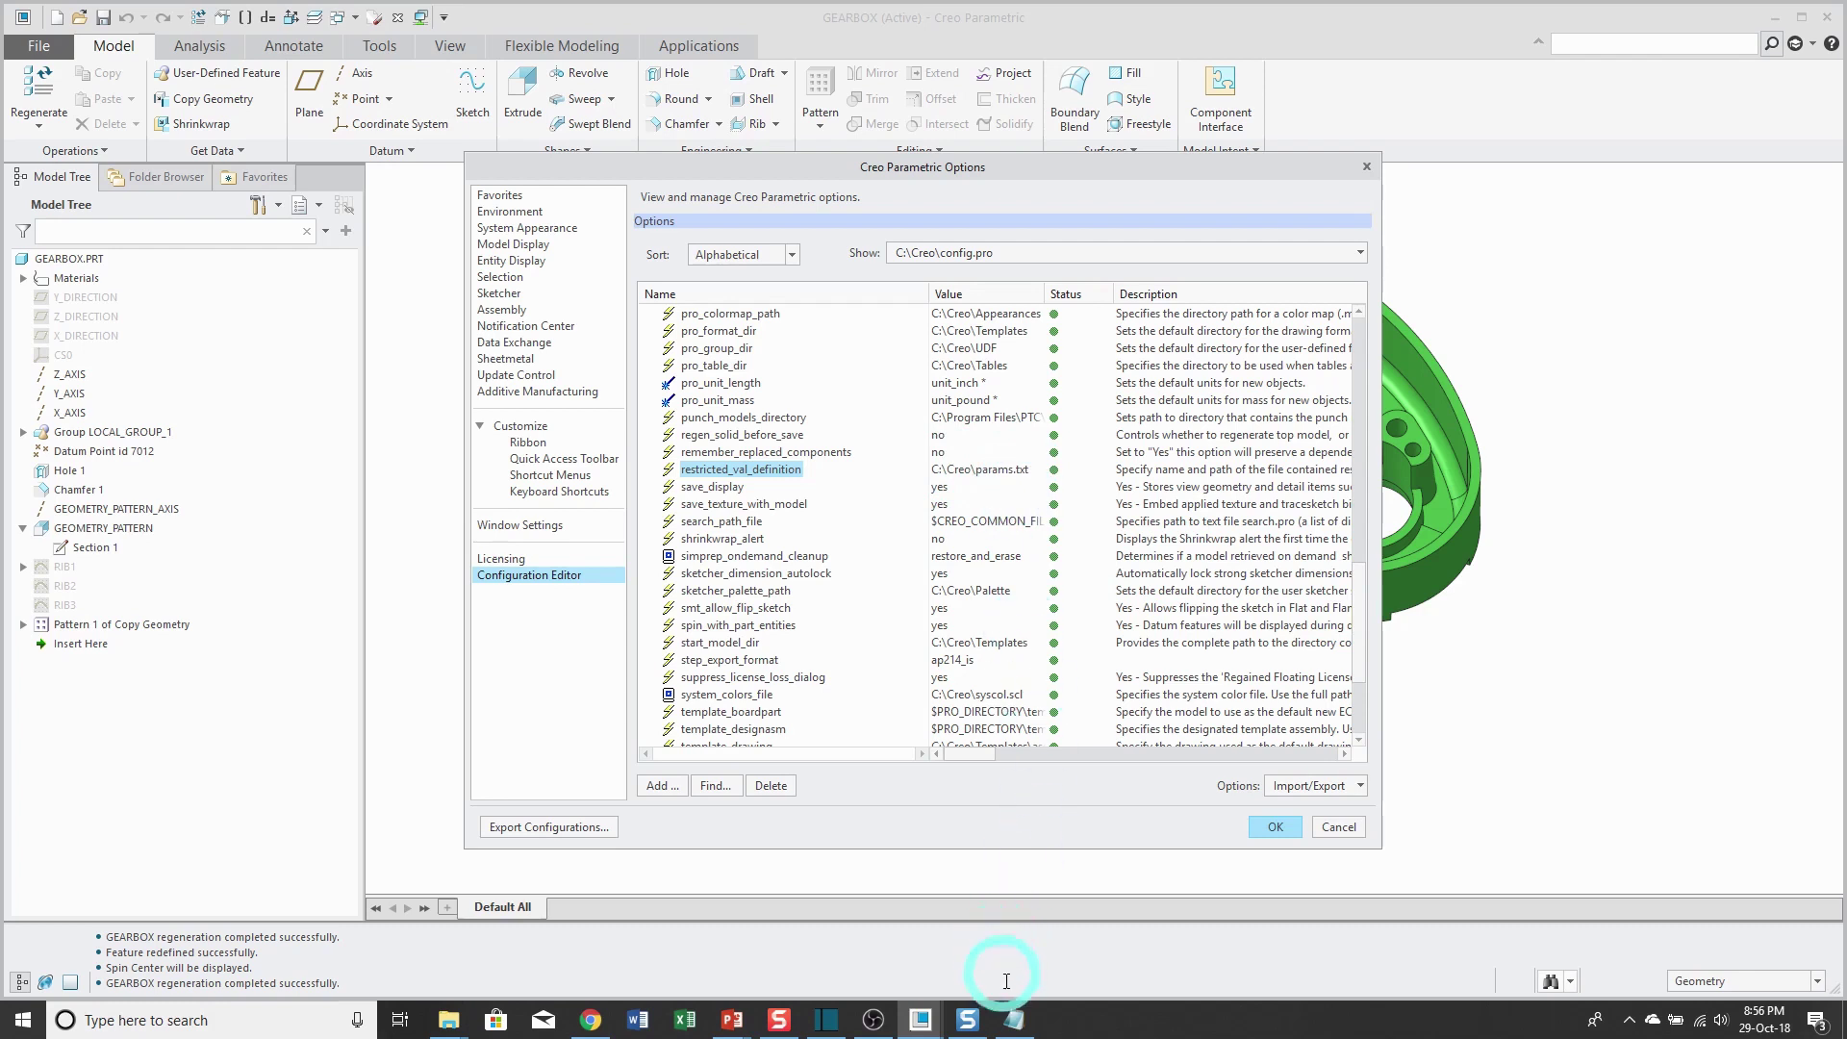
pyautogui.click(1015, 1017)
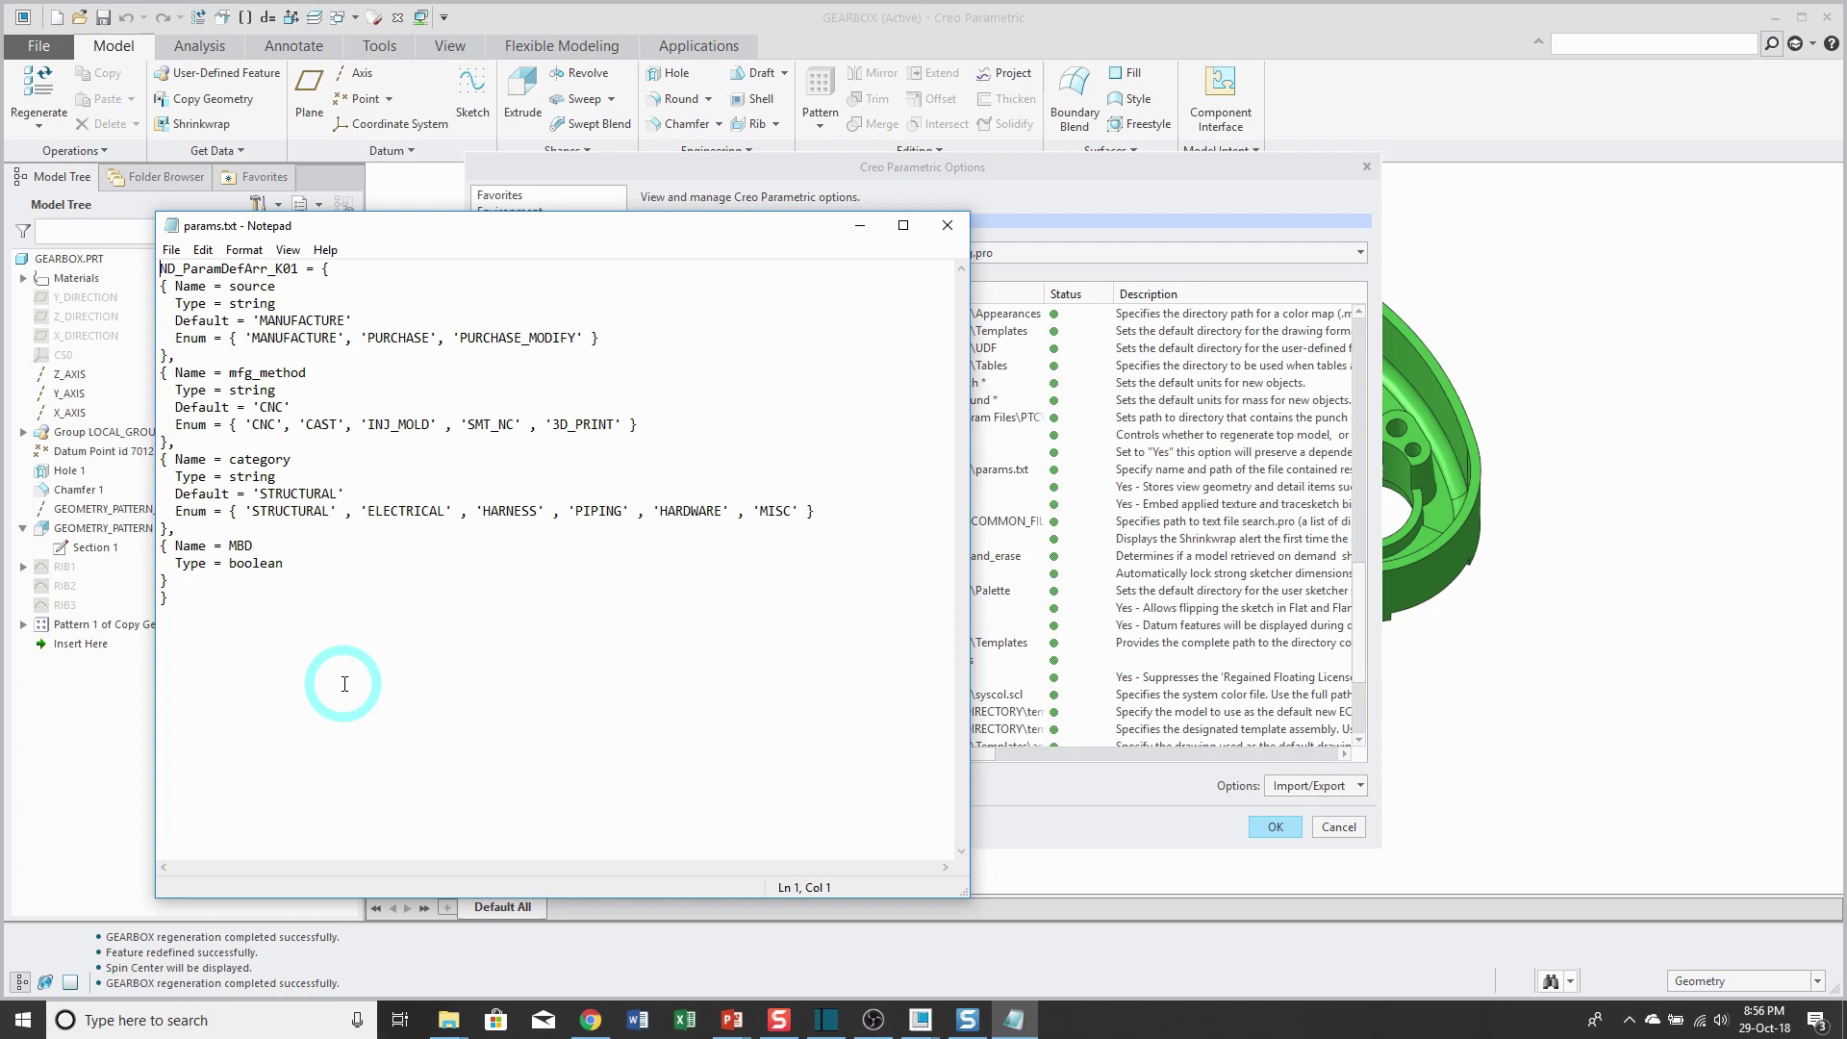
pyautogui.click(948, 227)
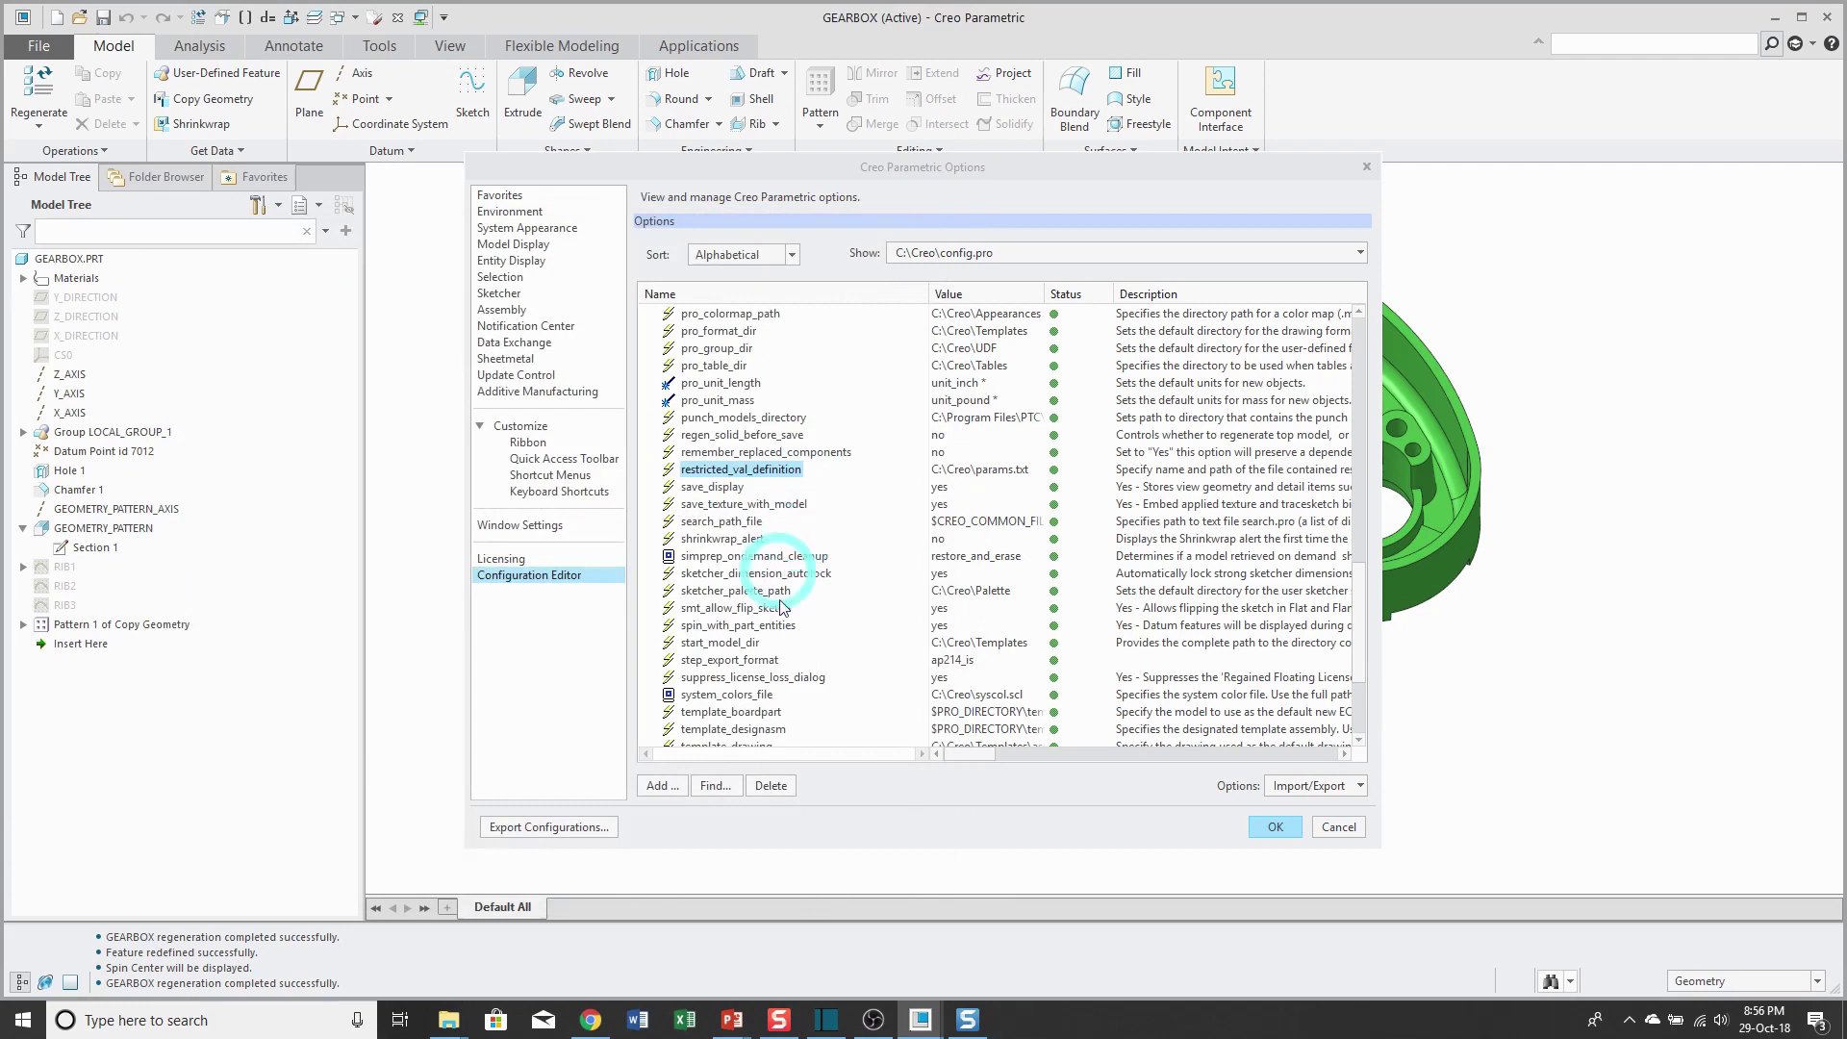
# Cancel Options and add a restricted String parameter category set to STRUCTURAL
pyautogui.click(1356, 827)
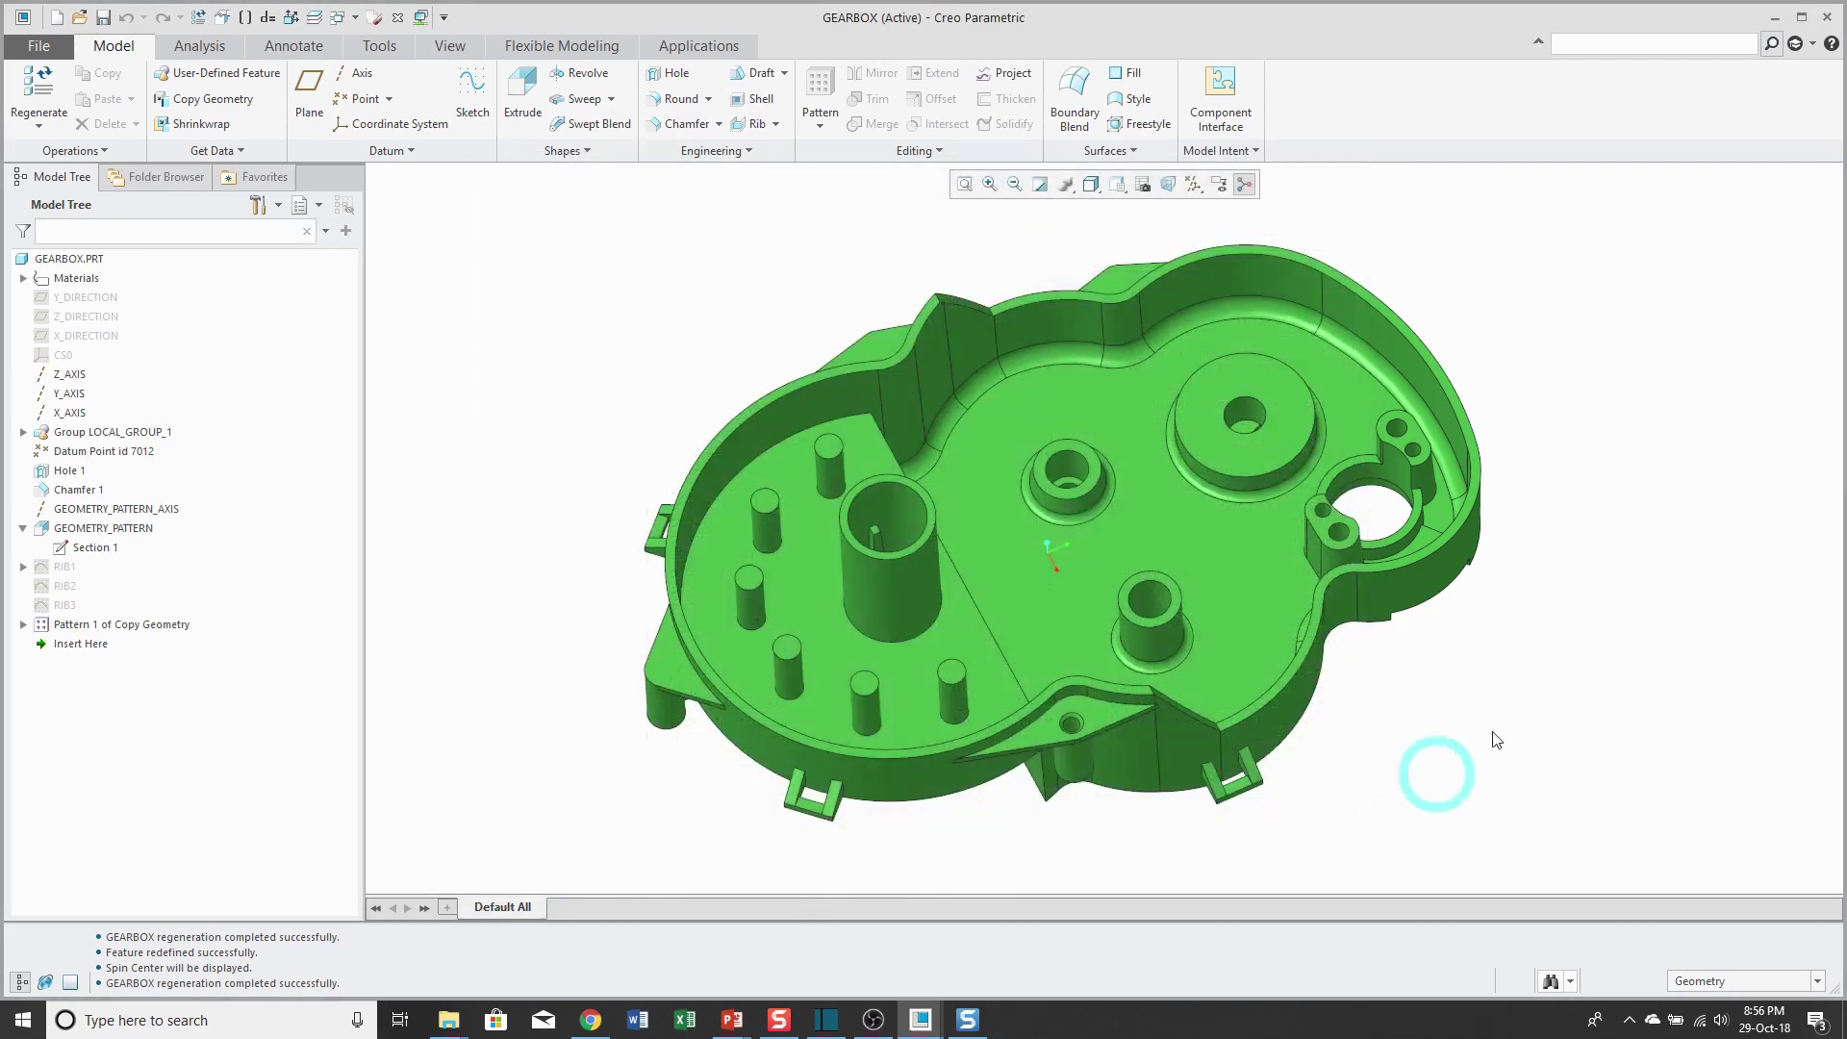
pyautogui.click(245, 21)
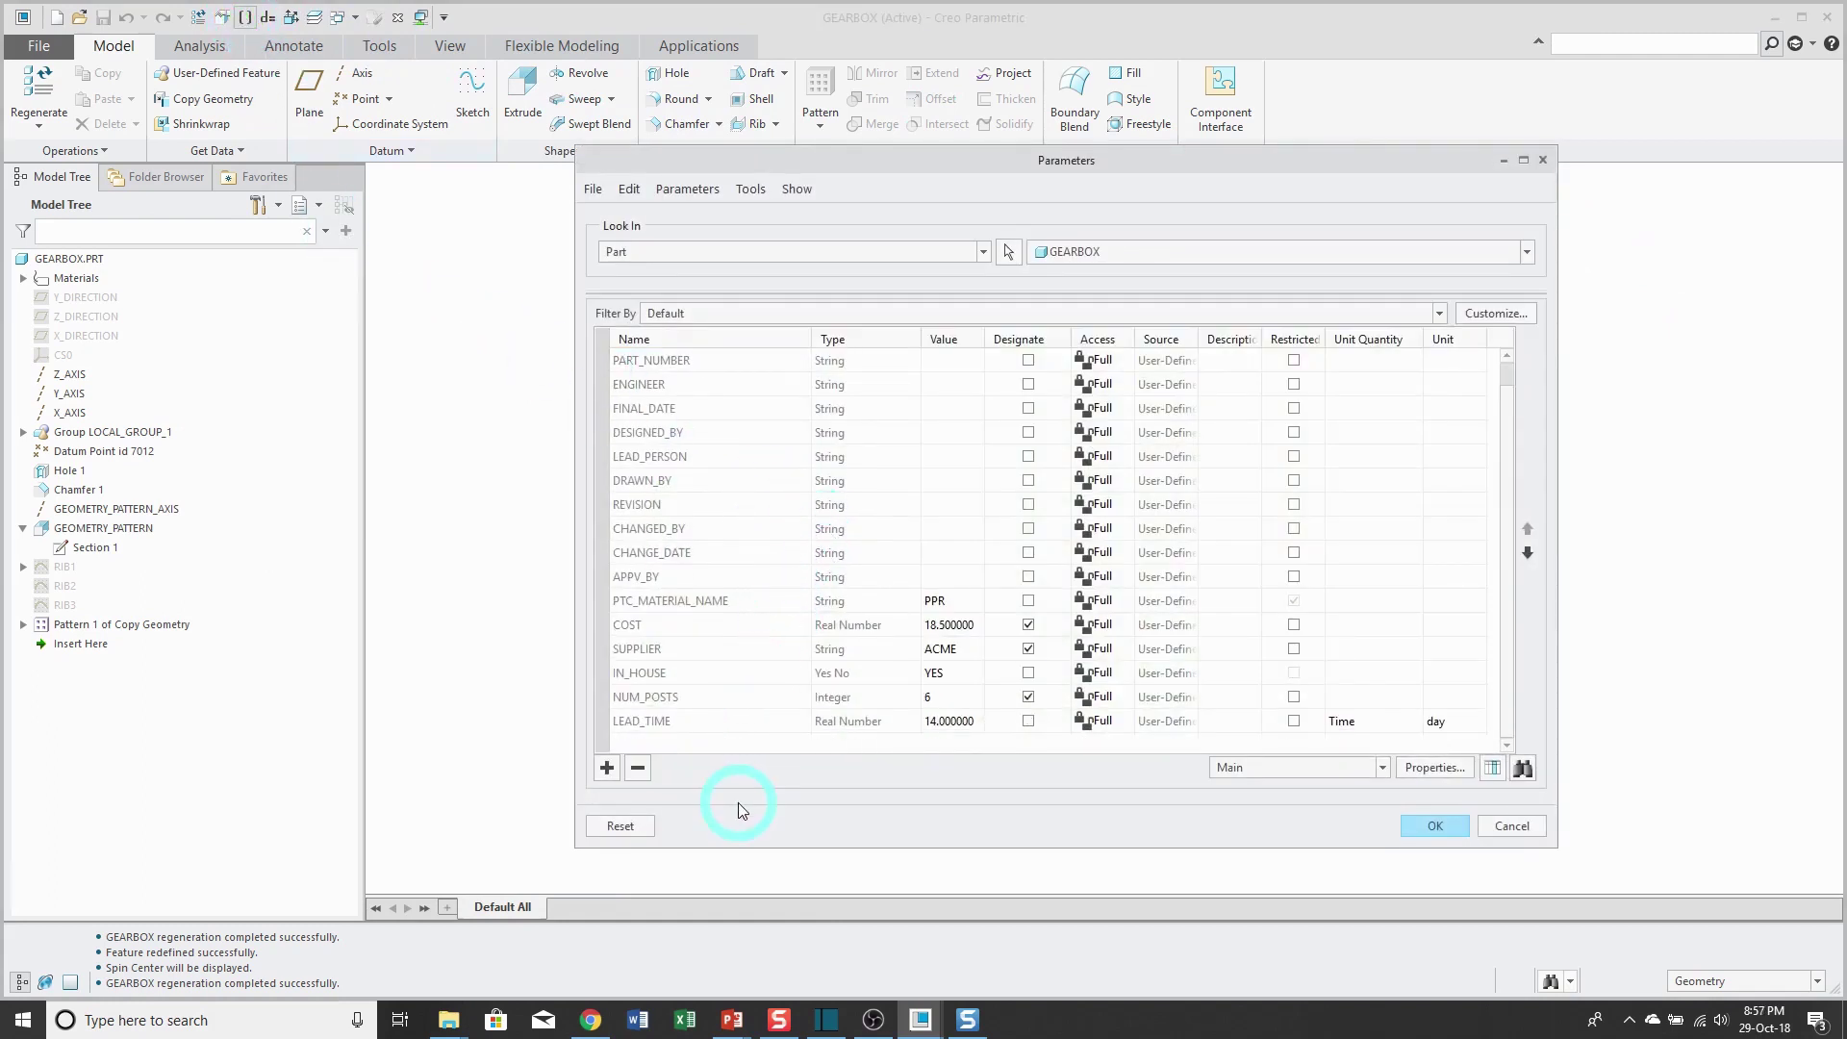
pyautogui.click(607, 768)
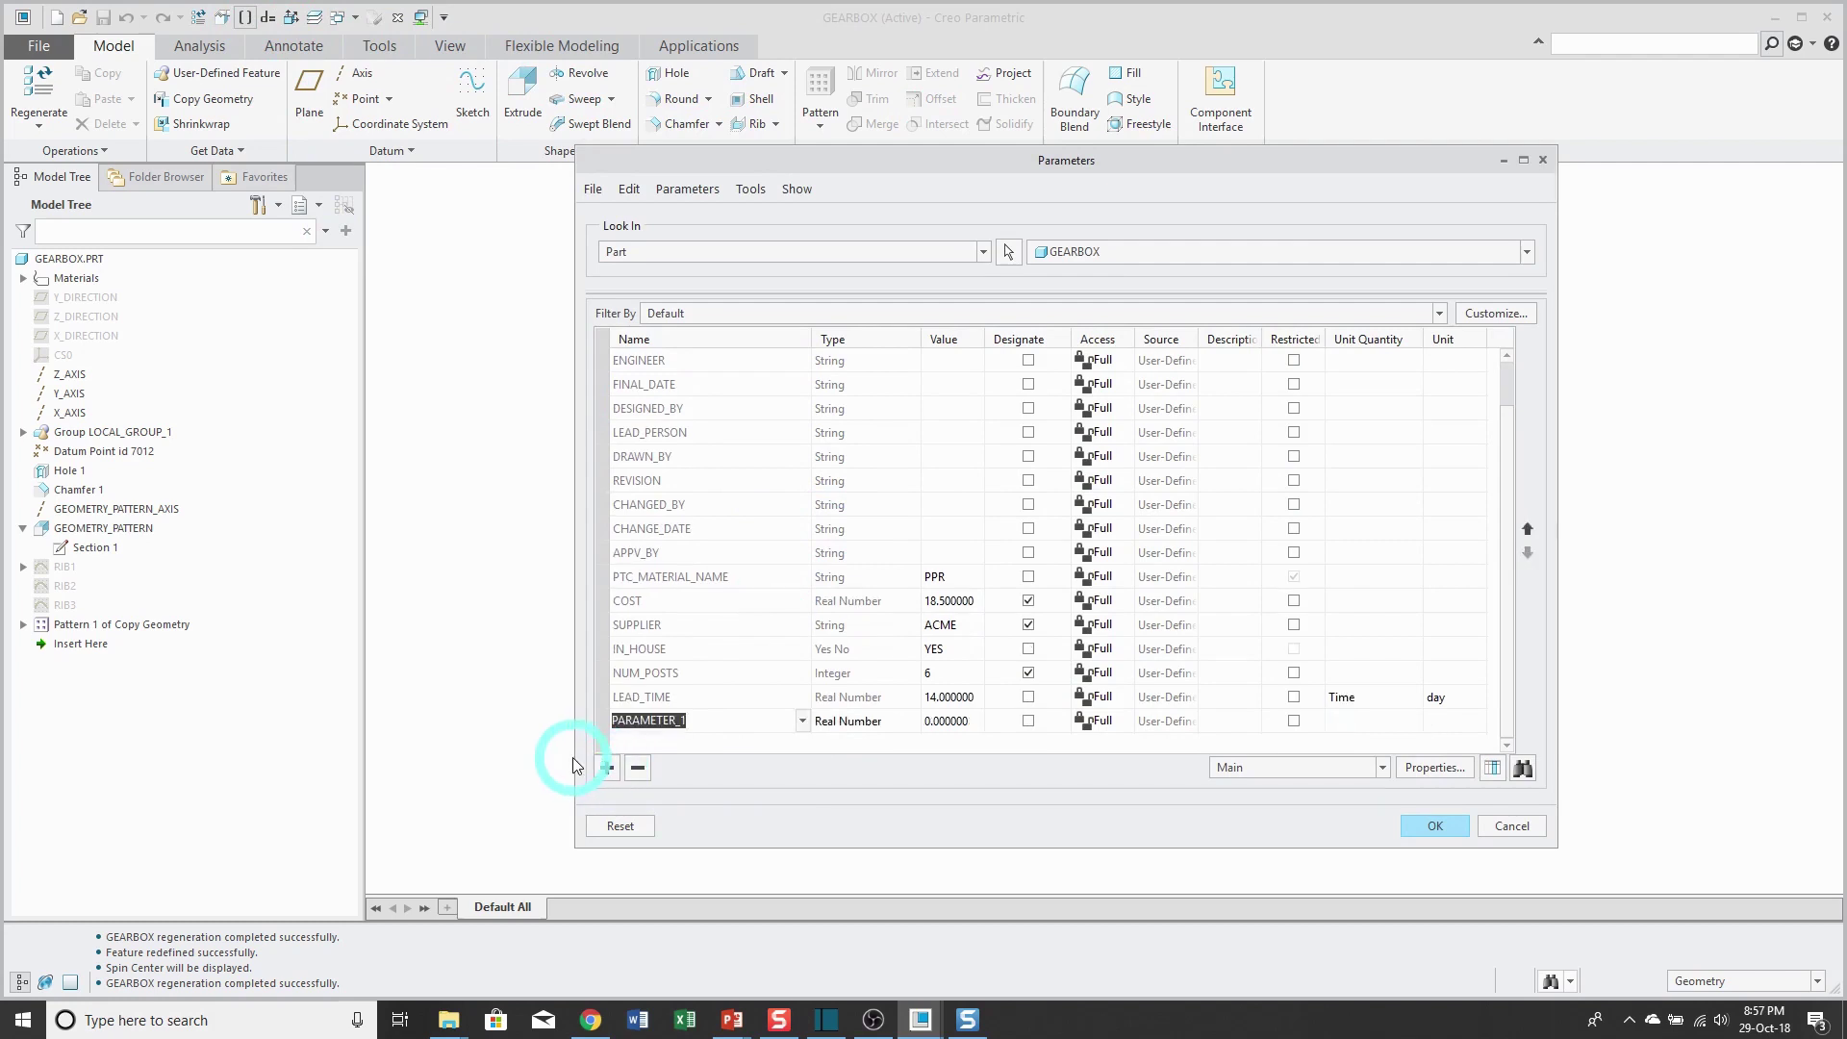
pyautogui.write('category')
pyautogui.press('Tab')
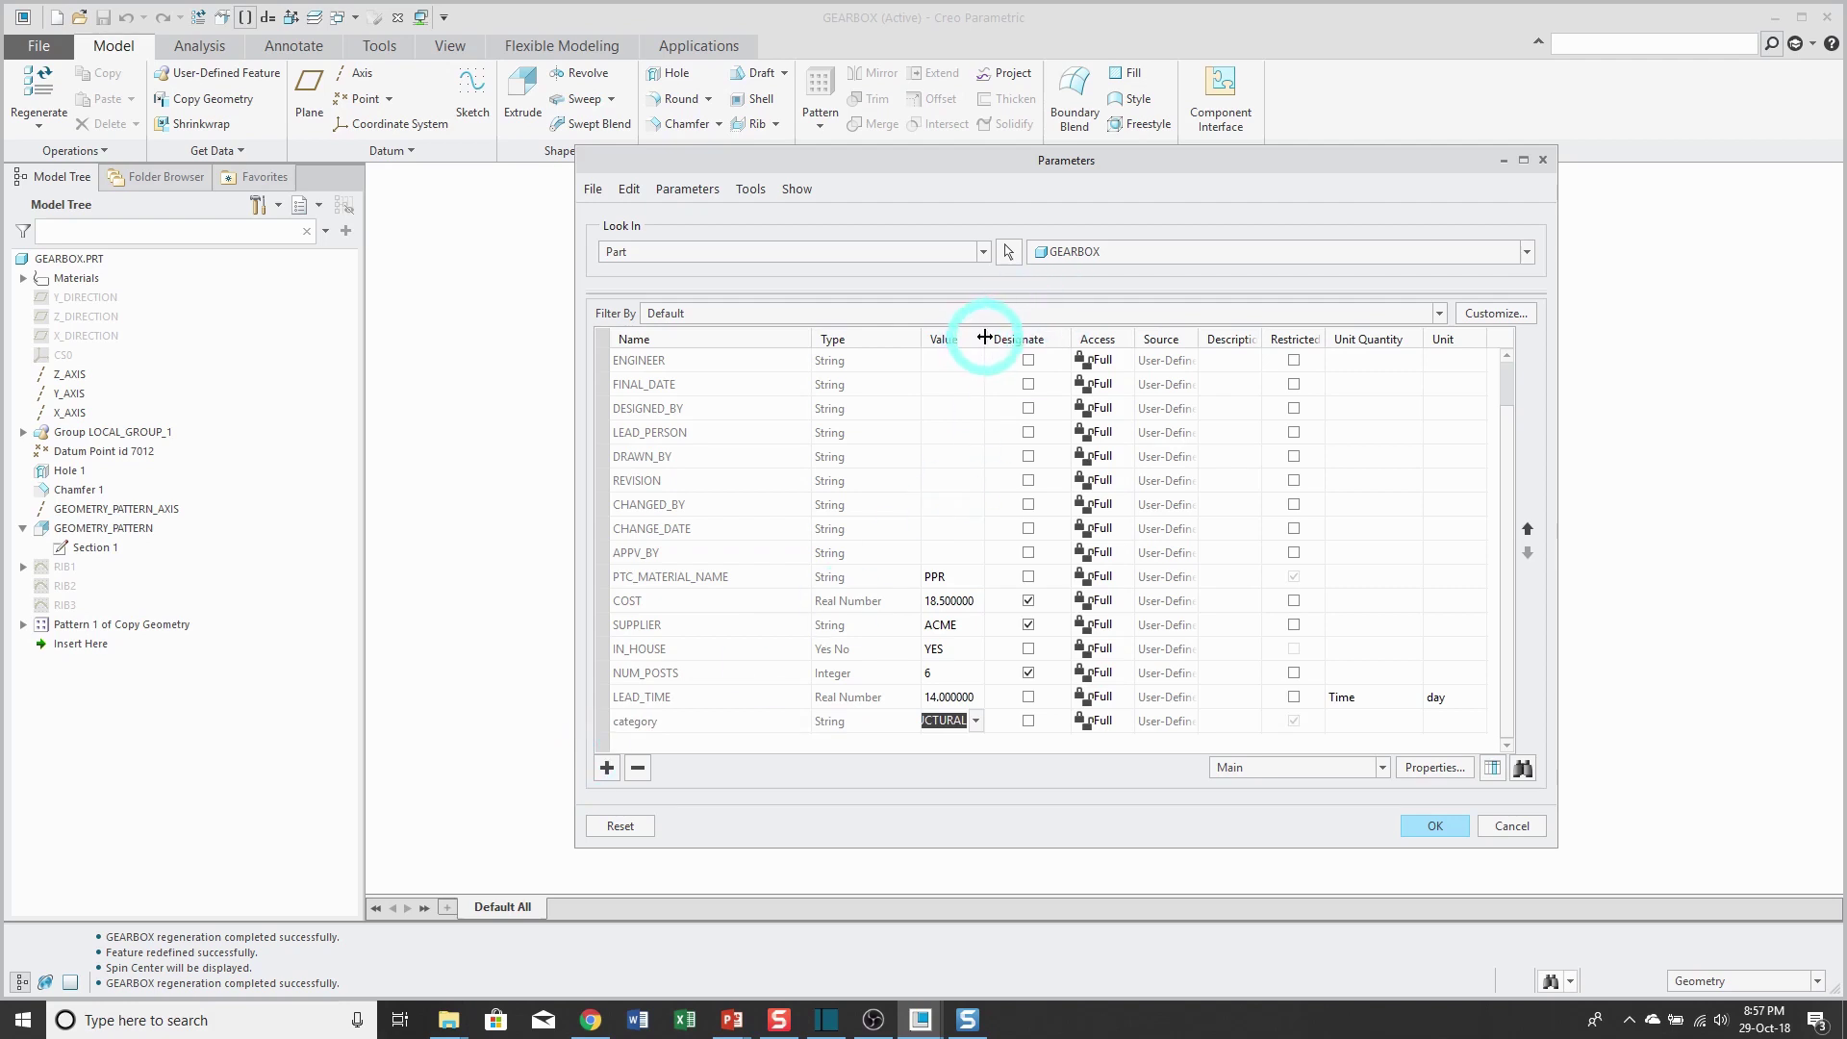
pyautogui.moveTo(984, 339); pyautogui.dragTo(1045, 337)
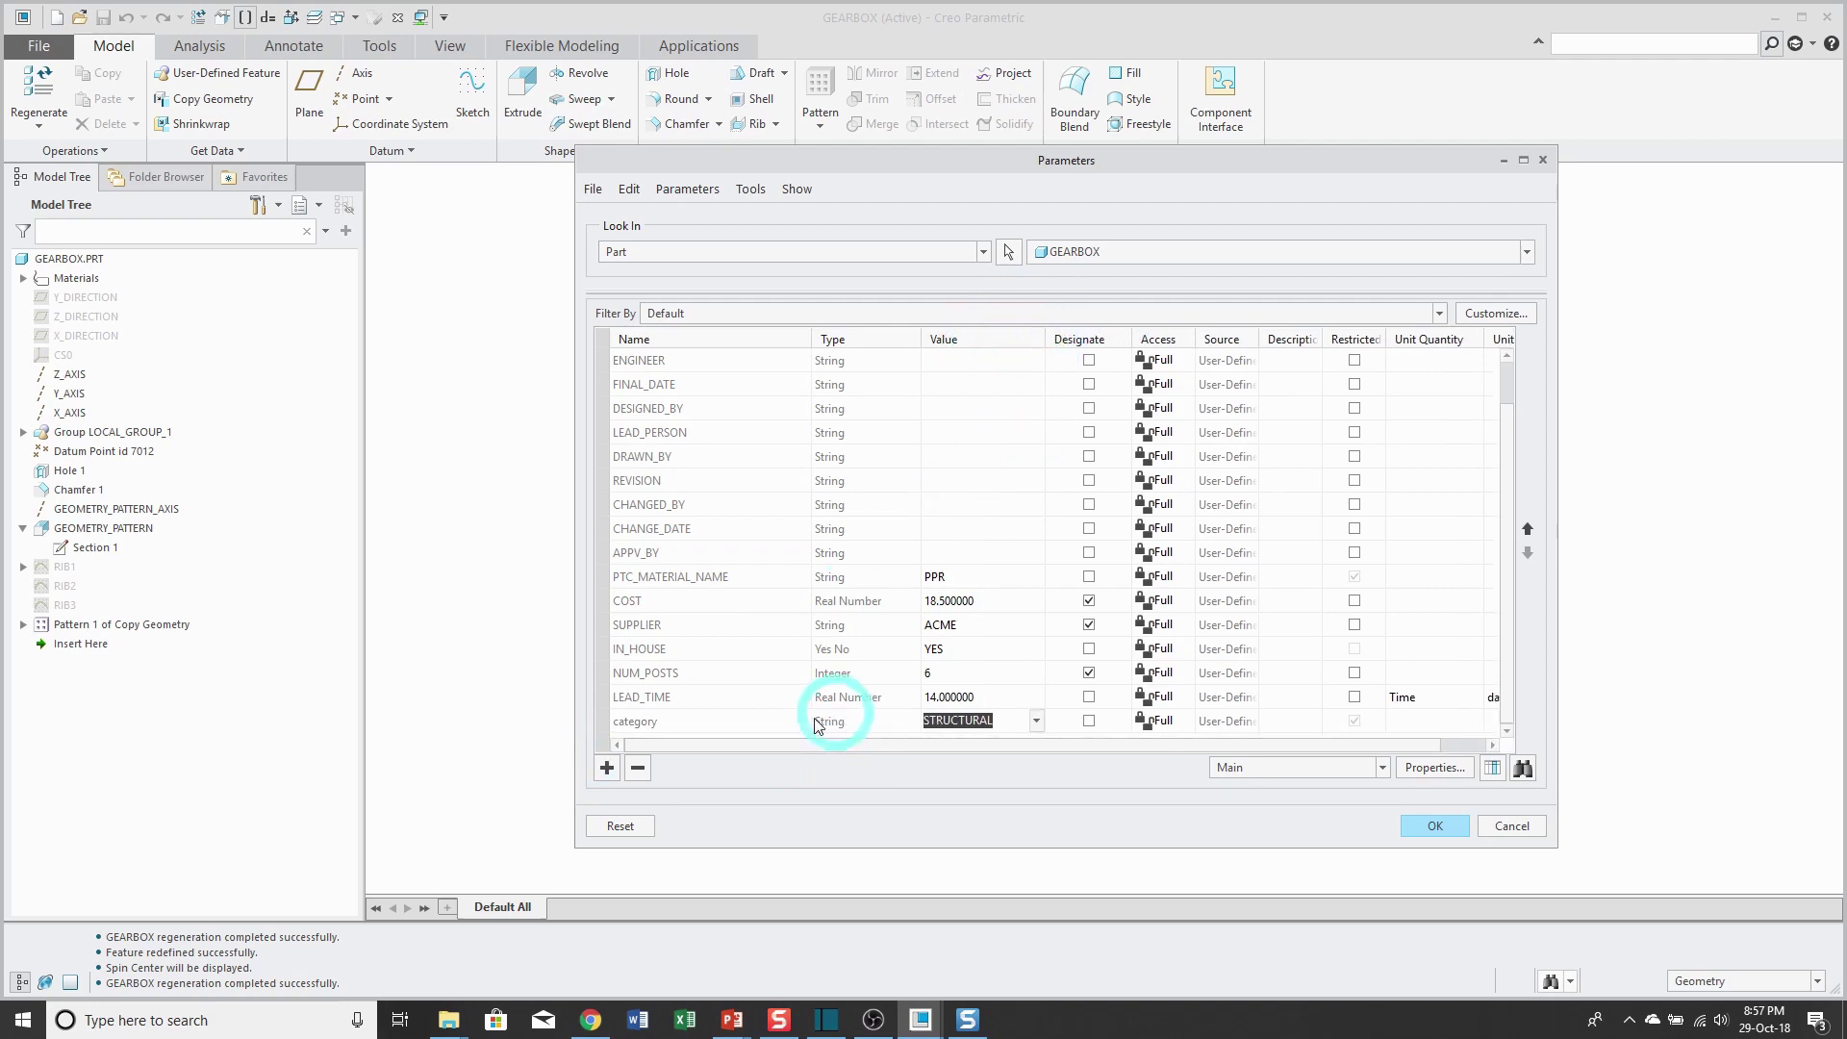
pyautogui.click(1038, 724)
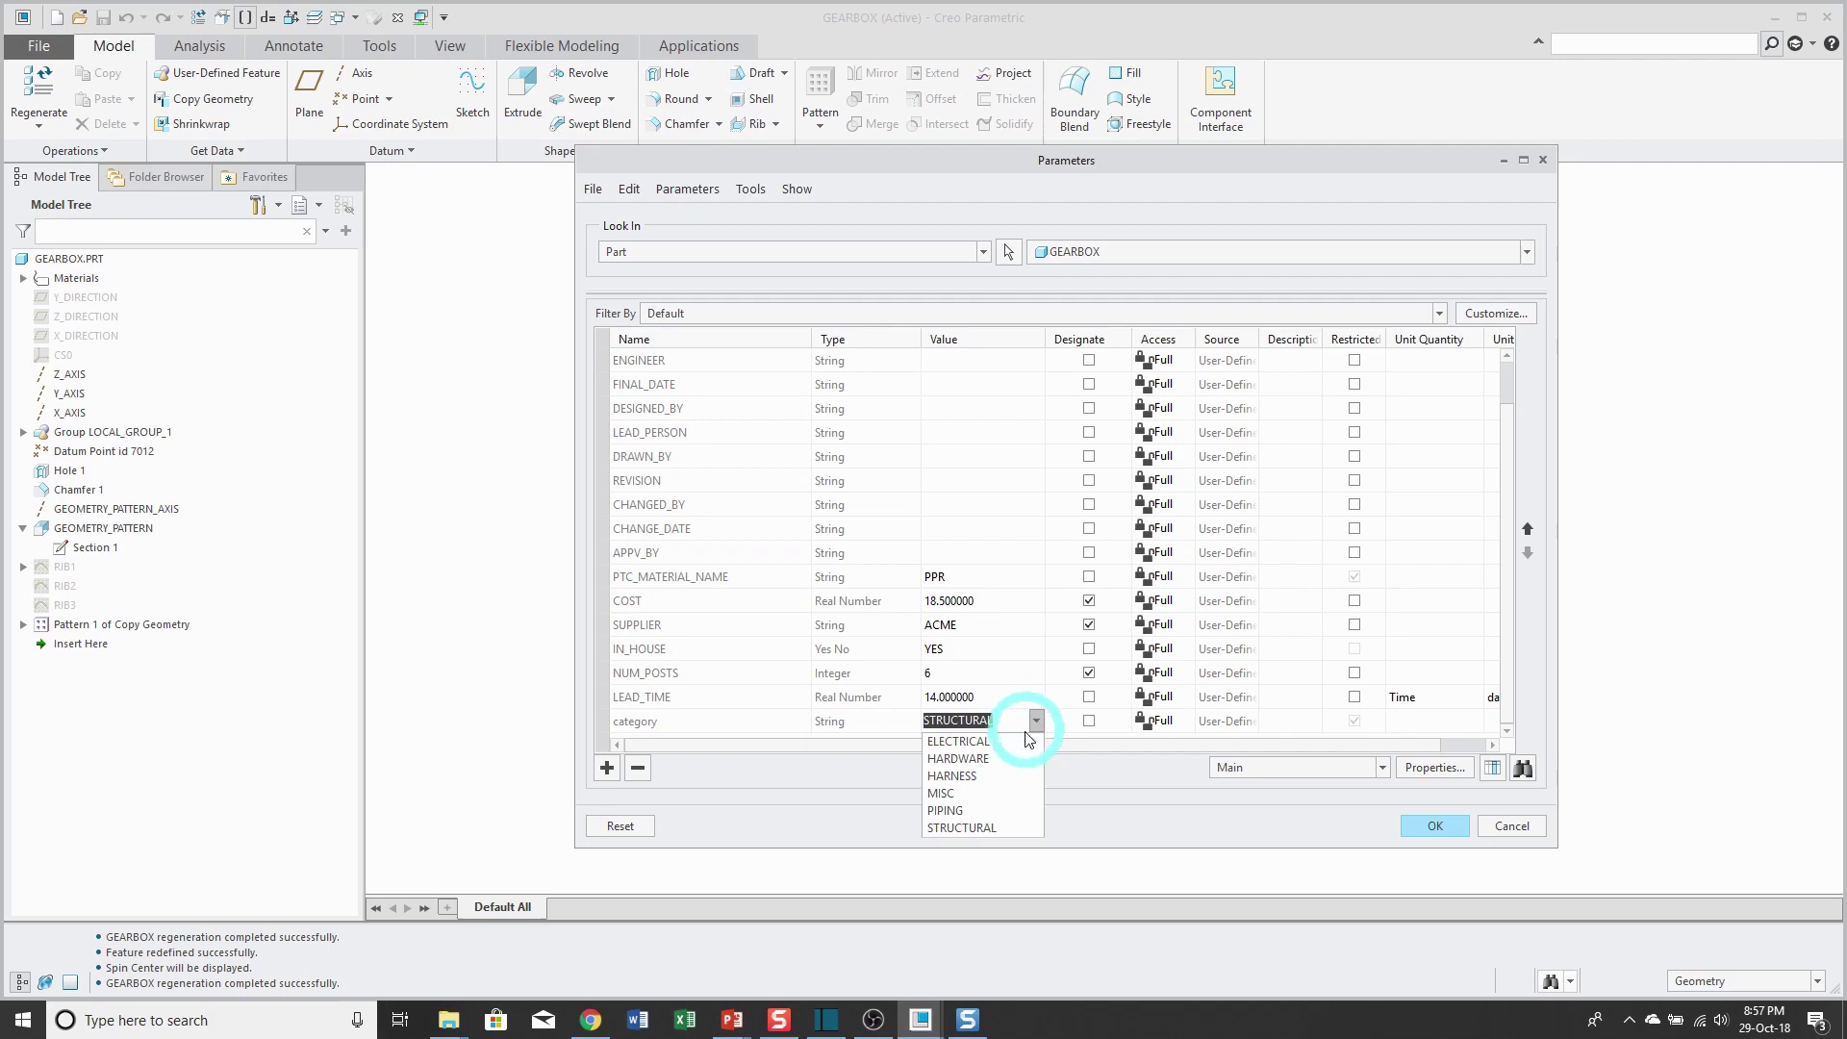
pyautogui.click(965, 830)
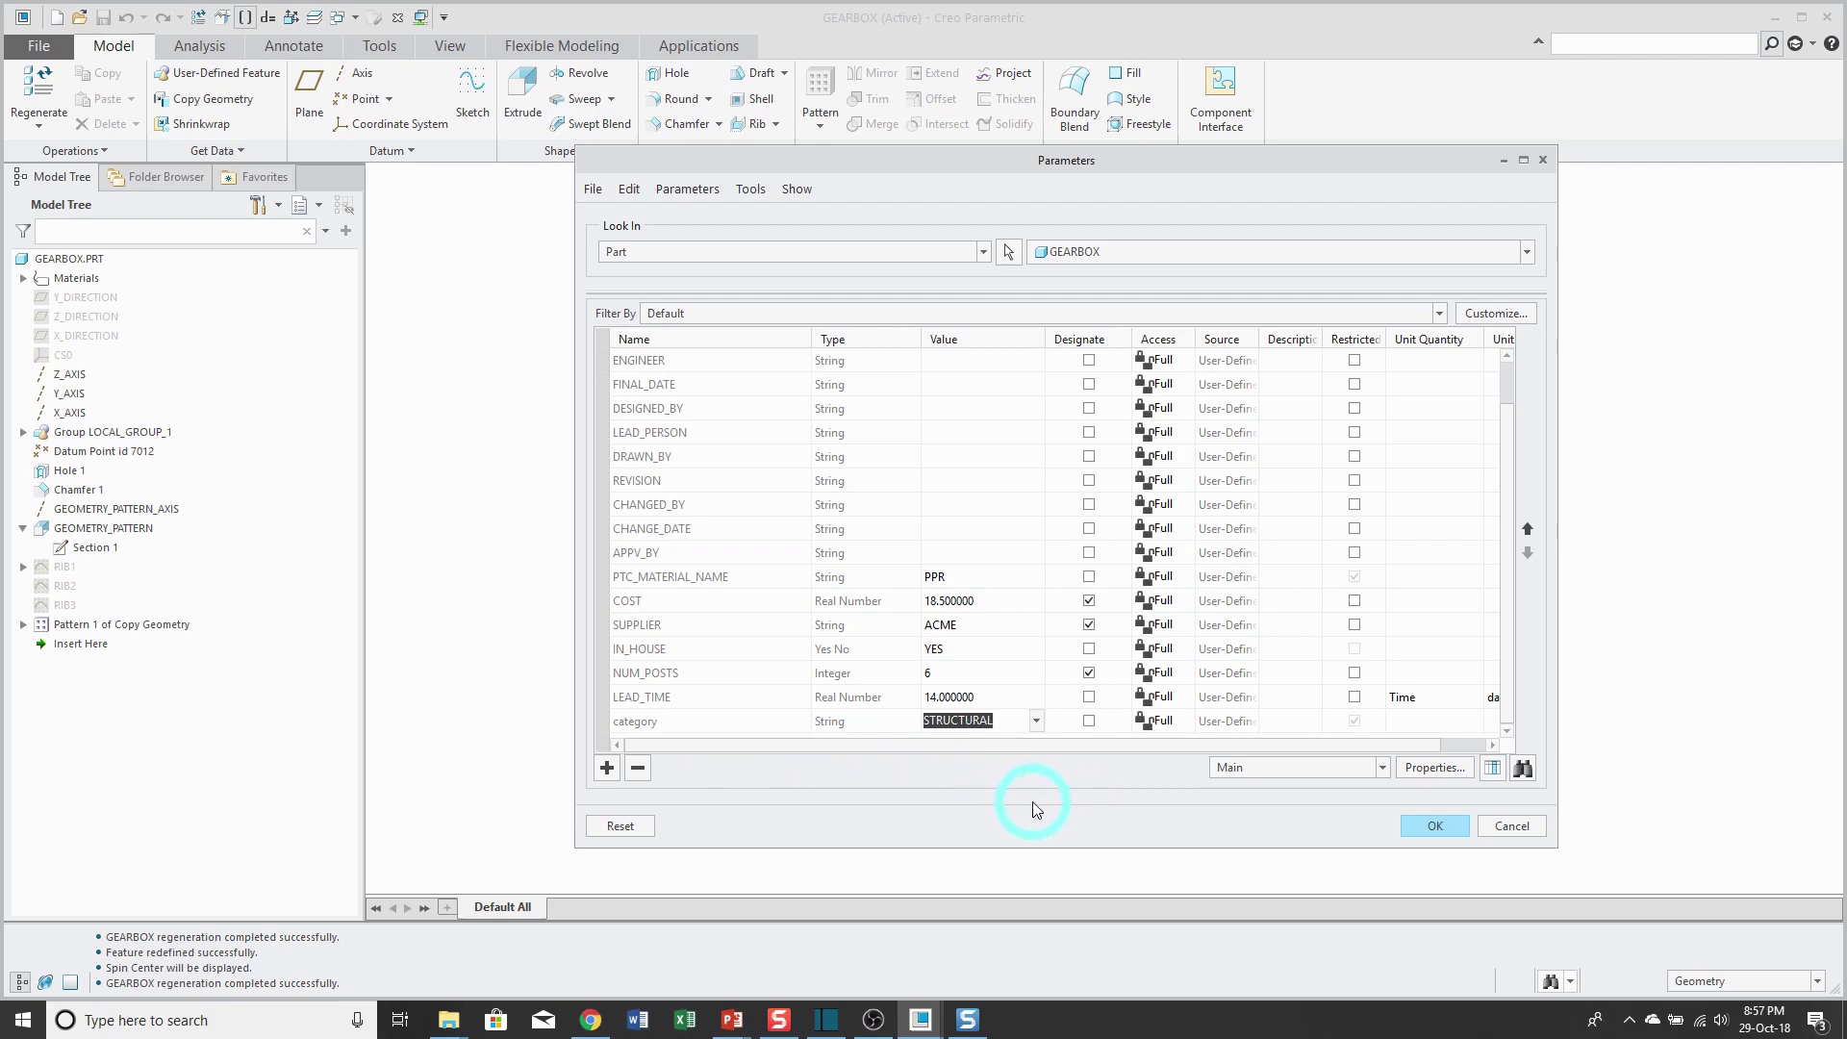
# Confirm the Parameters dialog so the STRUCTURAL category value is saved to the GEARBOX part
pyautogui.click(1433, 830)
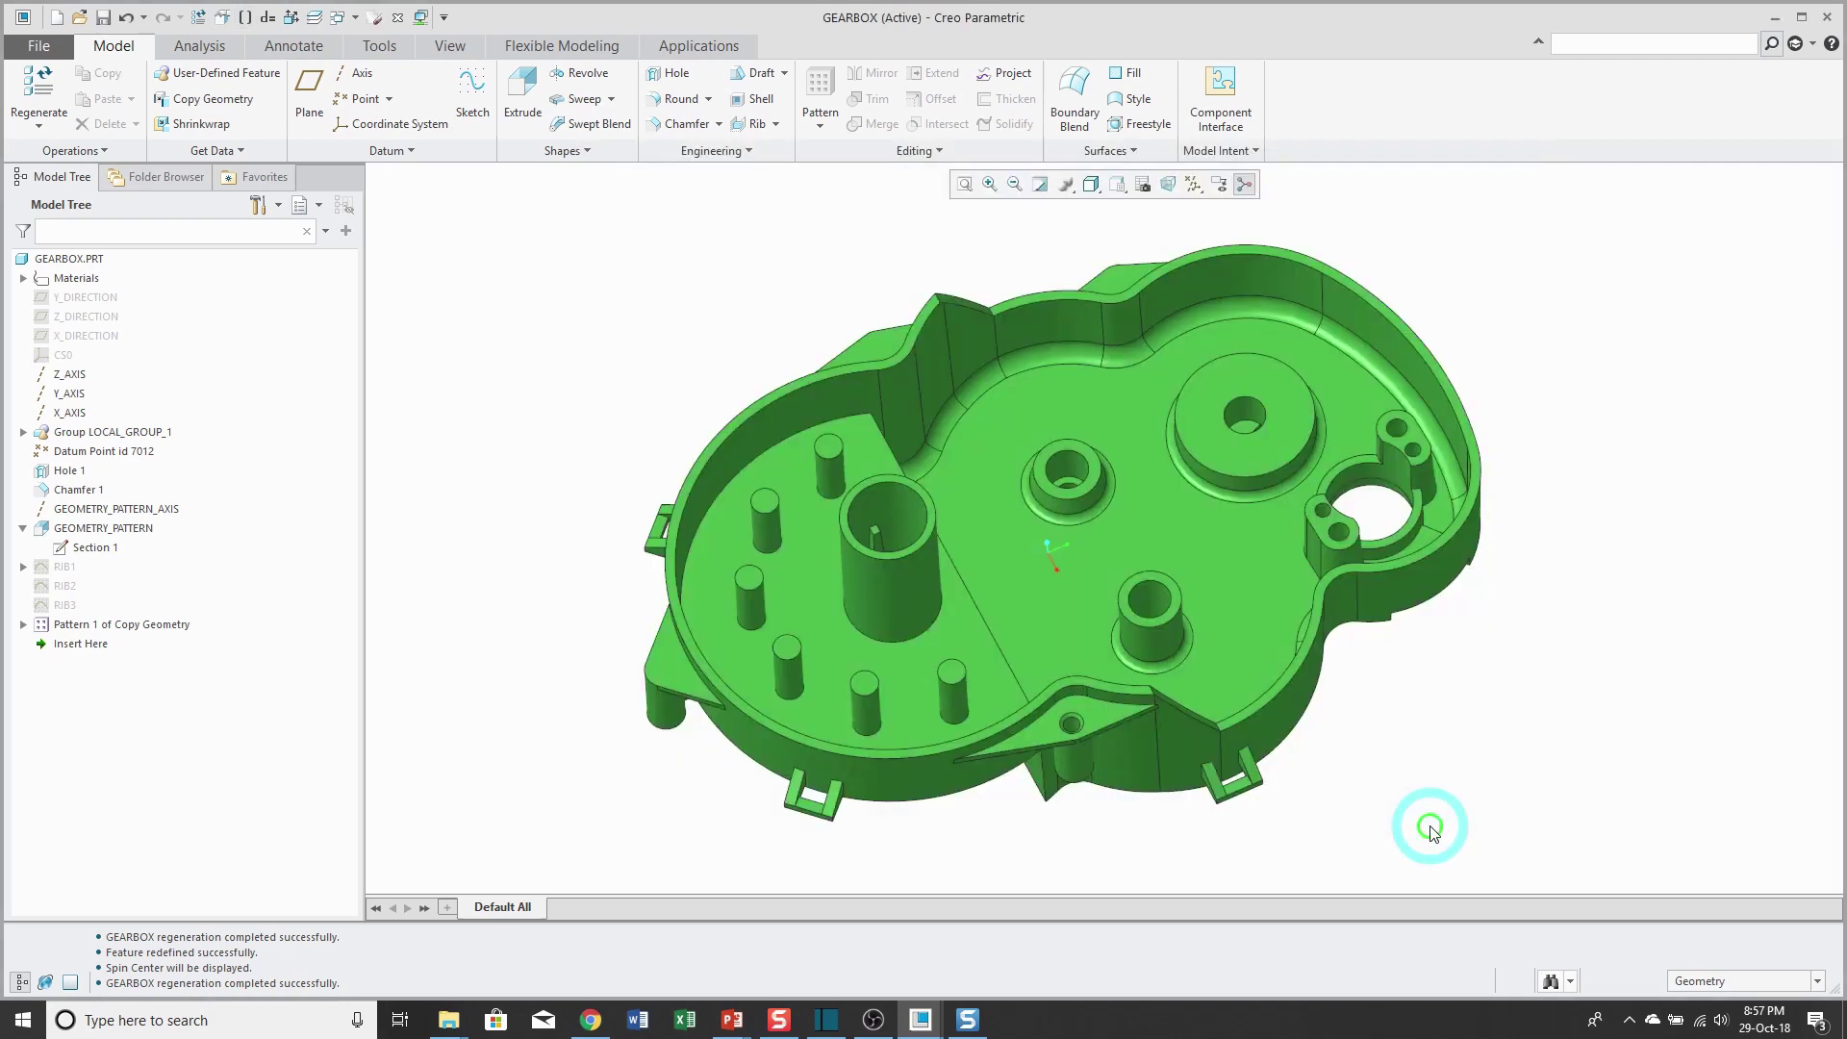